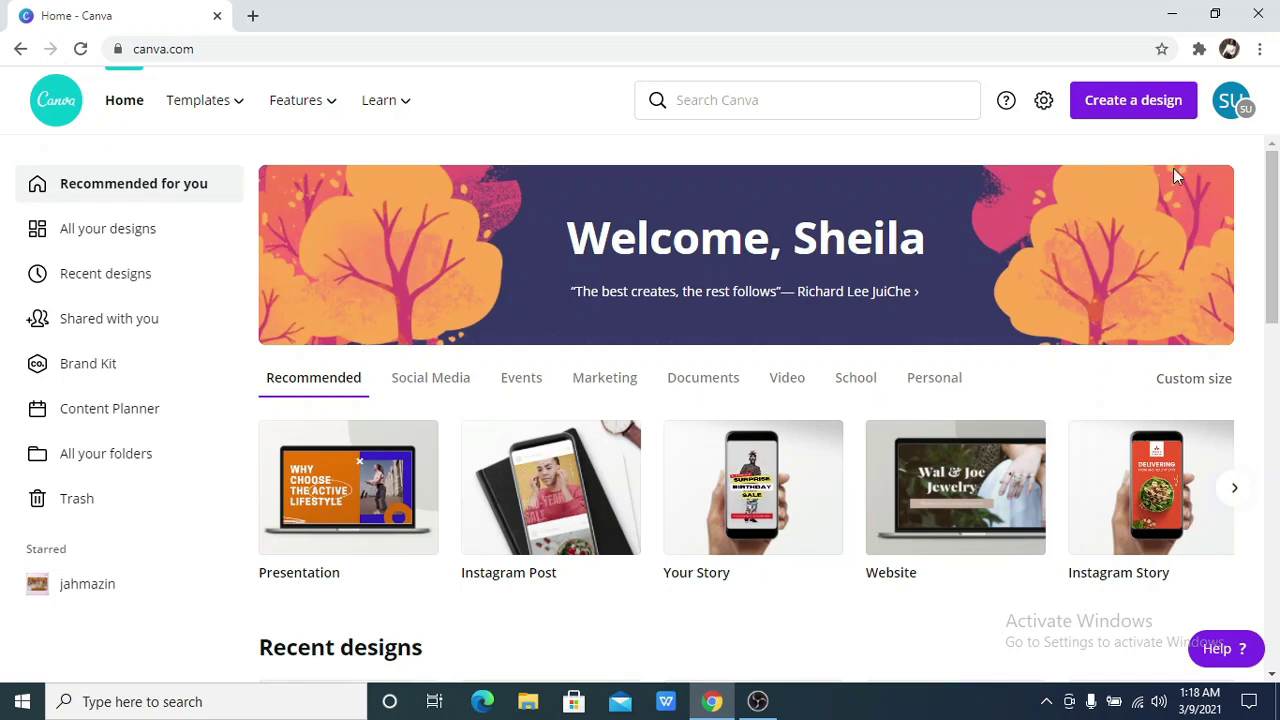
Search templates for 'bio link website' and open the Green Simple Minimalist Plants Fitness template
left_click(797, 102)
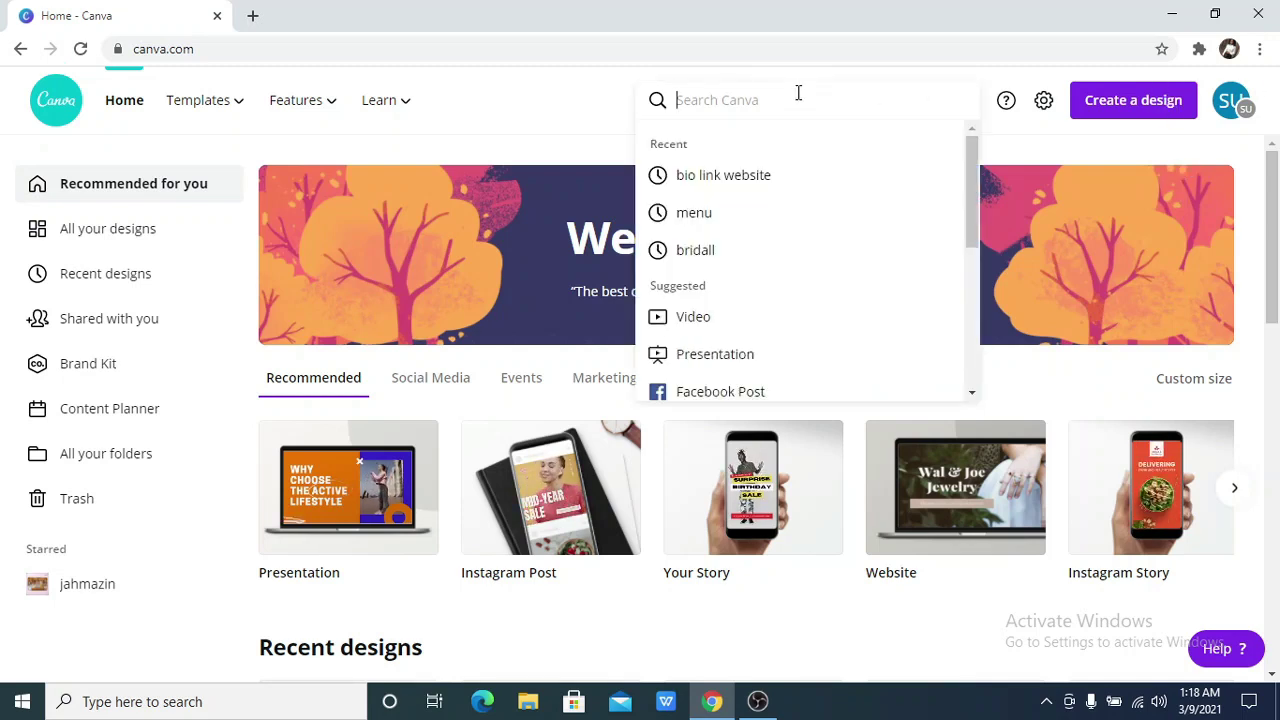
left_click(722, 176)
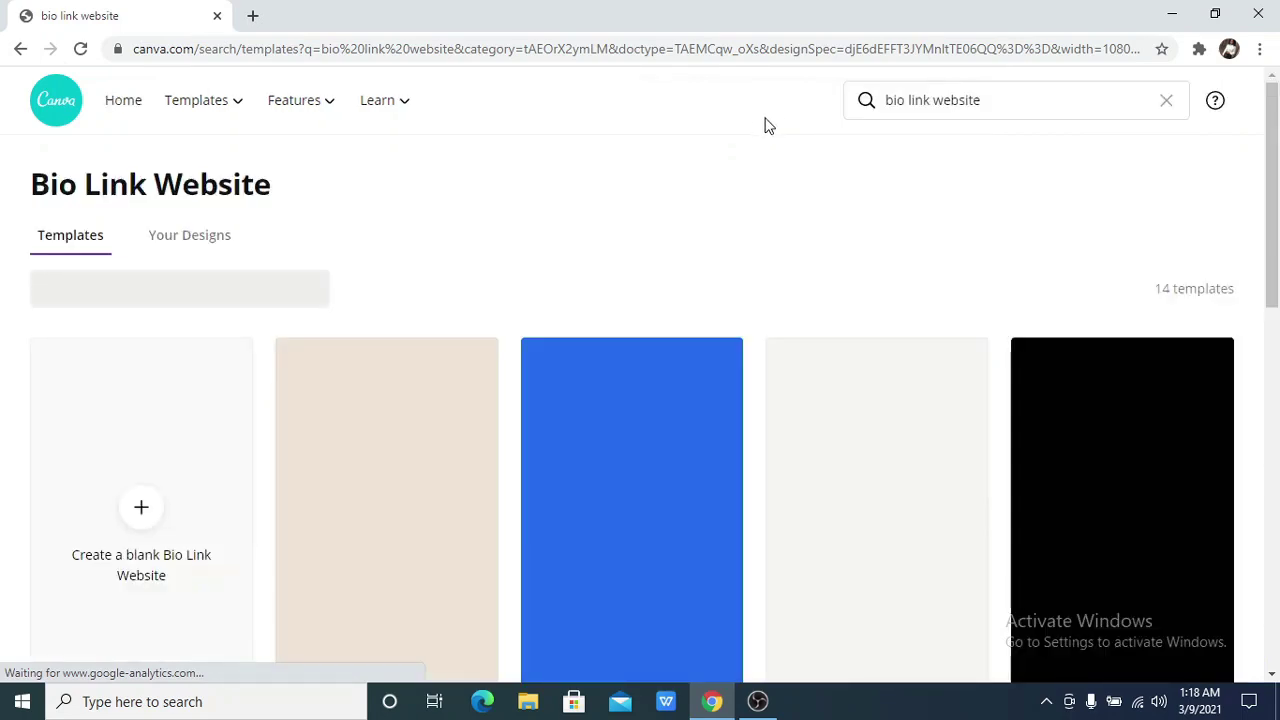
scroll(744, 140, "down", 3)
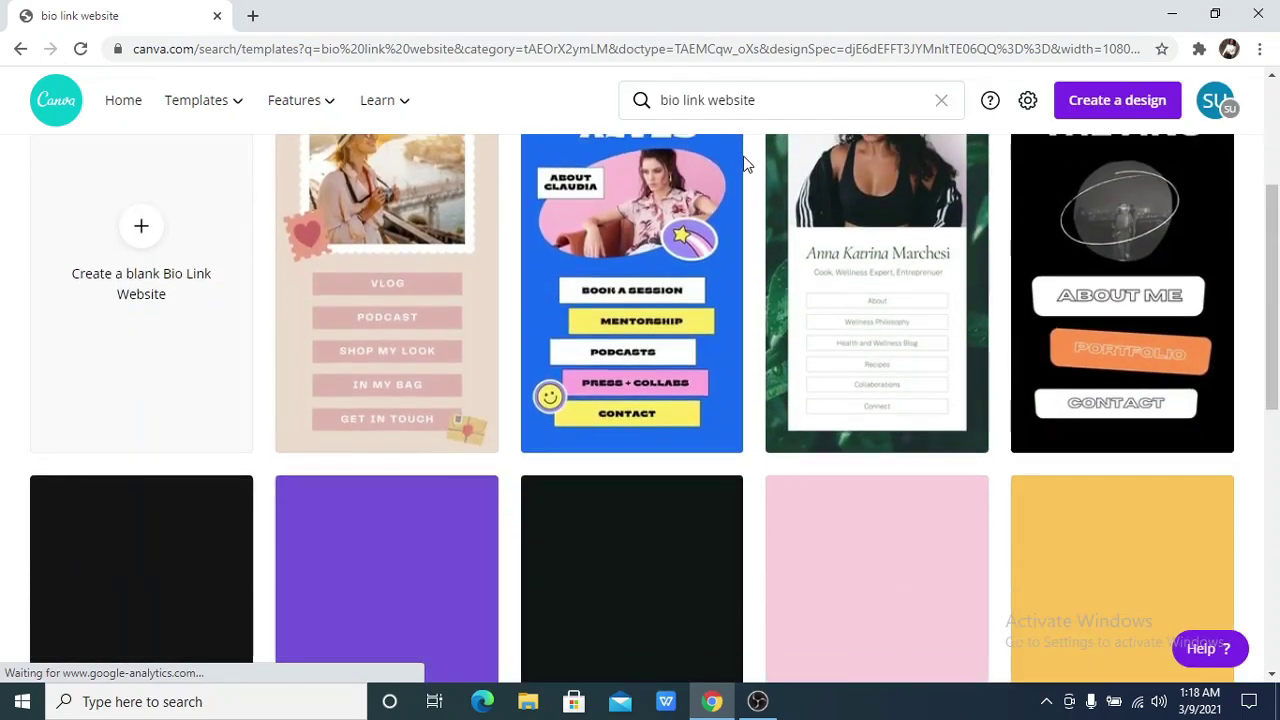
scroll(744, 163, "down", 6)
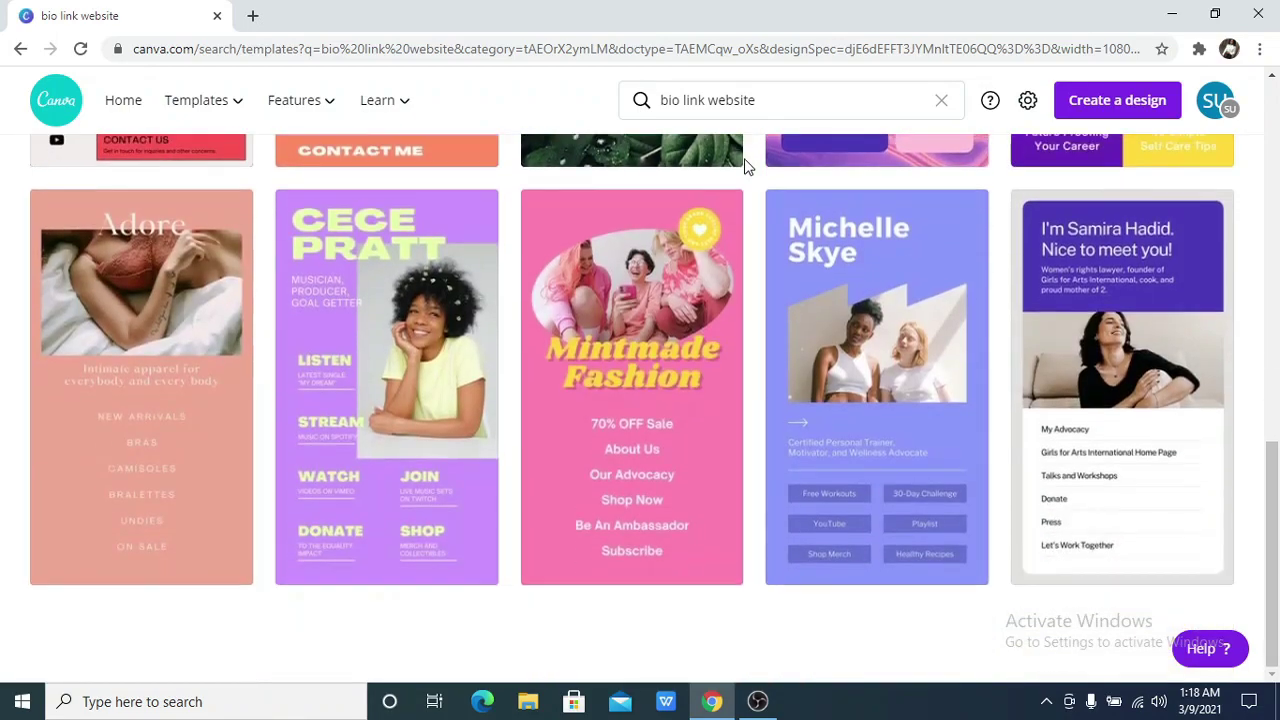
scroll(744, 167, "up", 10)
scroll(744, 167, "down", 9)
scroll(744, 167, "up", 8)
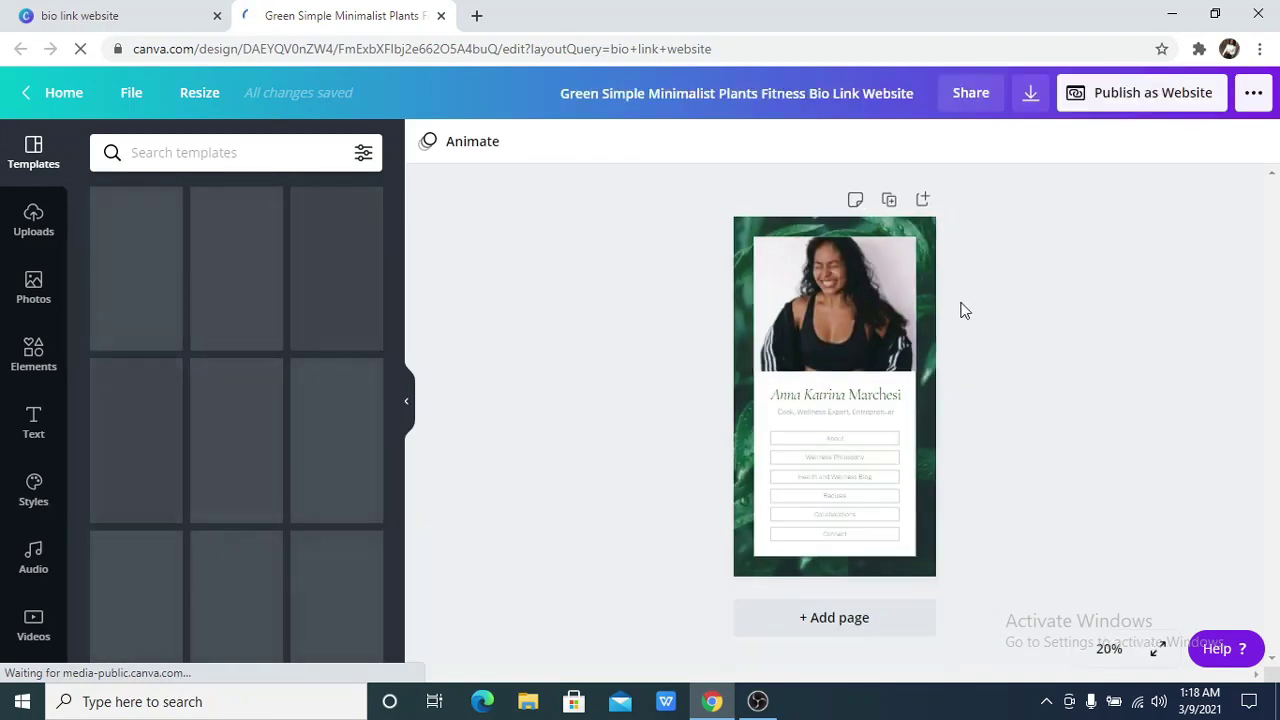
Delete the green leaf background image from the bio page
left_click(905, 236)
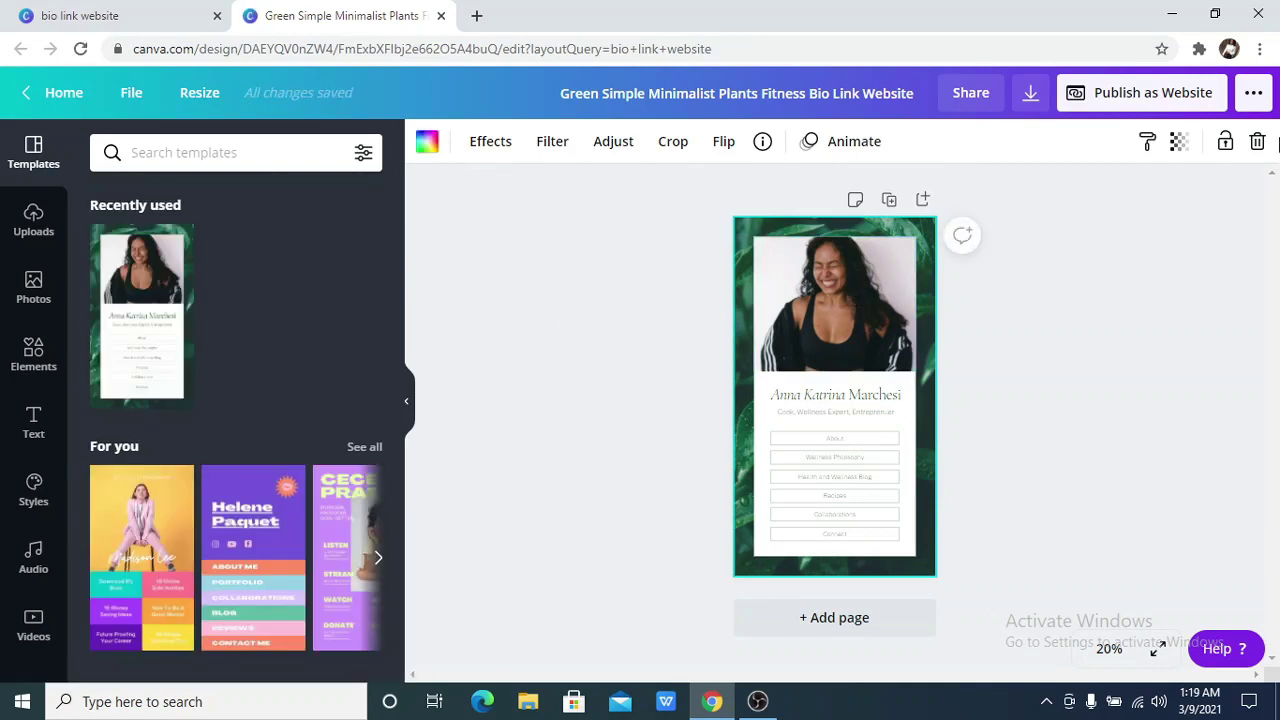
left_click(1257, 142)
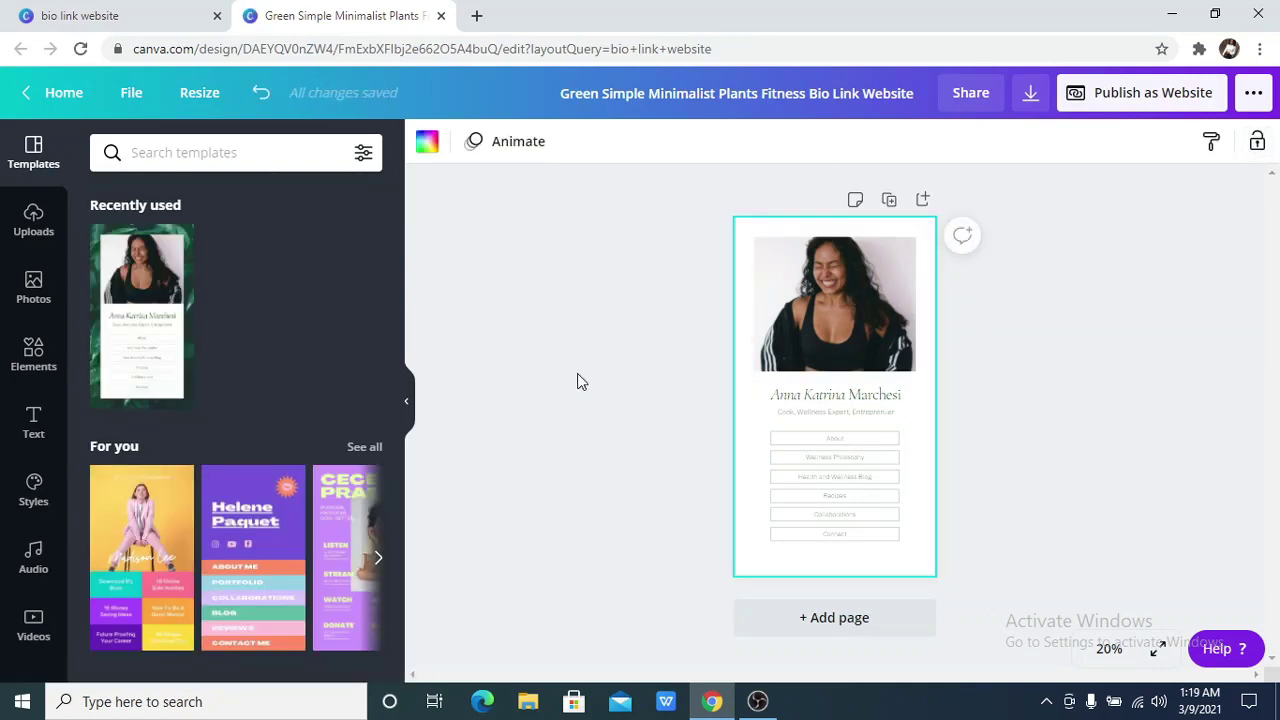
left_click(760, 452)
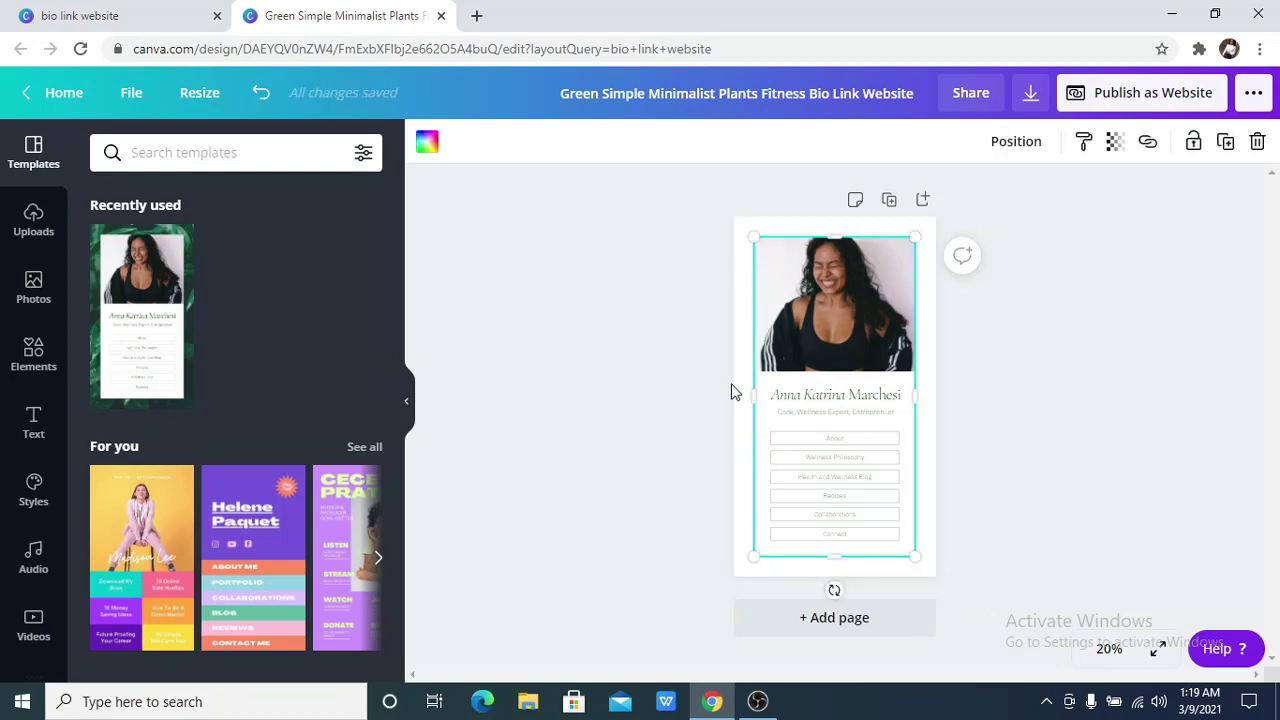
left_click(670, 392)
Try a black page background, then undo it back to white
left_click(737, 440)
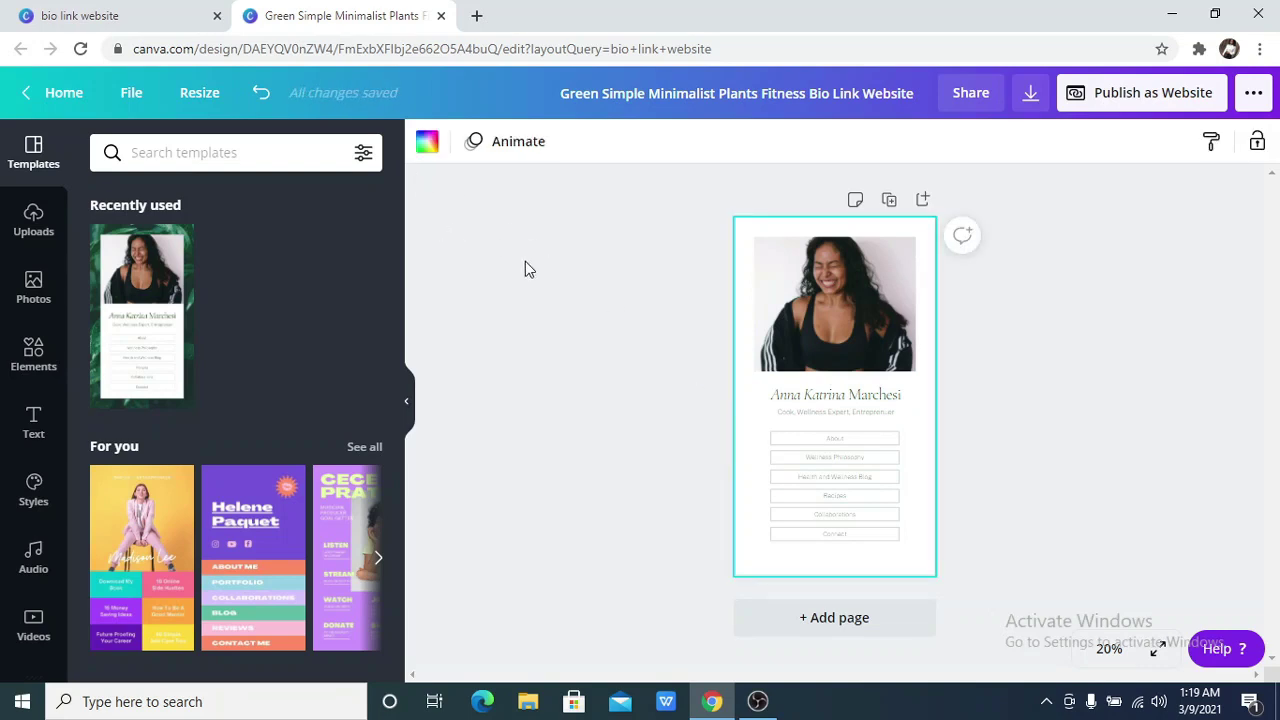
left_click(410, 408)
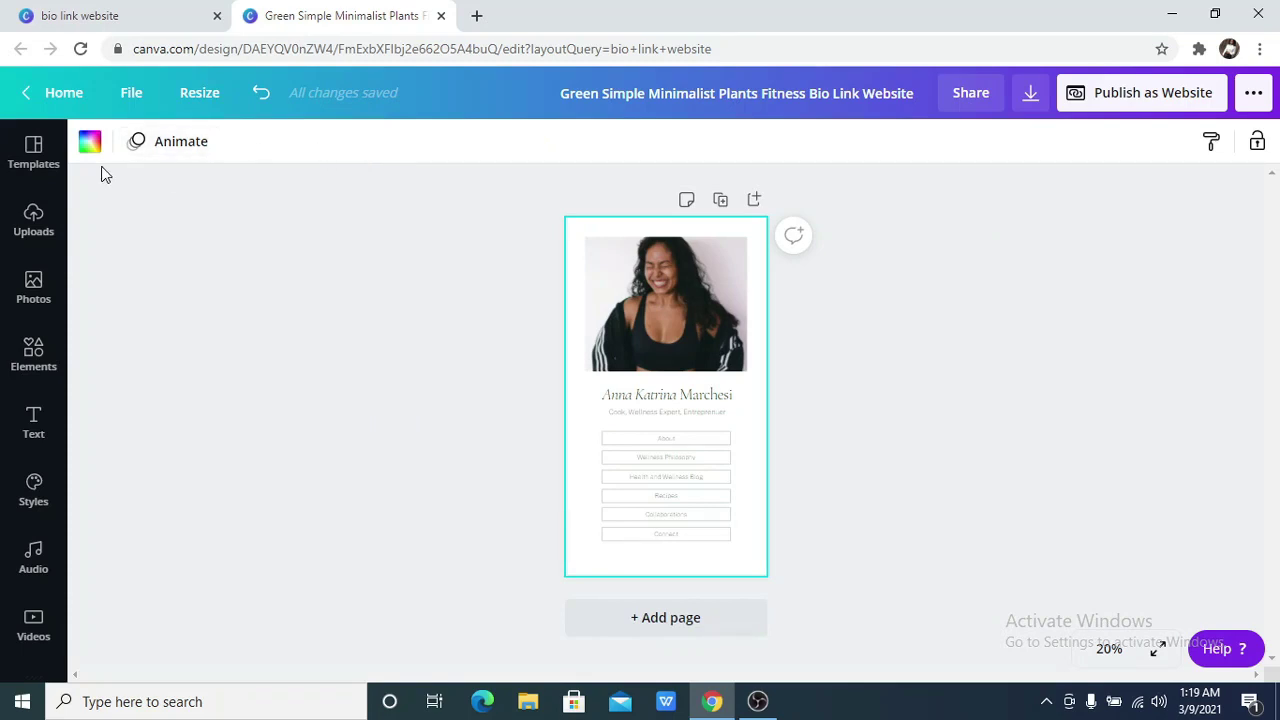
left_click(89, 141)
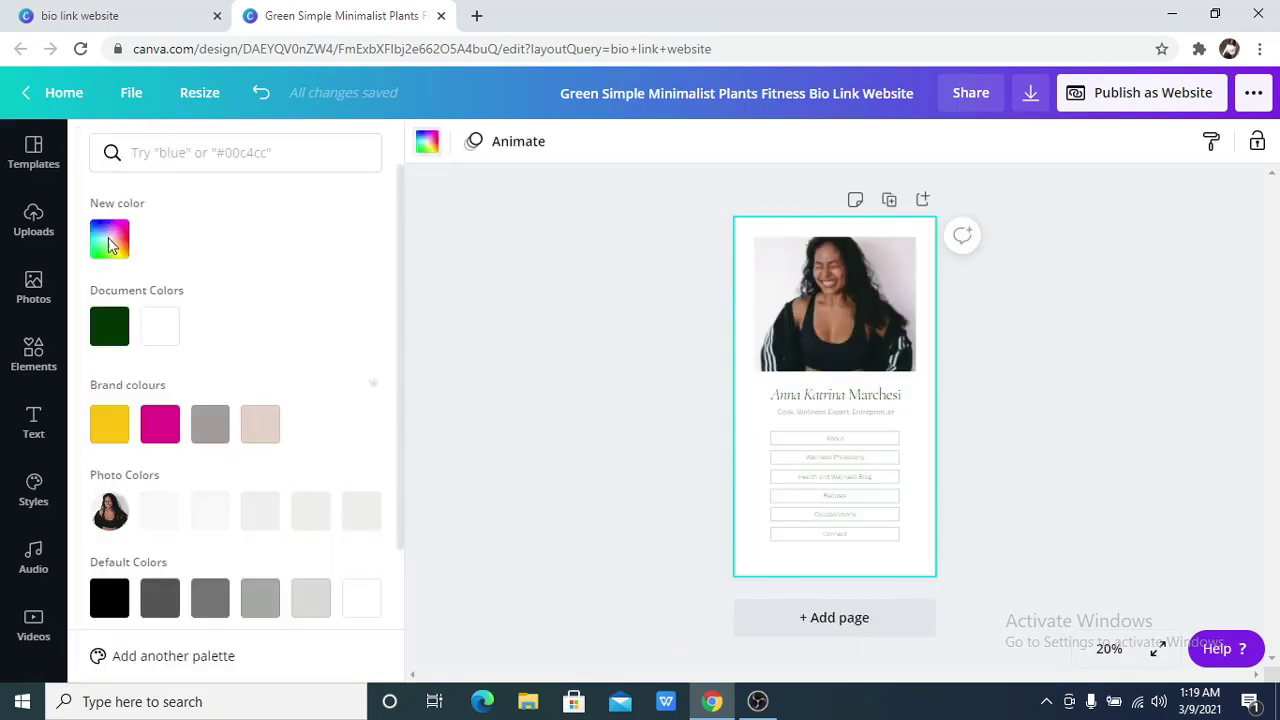
left_click(121, 602)
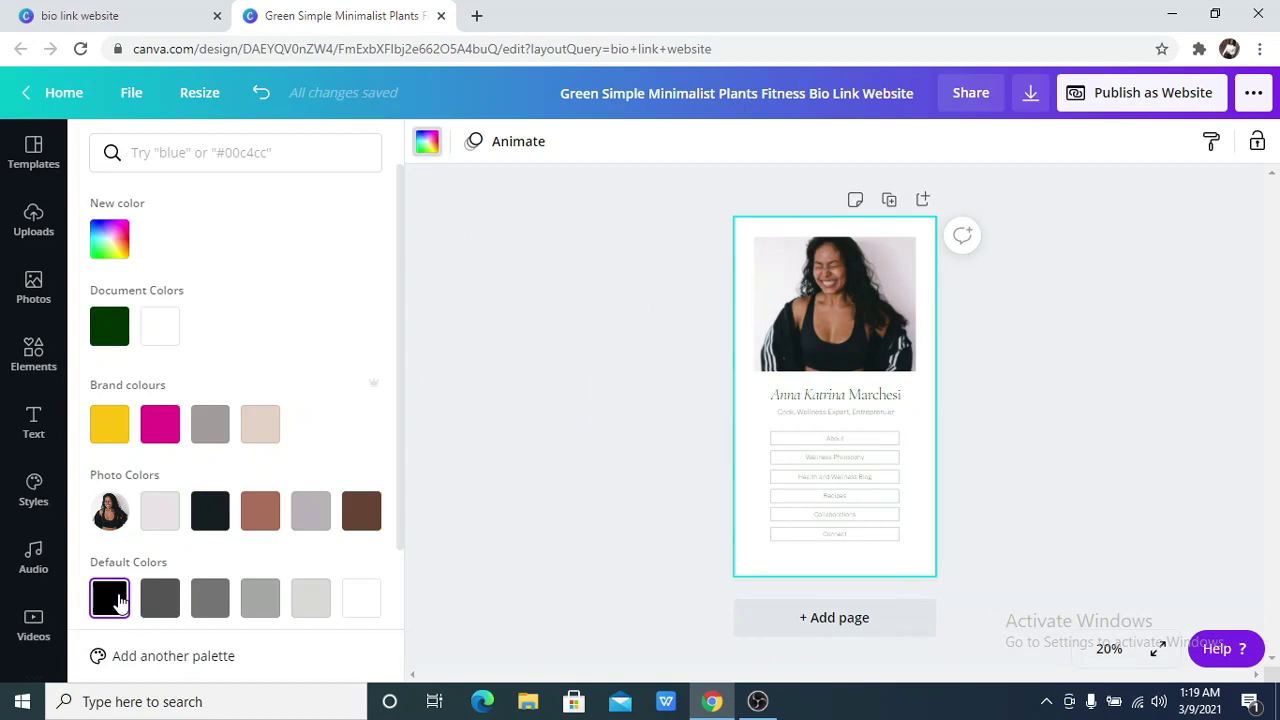
left_click(258, 93)
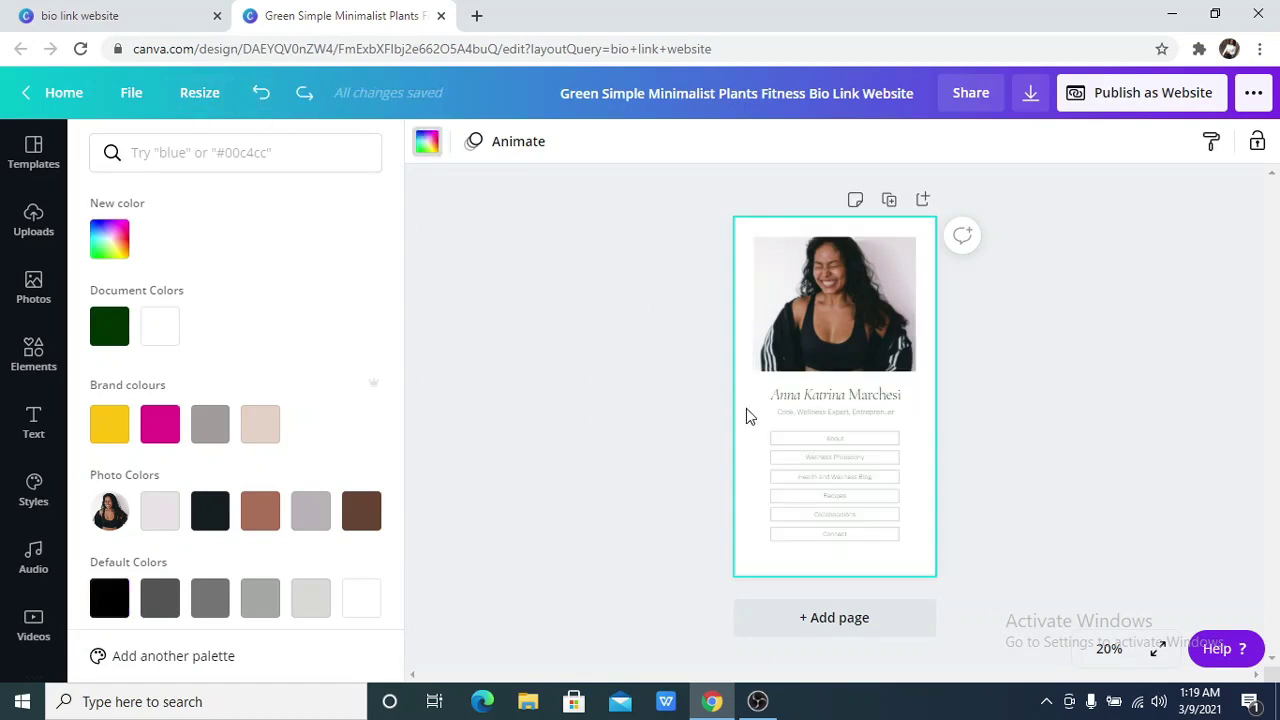
Recolour all the link buttons yellow
left_click_drag(765, 440, 886, 537)
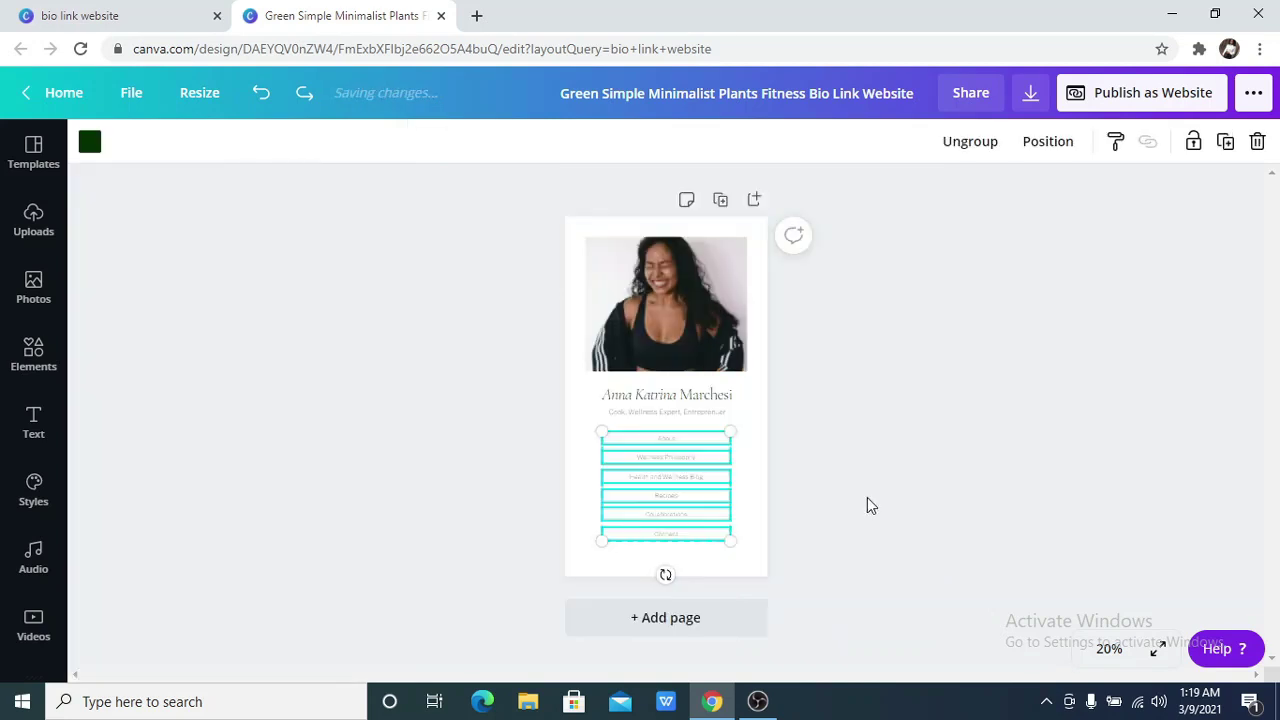
left_click(90, 146)
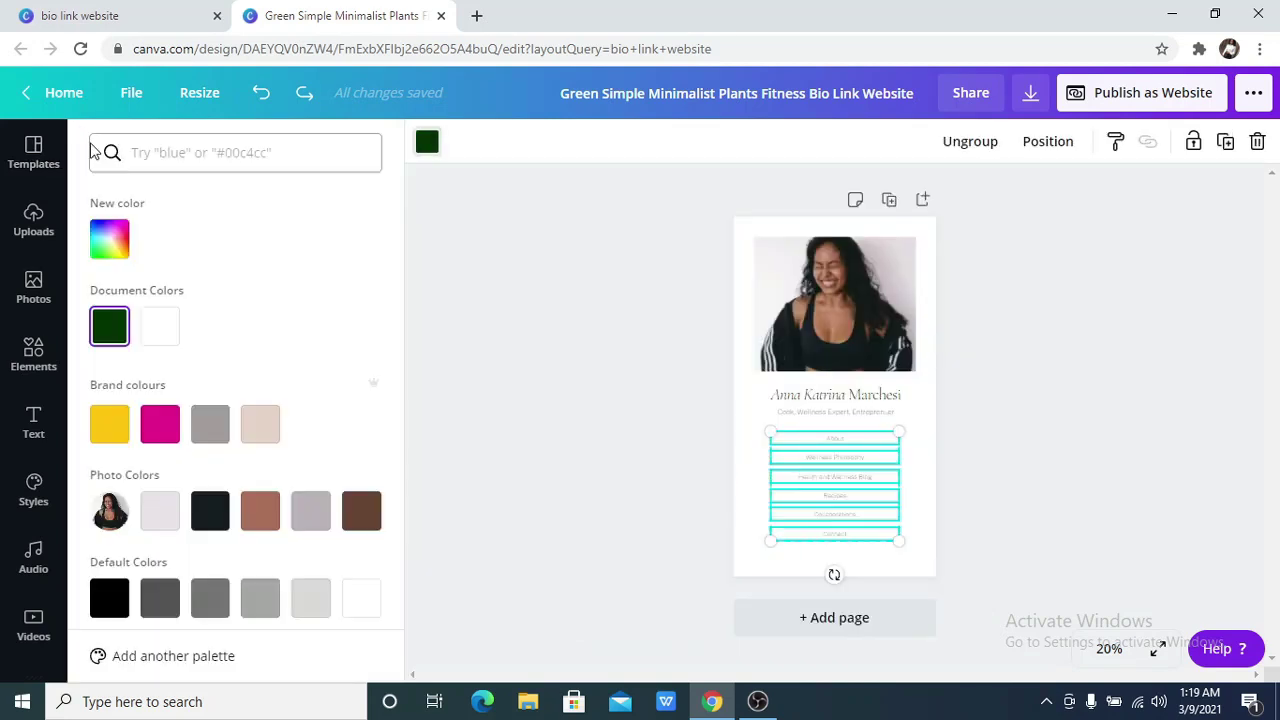
left_click(160, 326)
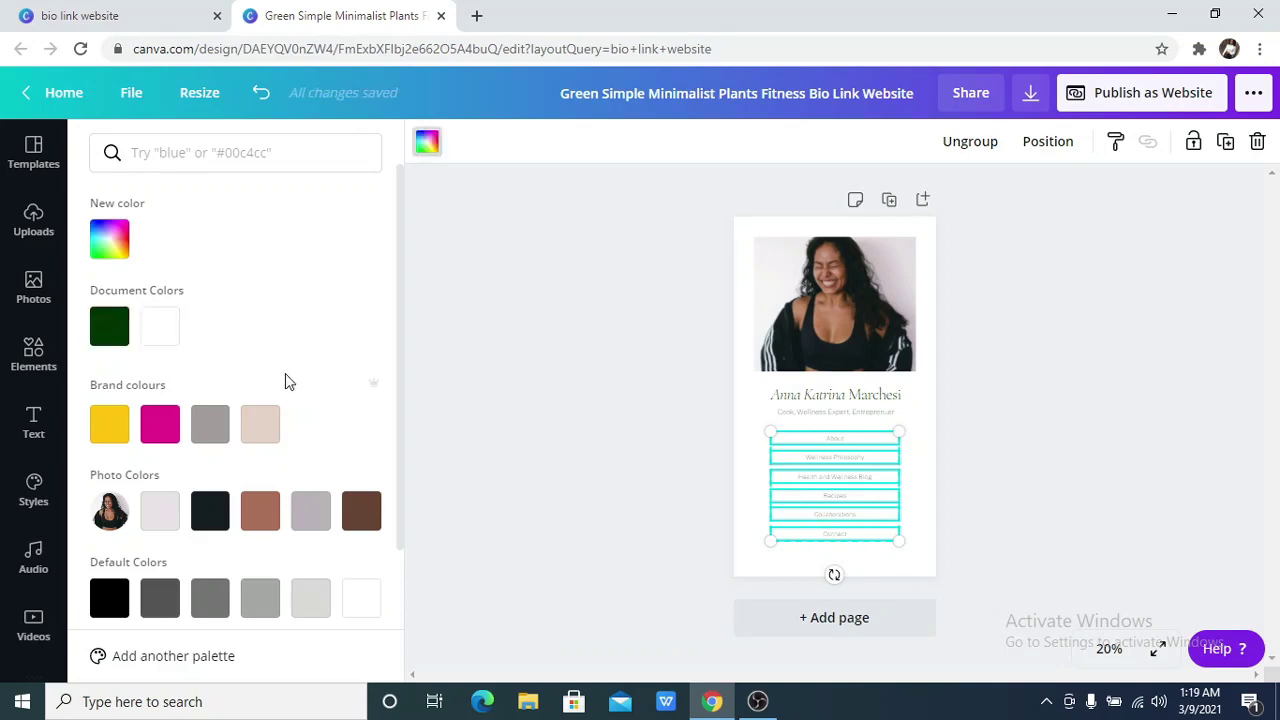
left_click(158, 328)
left_click(109, 424)
key("Escape")
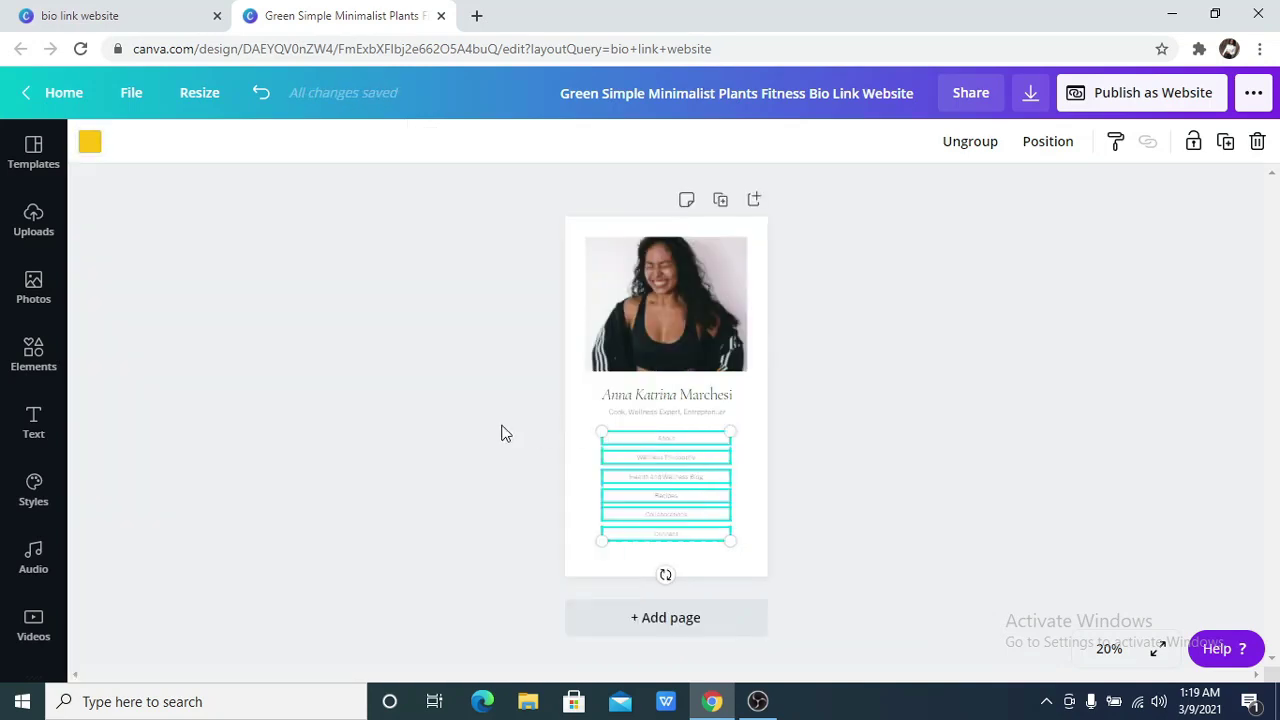
left_click(436, 421)
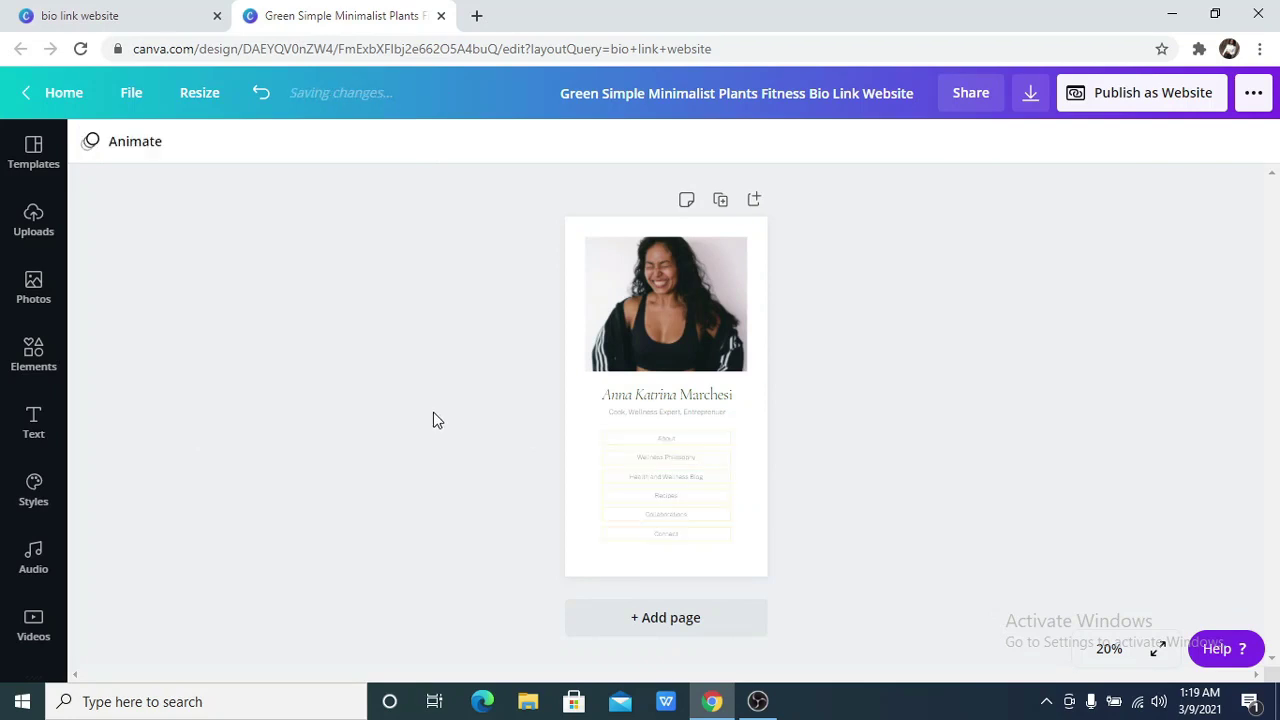
Make the About, Wellness Philosophy and Health and Wellness Blog labels white
double_click(668, 447)
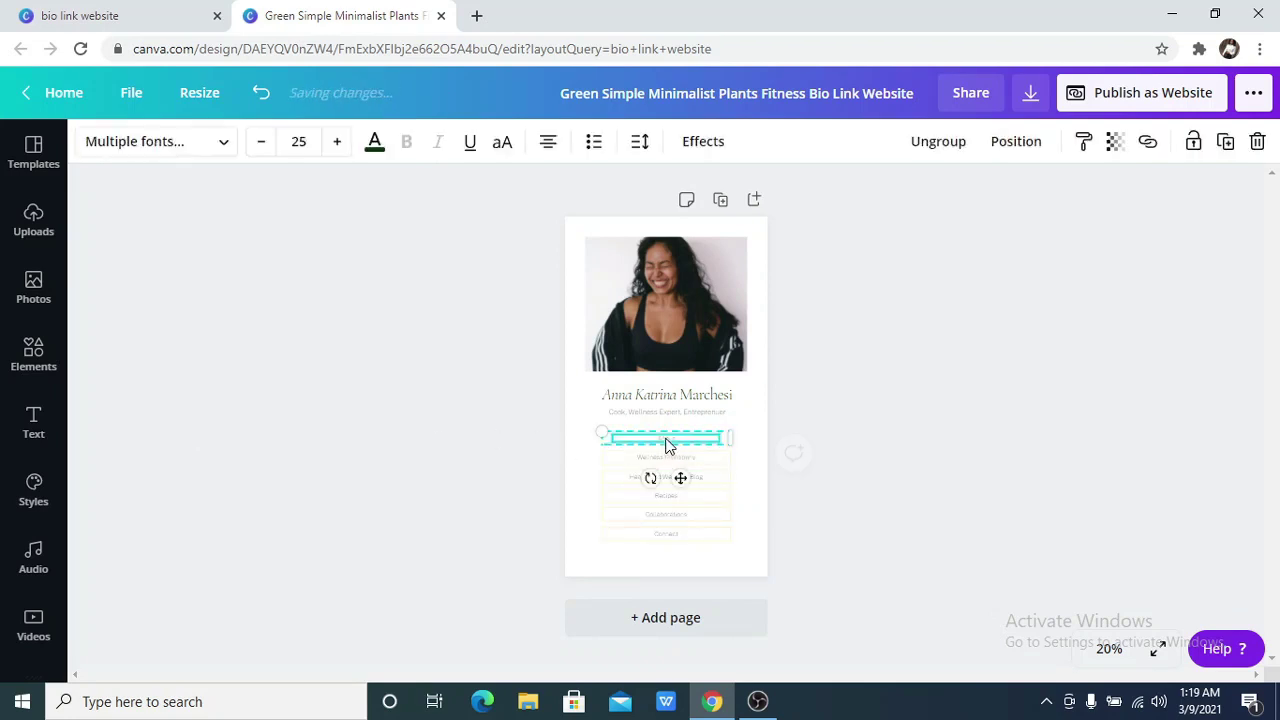
left_click(376, 152)
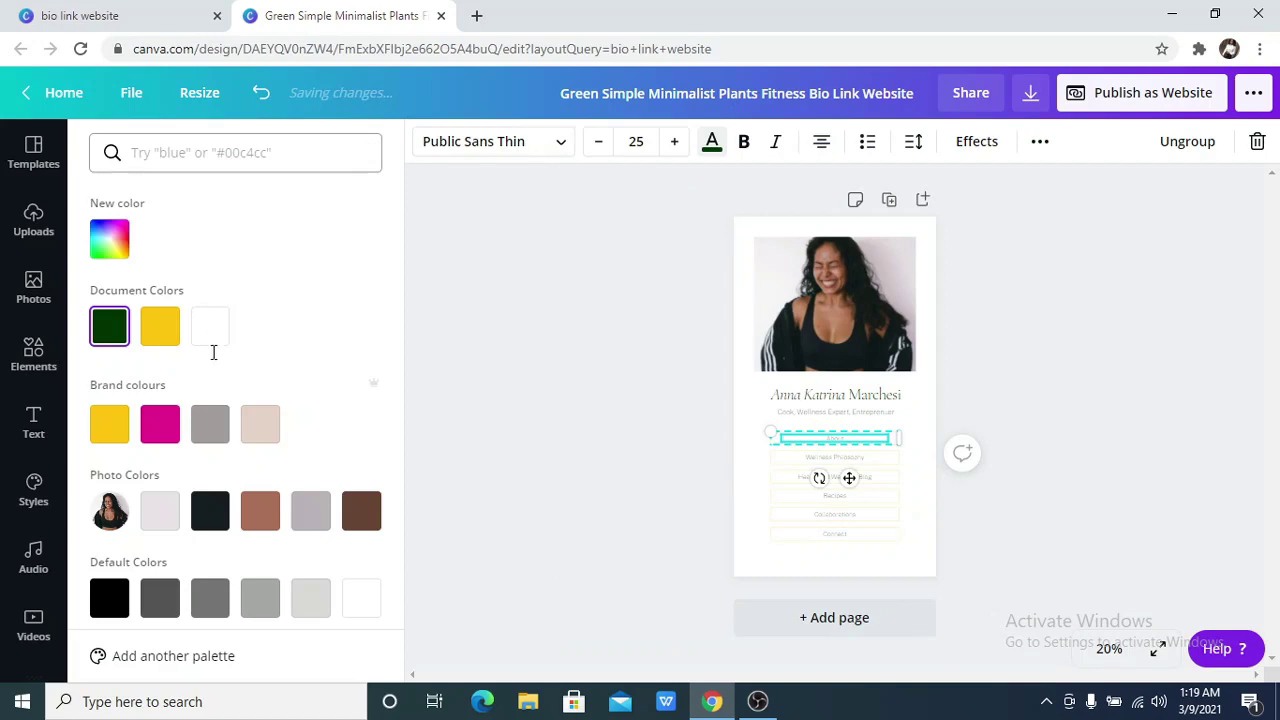
left_click(214, 327)
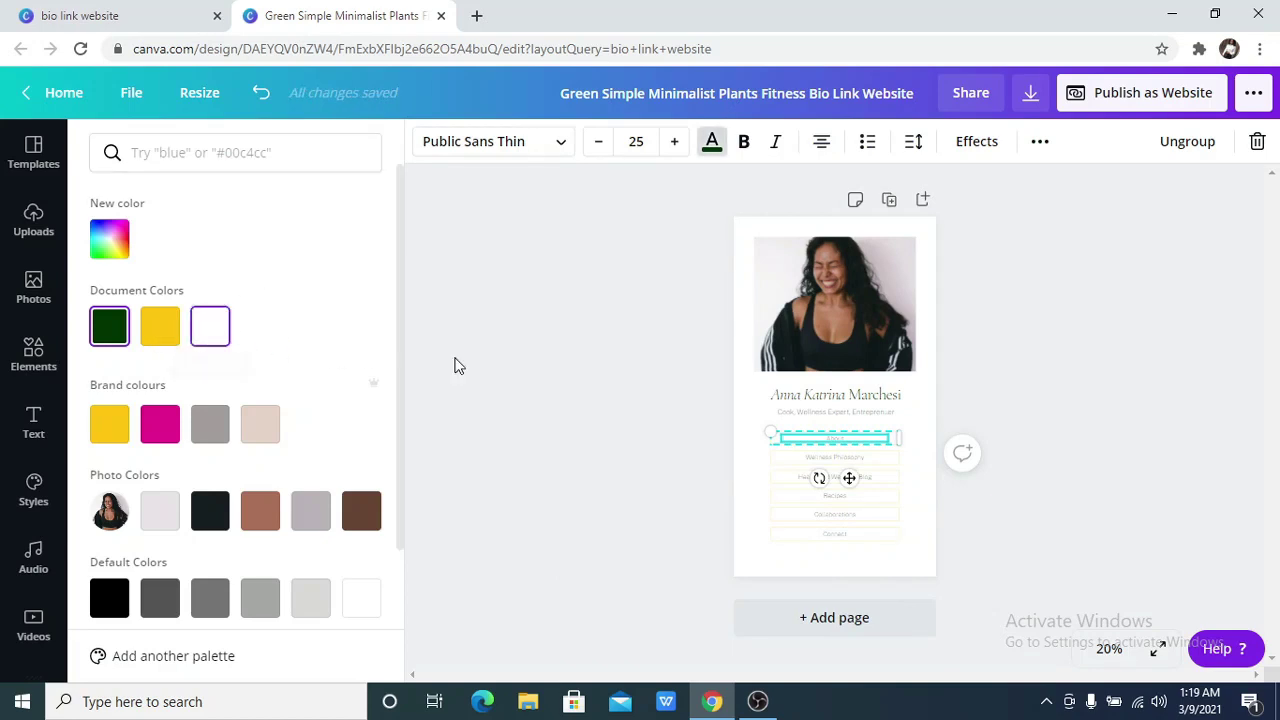
left_click(859, 458)
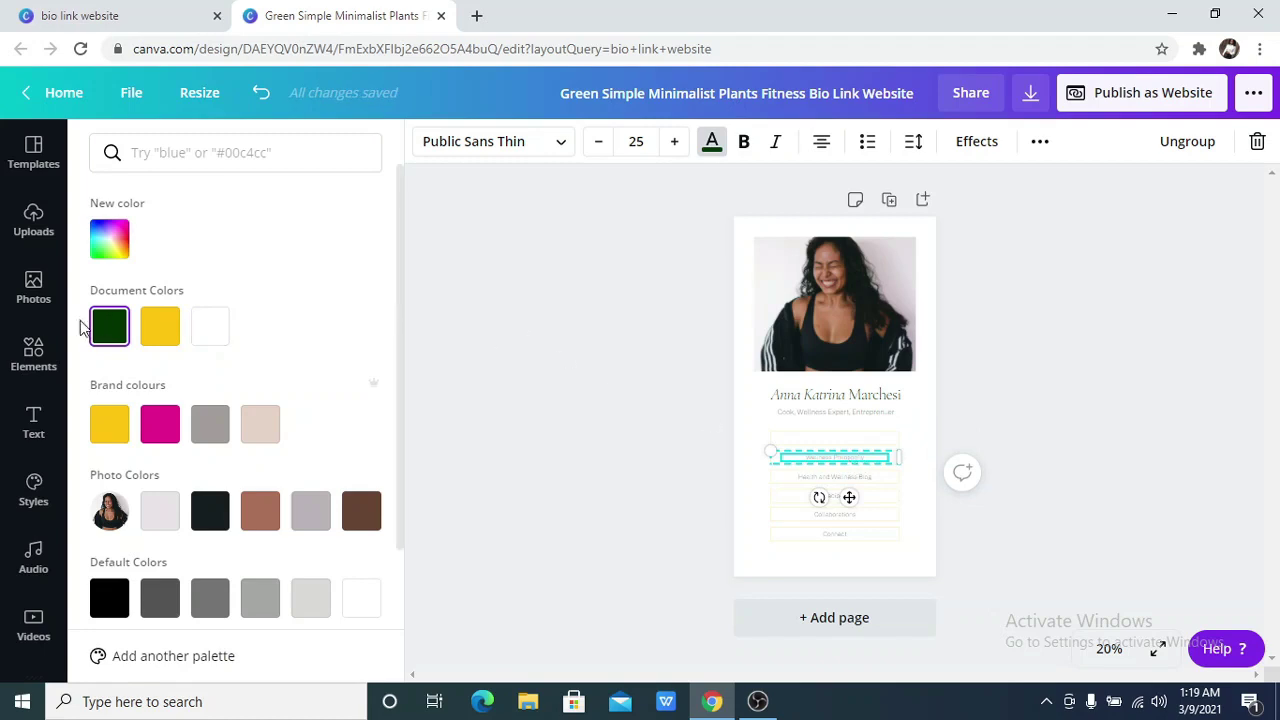
left_click(208, 329)
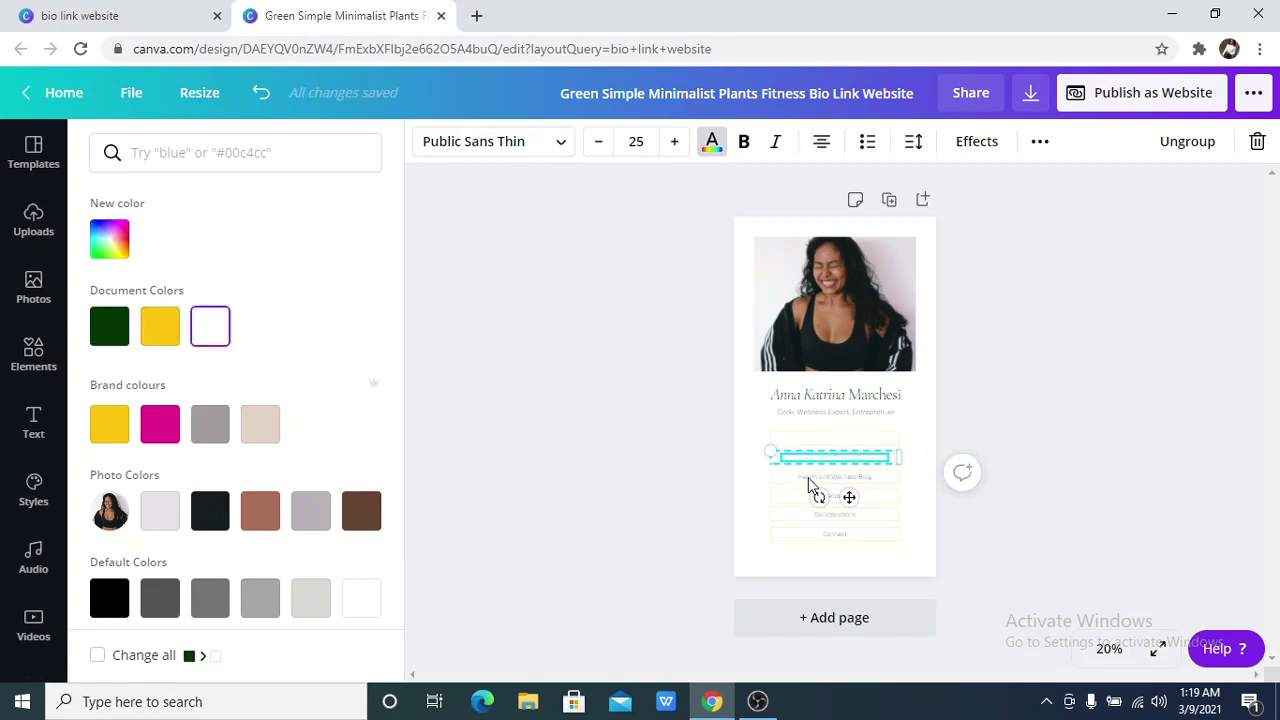
left_click(815, 484)
left_click(210, 326)
Make the Recipes, Connect and remaining link button labels white
left_click(433, 412)
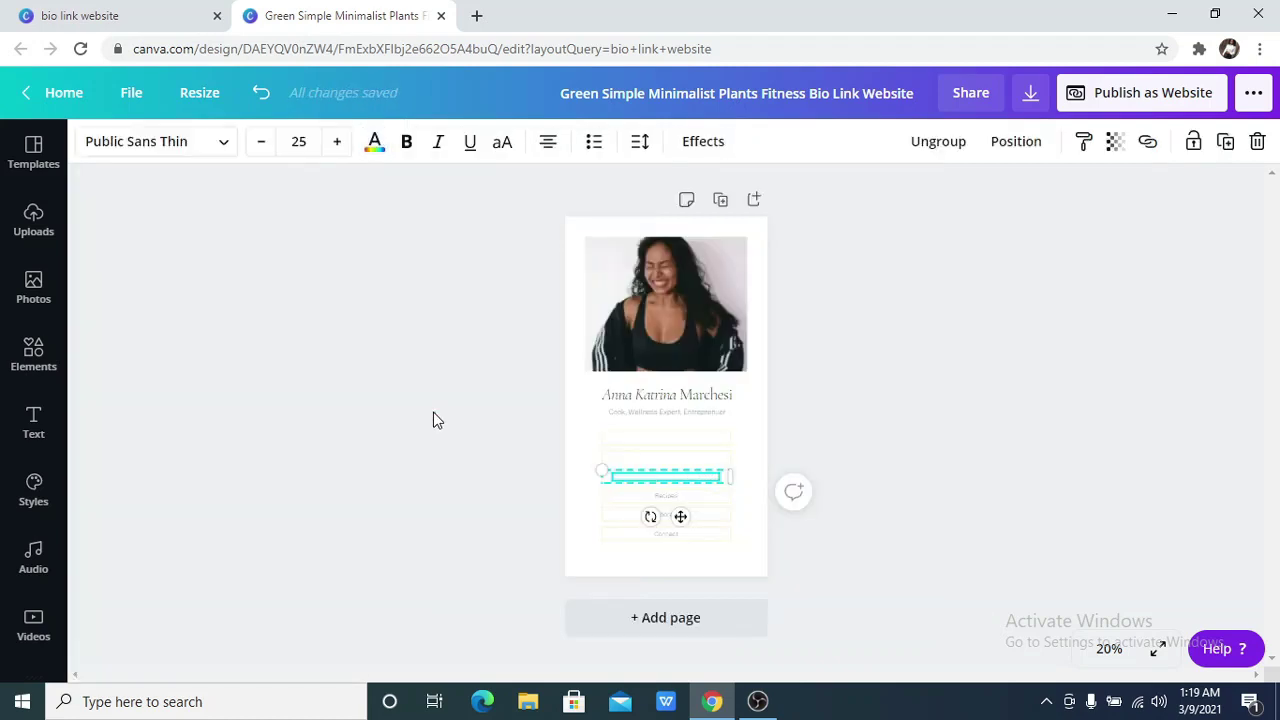
left_click(458, 461)
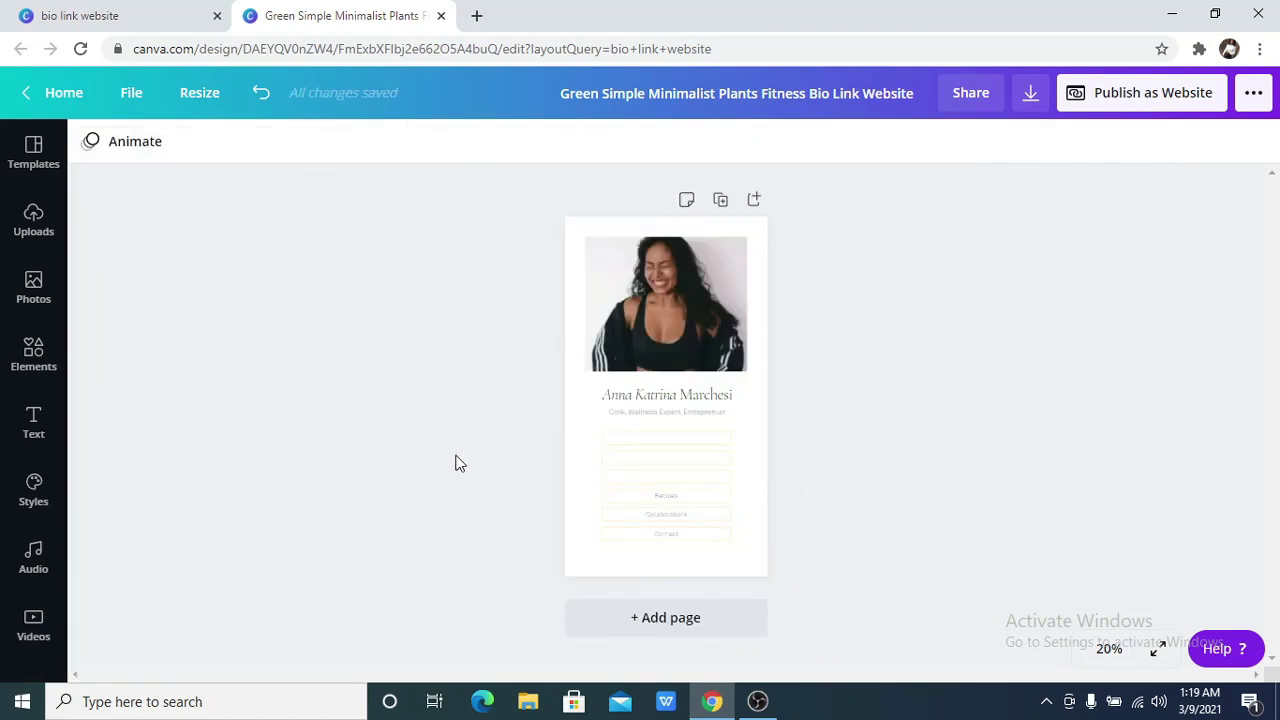
left_click(656, 500)
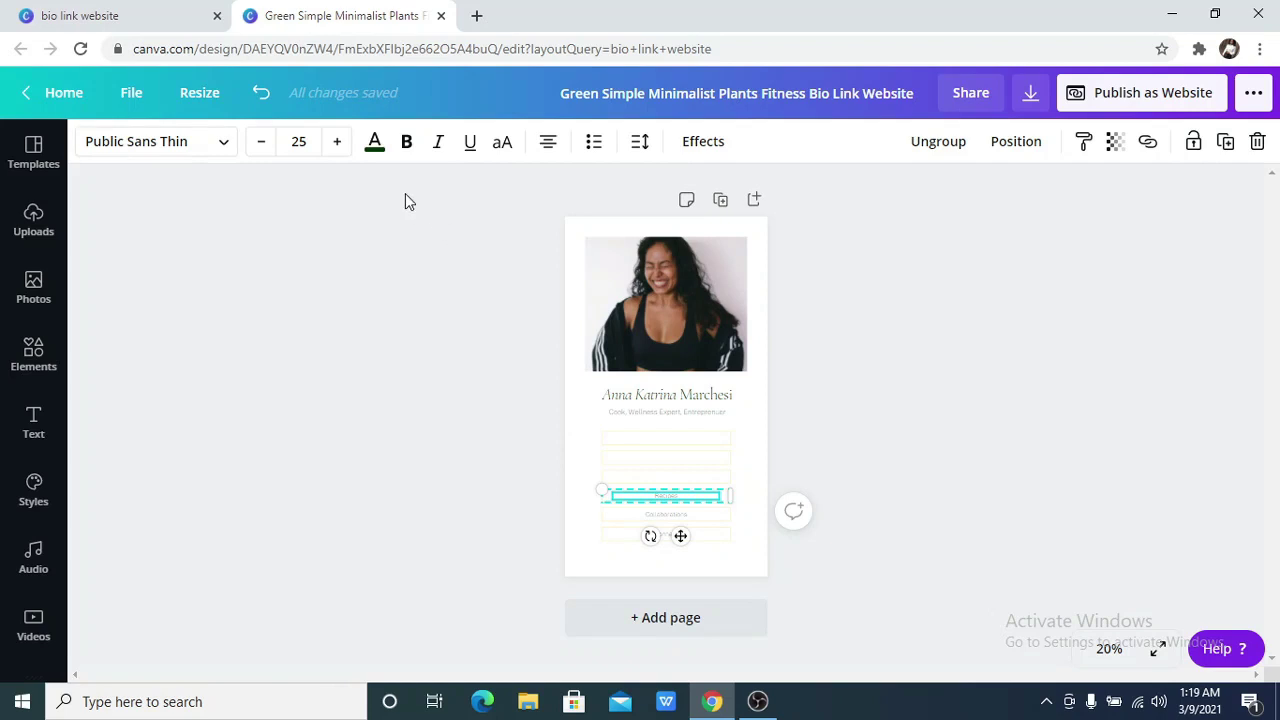
left_click(374, 141)
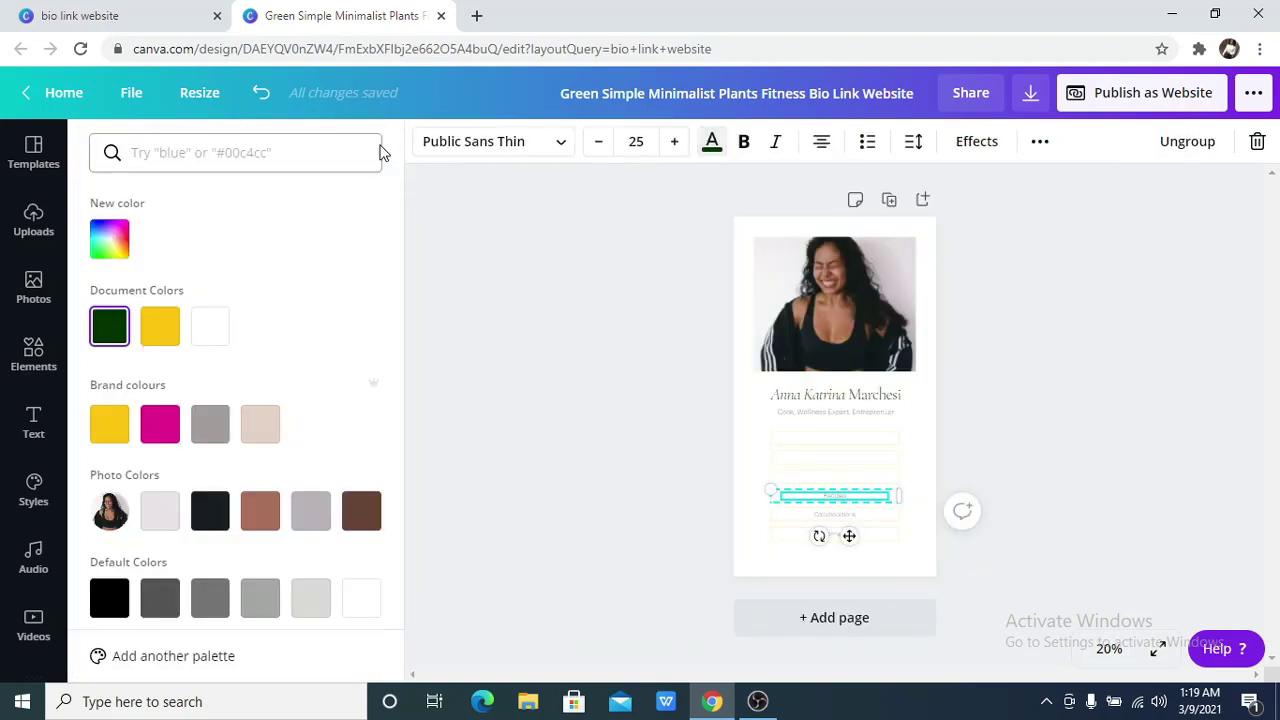
left_click(212, 330)
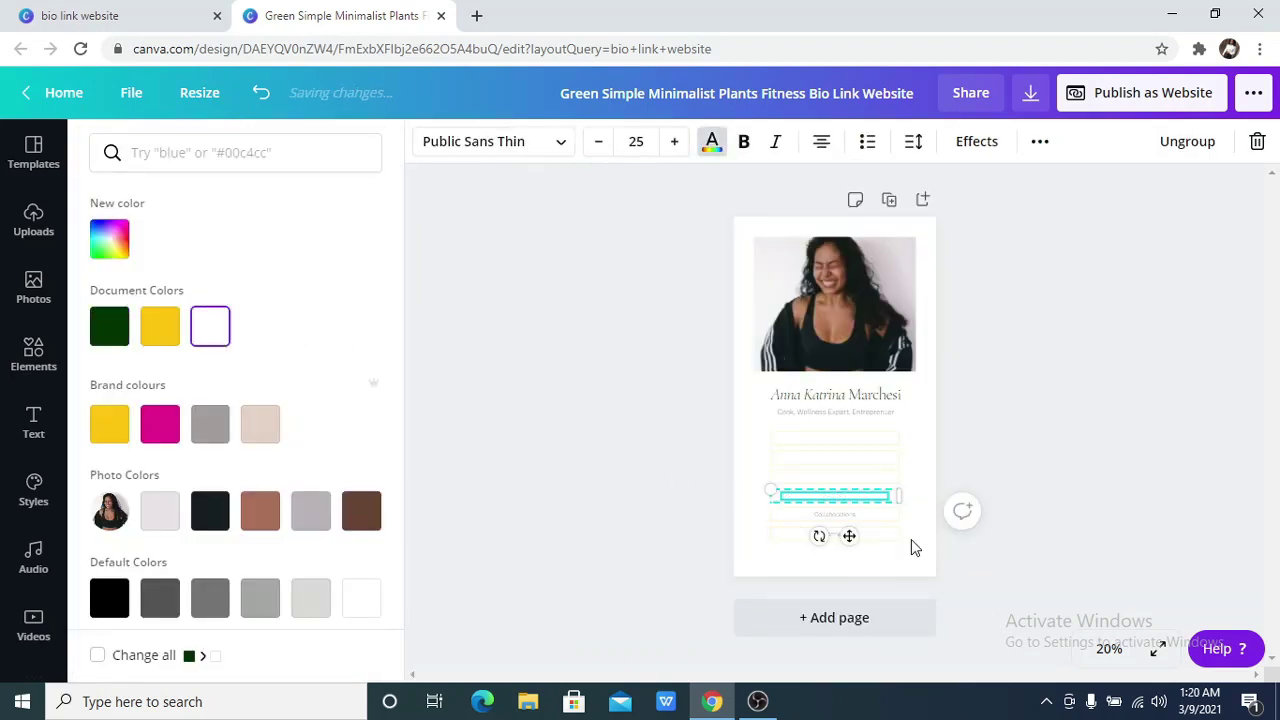
left_click(809, 524)
left_click(822, 518)
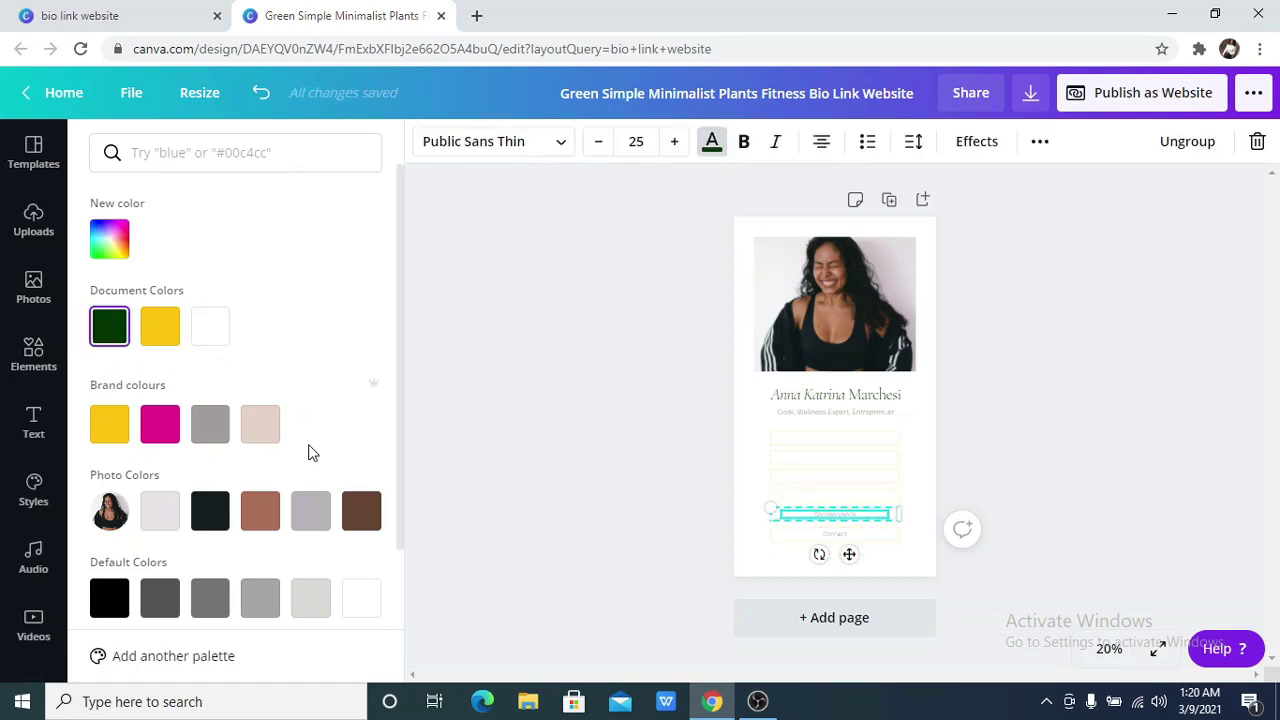
left_click(218, 346)
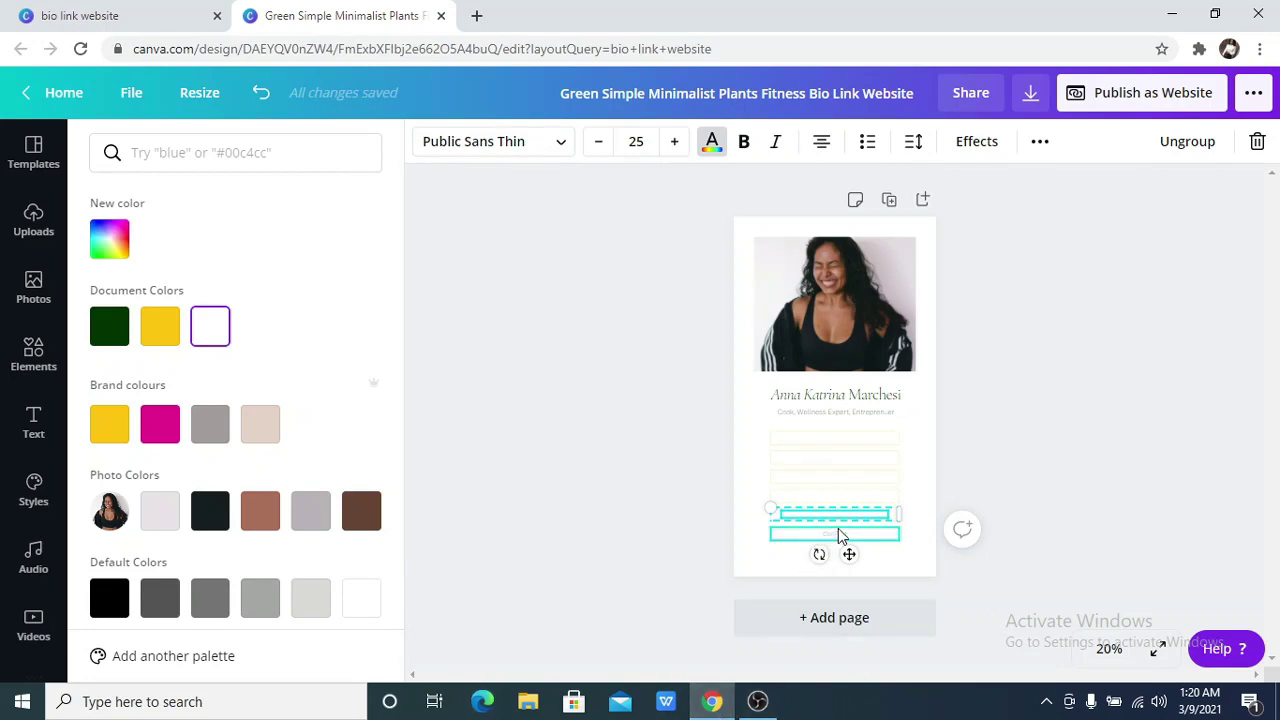
left_click(807, 537)
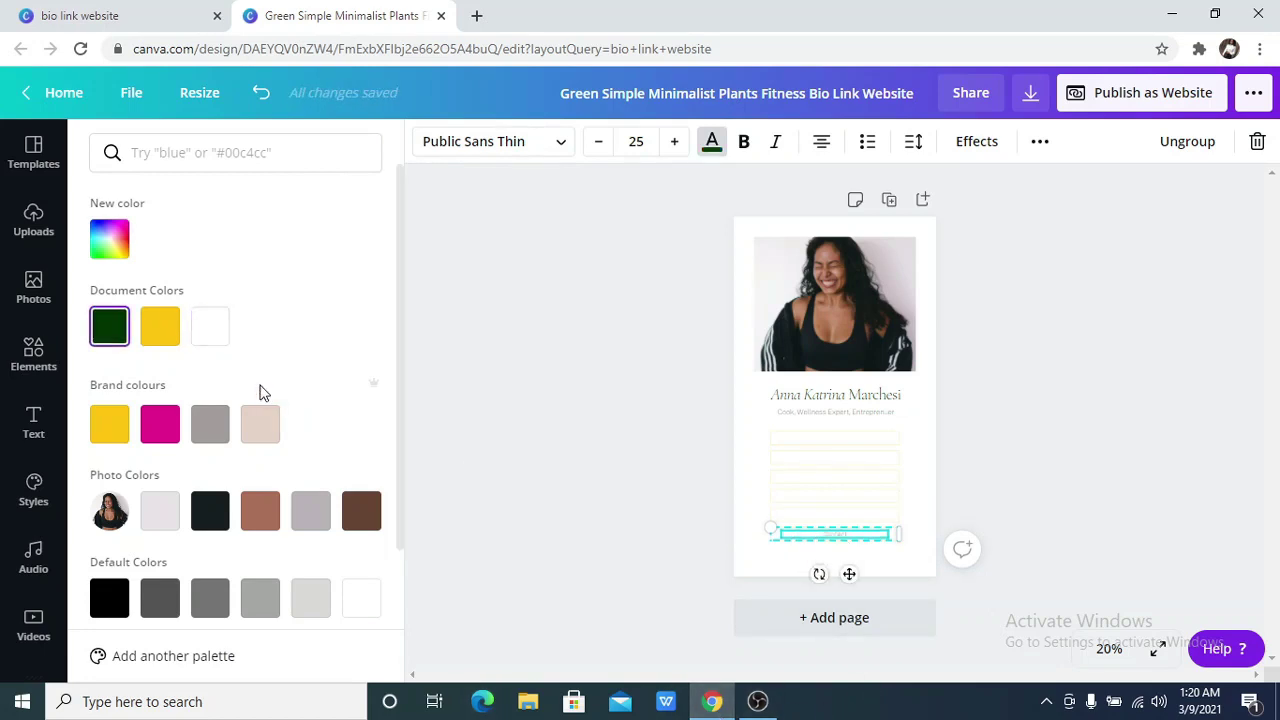
left_click(212, 338)
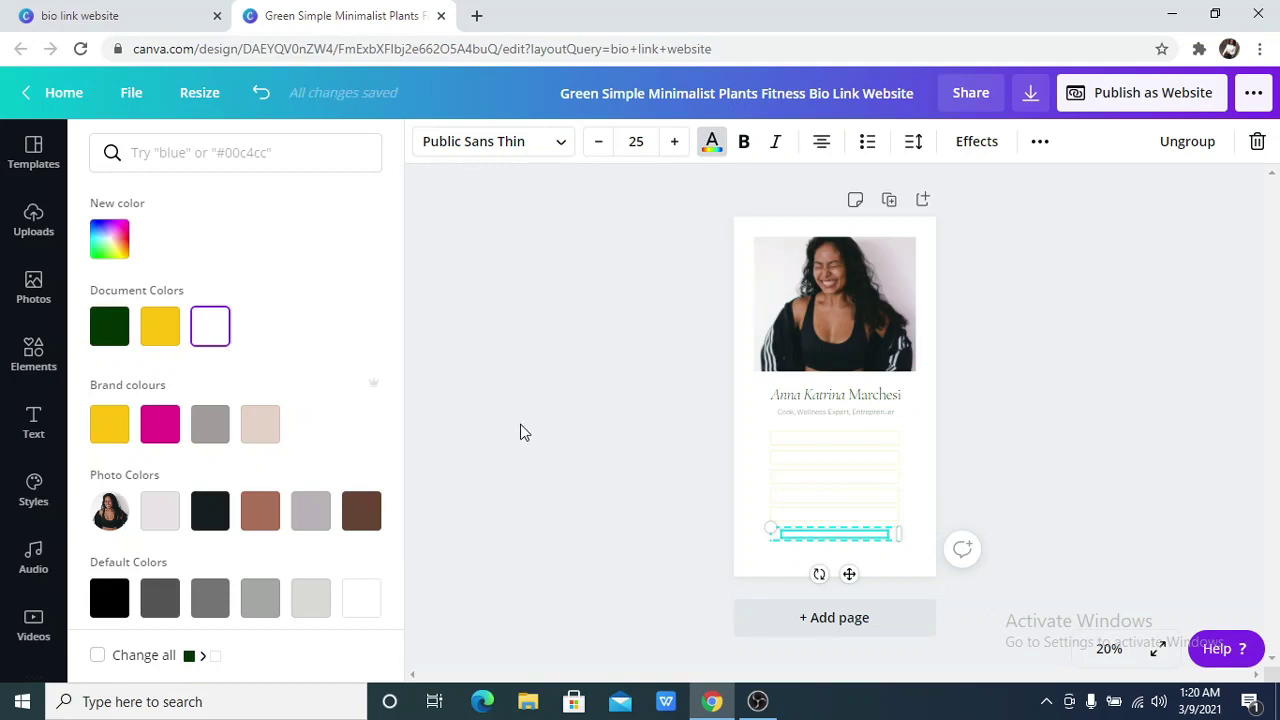
key("Escape")
left_click(460, 430)
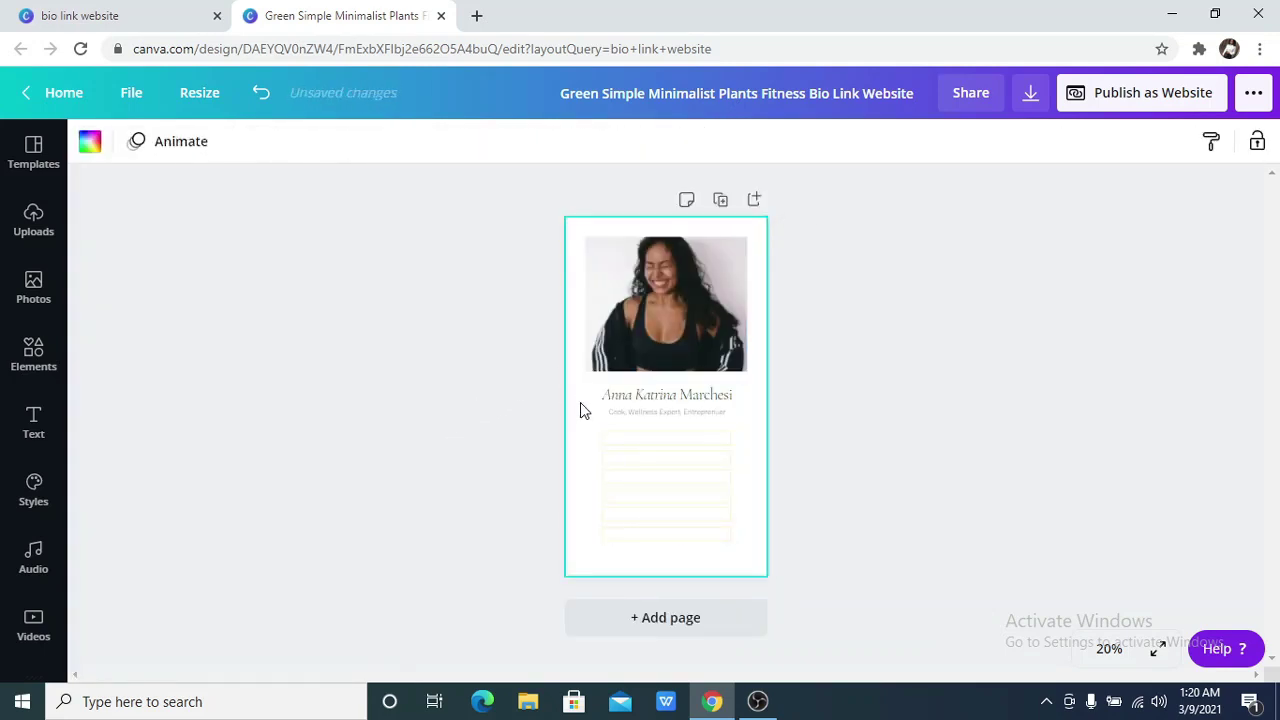
Make the name heading and the tagline below it white
left_click(624, 396)
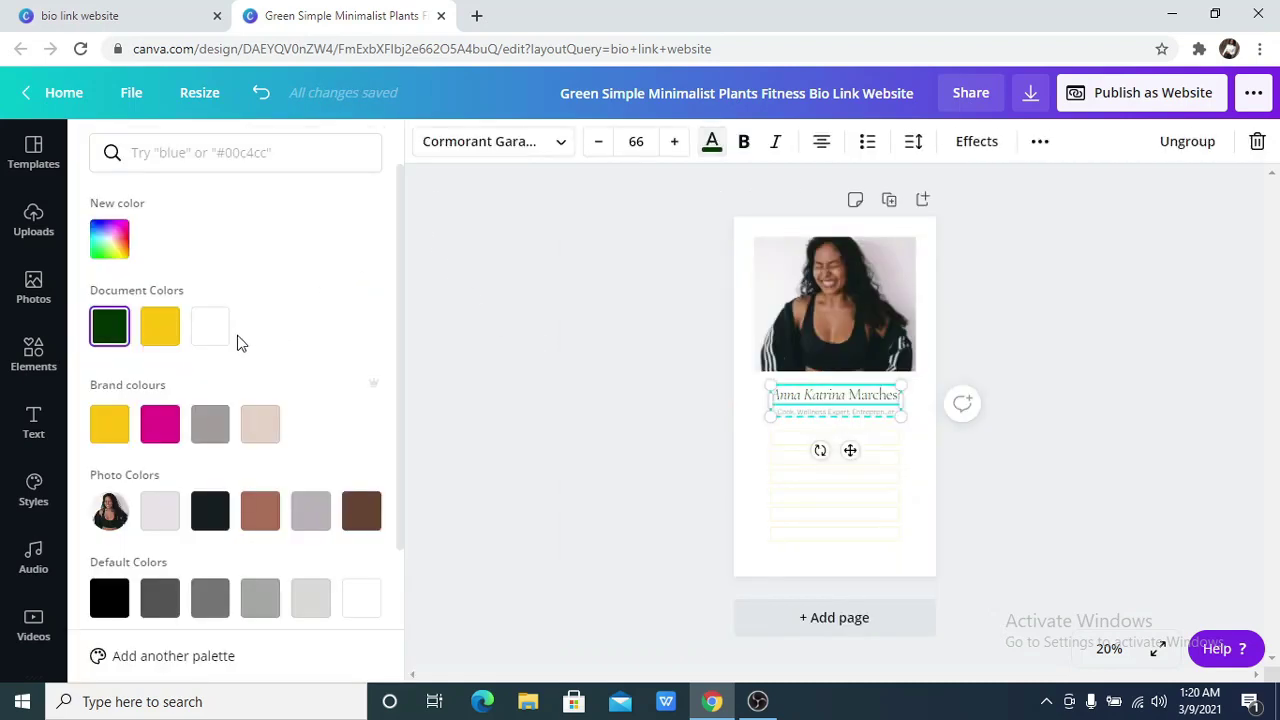
left_click(212, 330)
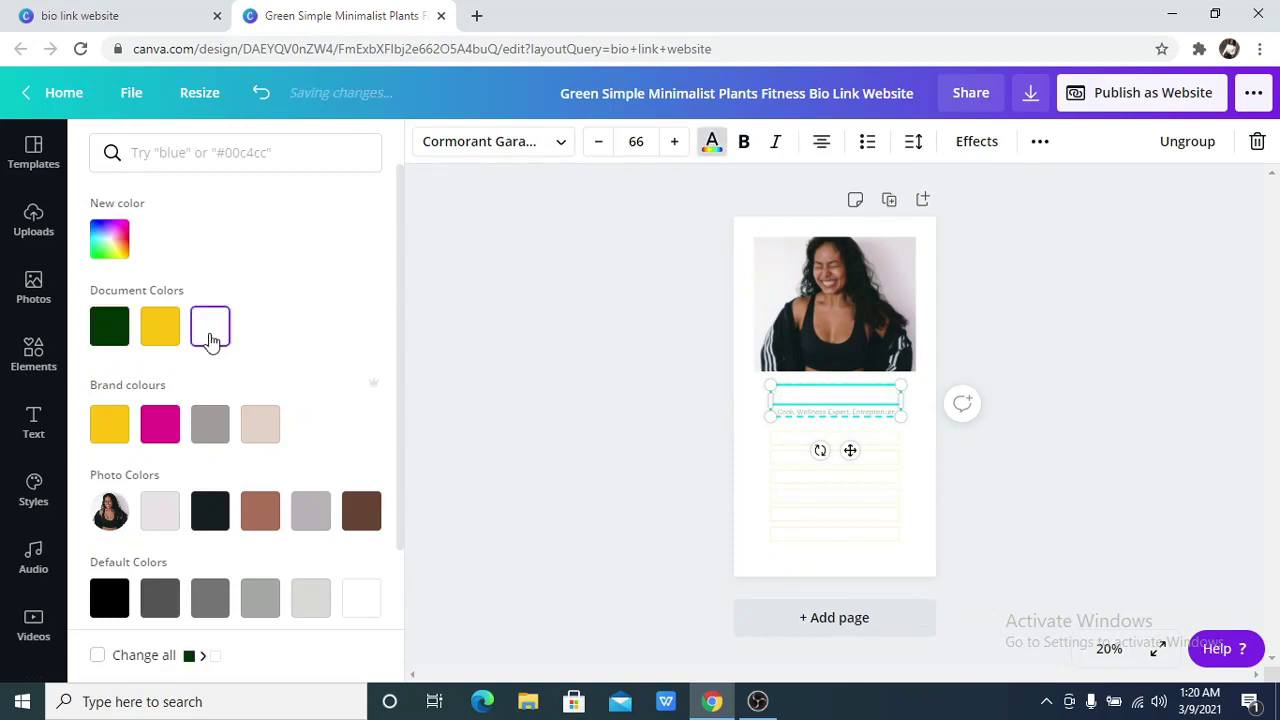
left_click(855, 420)
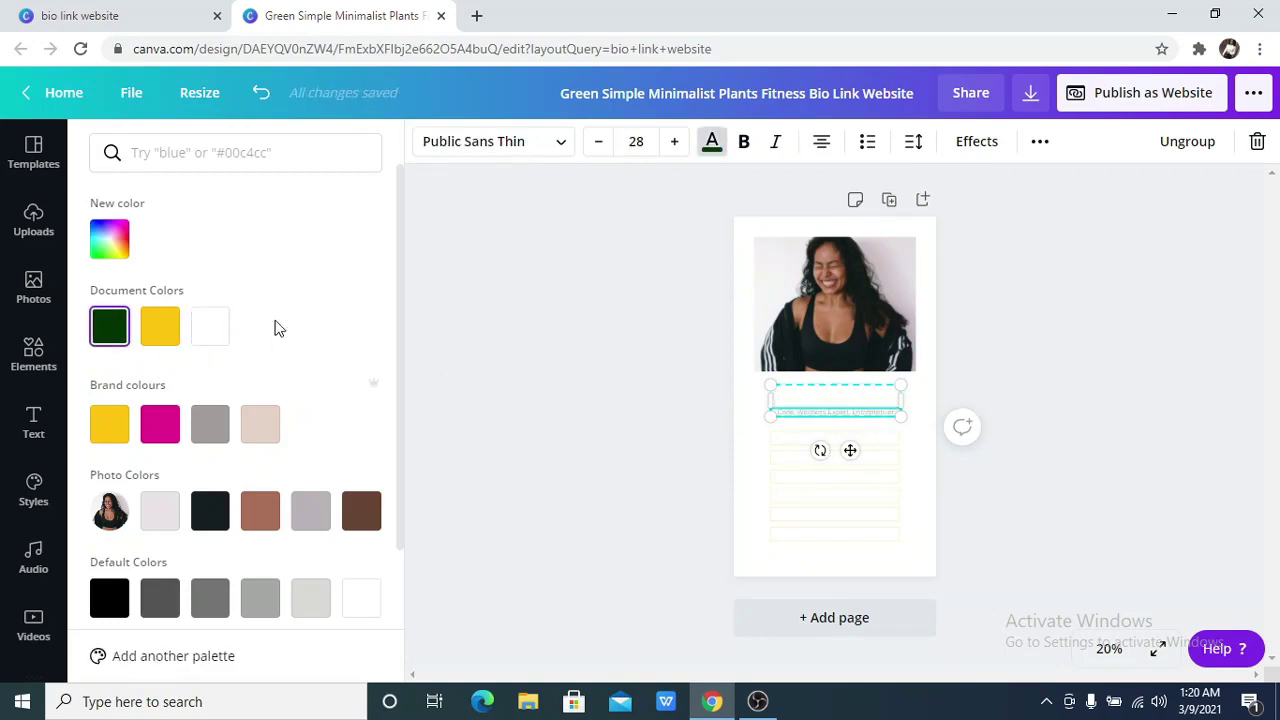
left_click(208, 330)
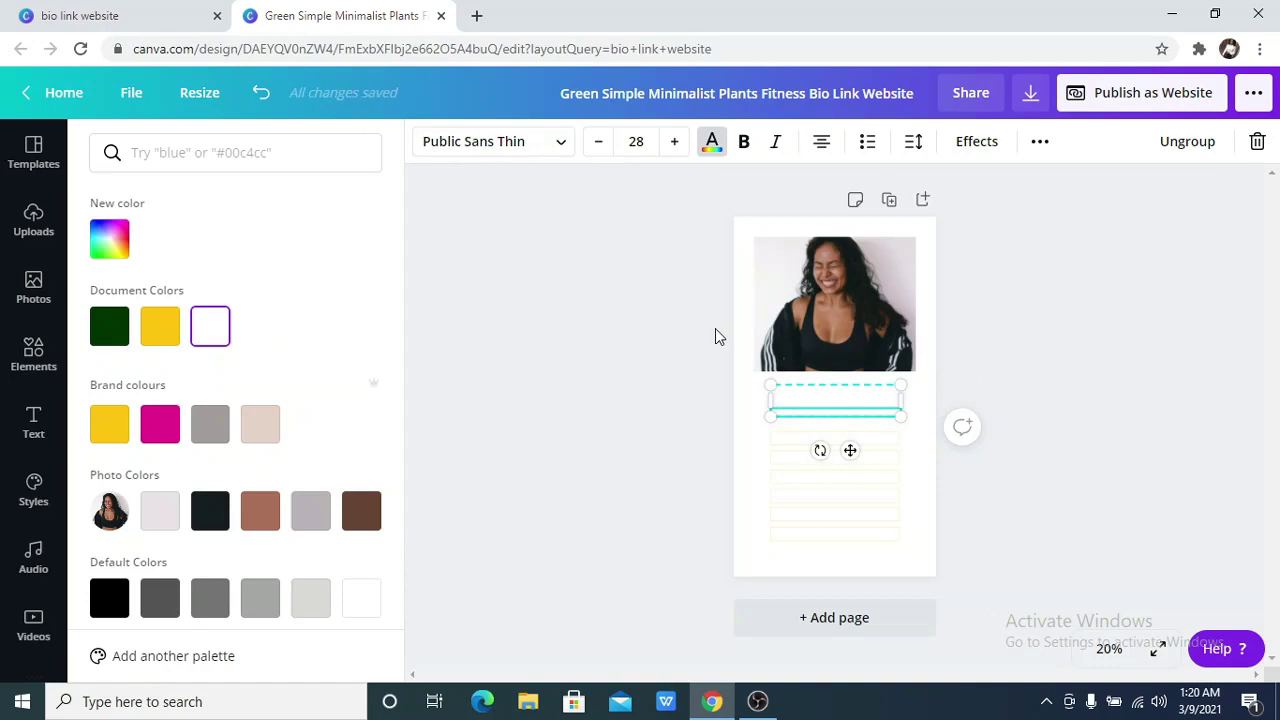
key("Escape")
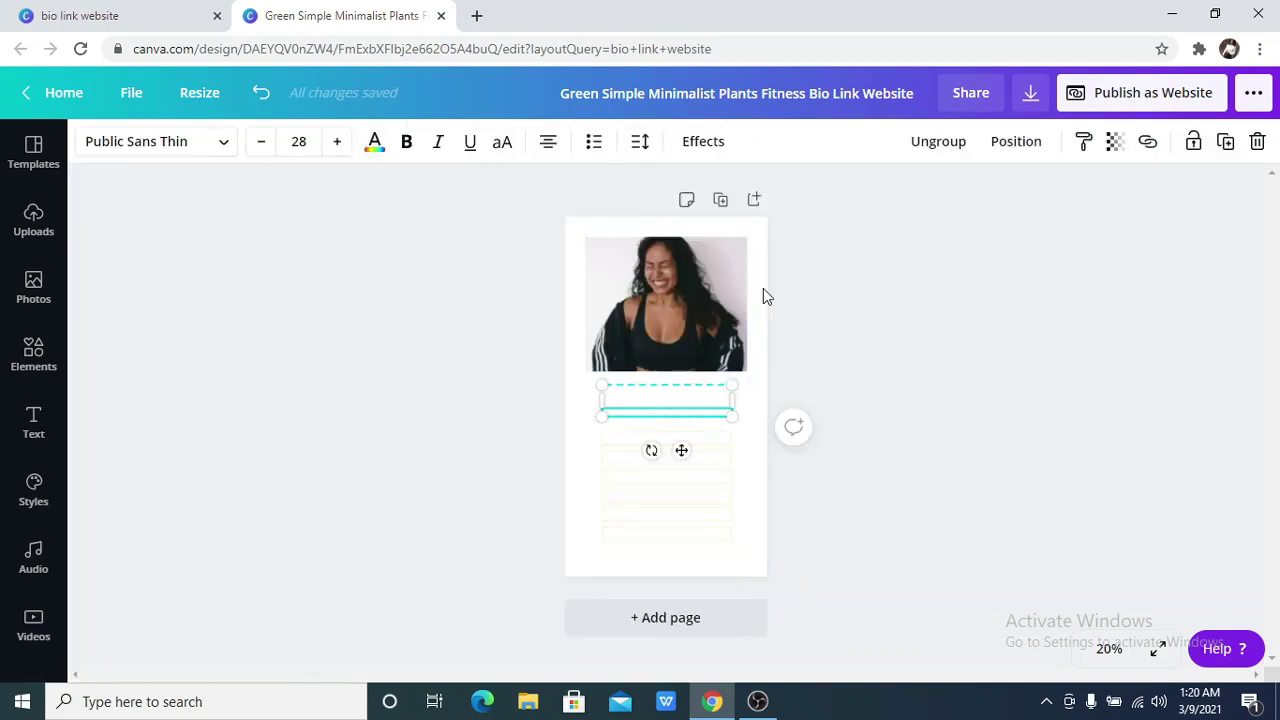
left_click(770, 292)
left_click(752, 298)
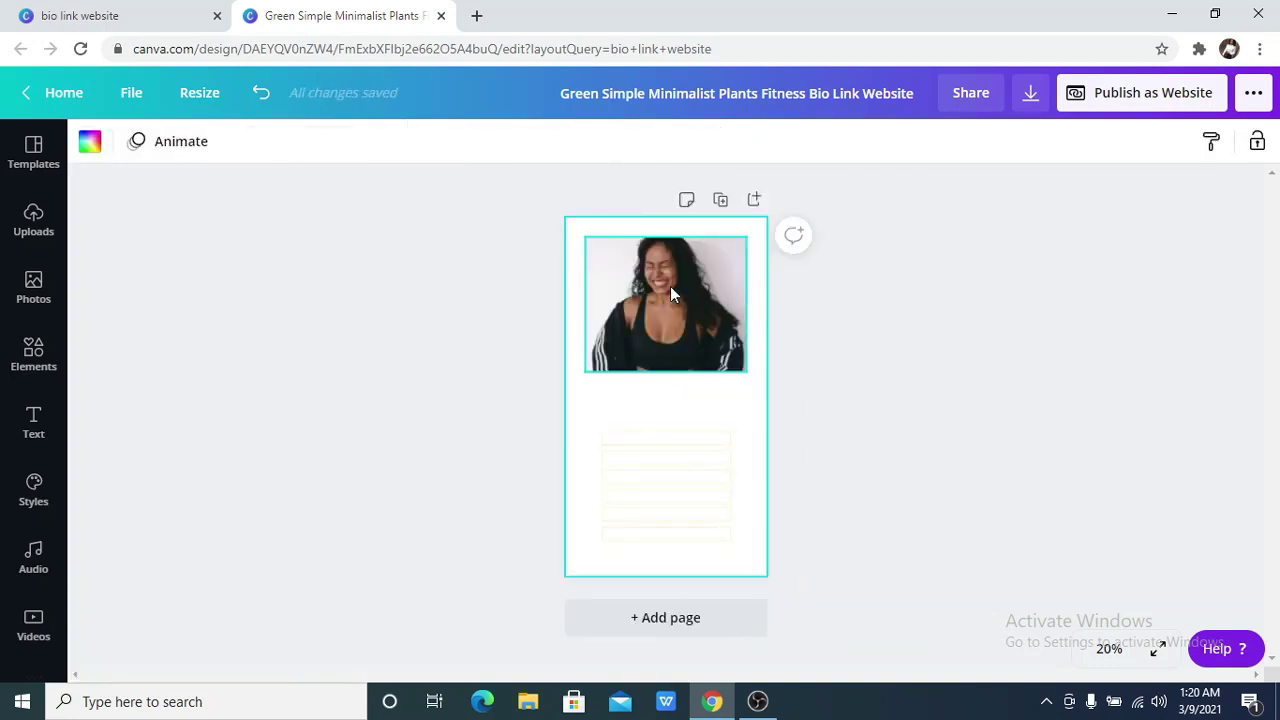
Change the page background to black from the Default Colors
left_click(88, 146)
left_click(121, 610)
left_click(1047, 466)
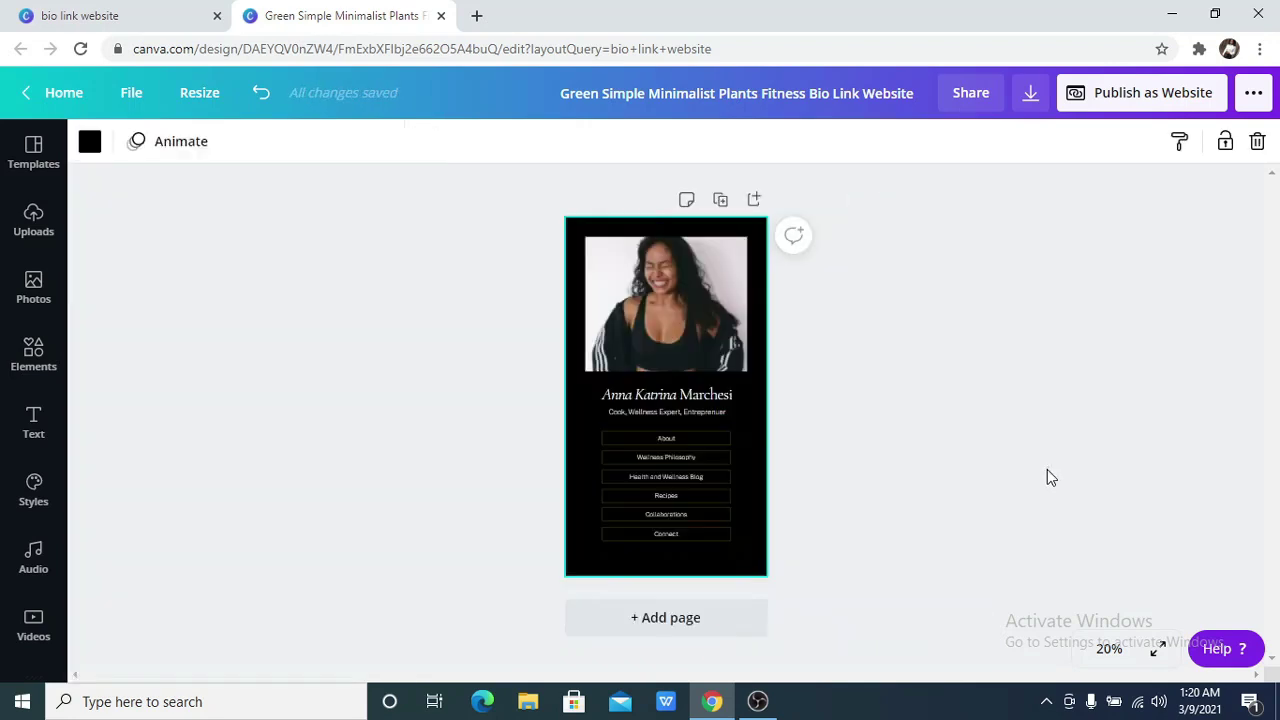
left_click(614, 340)
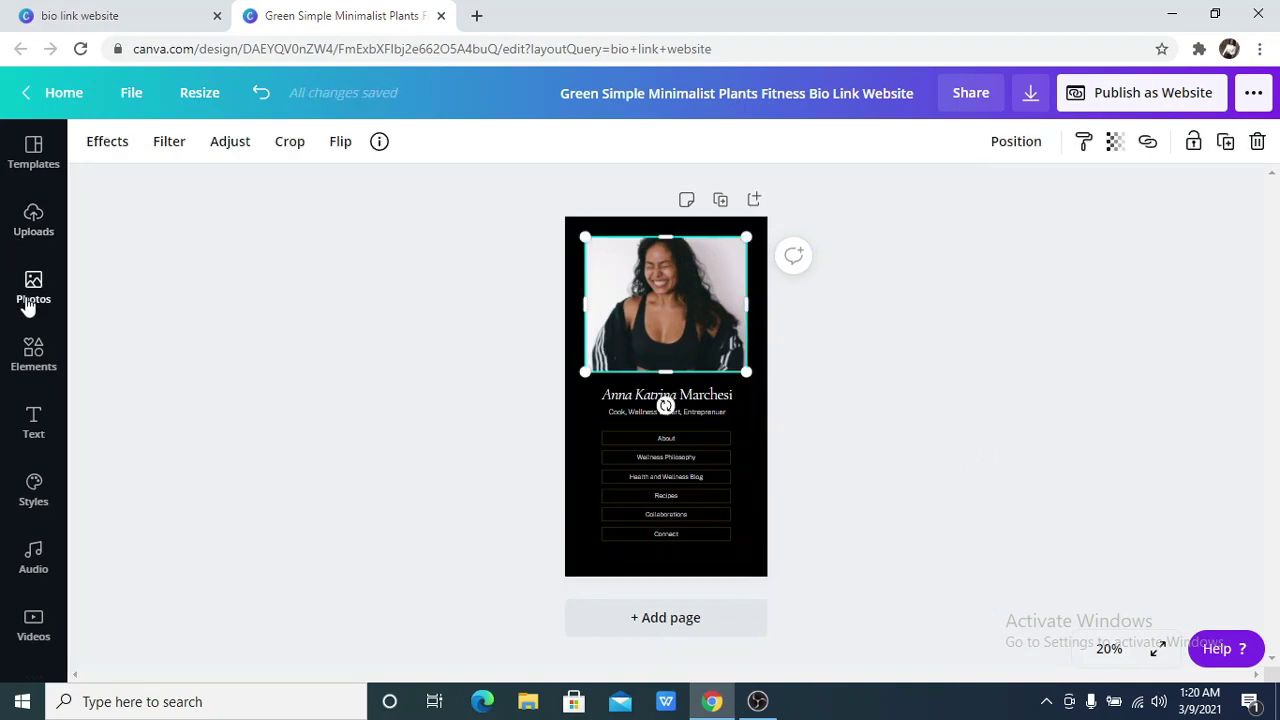
left_click(30, 365)
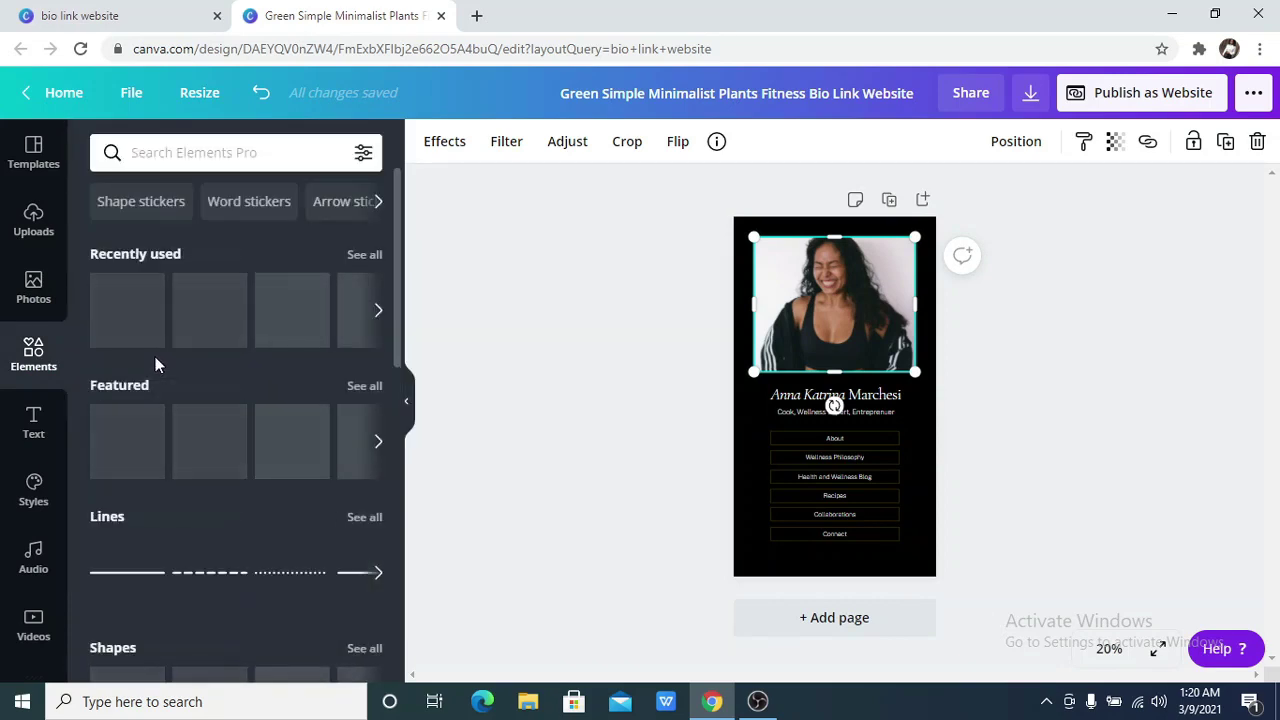
Add the sky-and-green-hills grid and shrink it to the top of the page
scroll(246, 392, "down", 5)
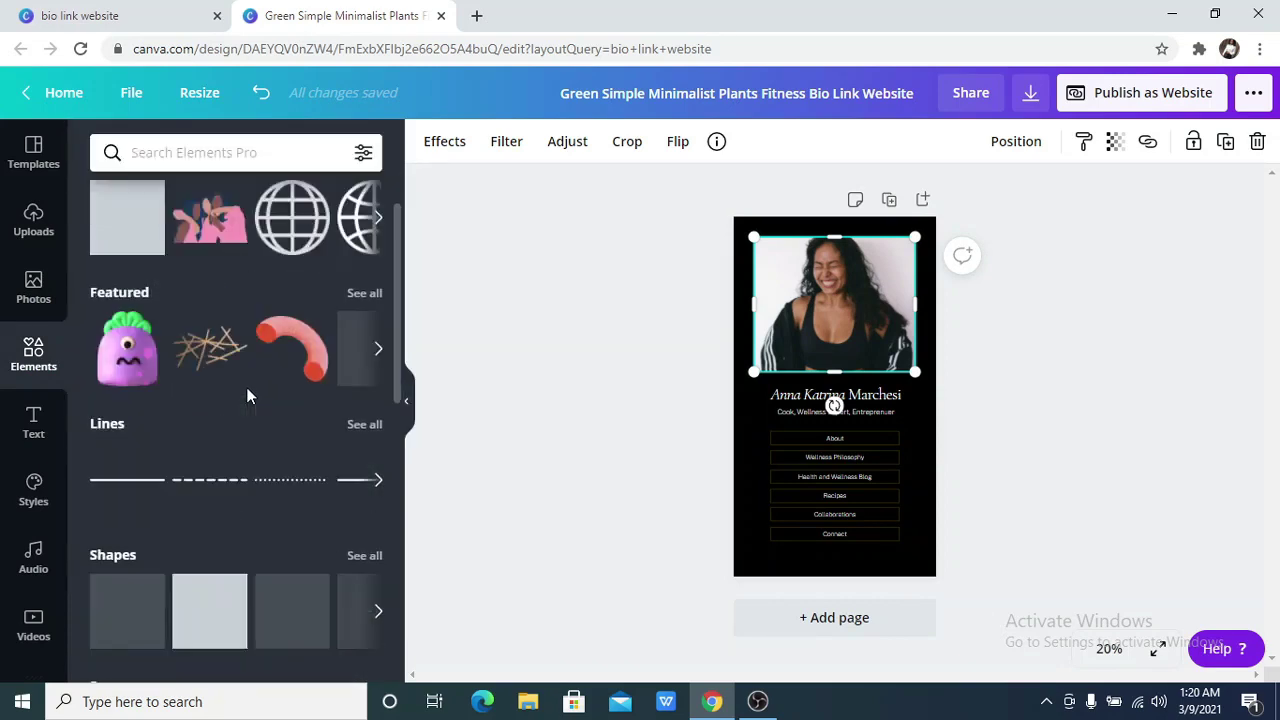
scroll(247, 392, "down", 8)
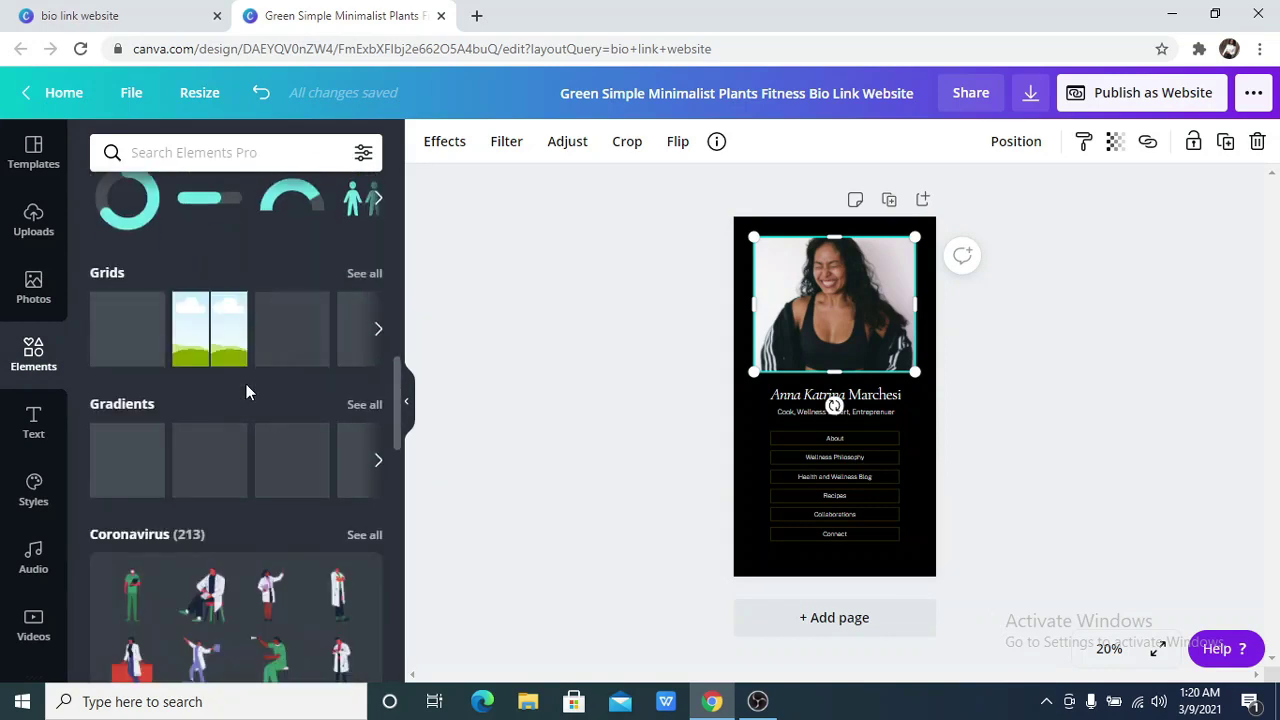
left_click(100, 352)
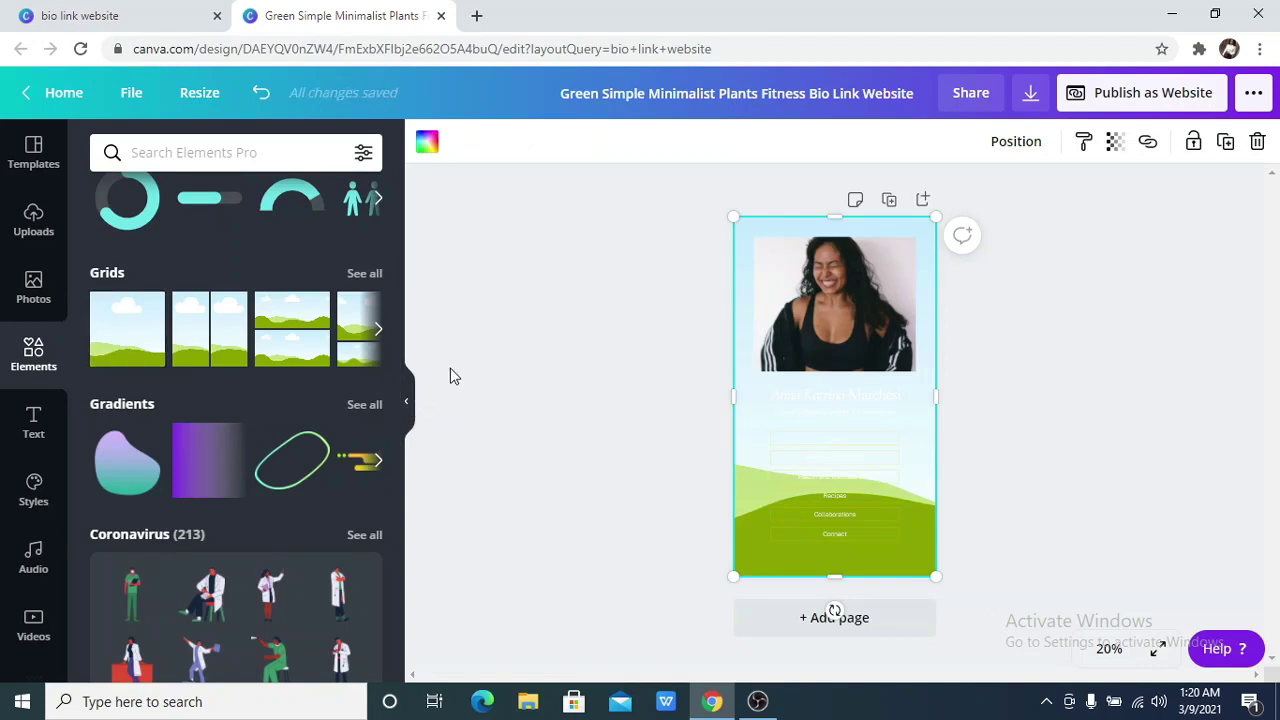
left_click(407, 403)
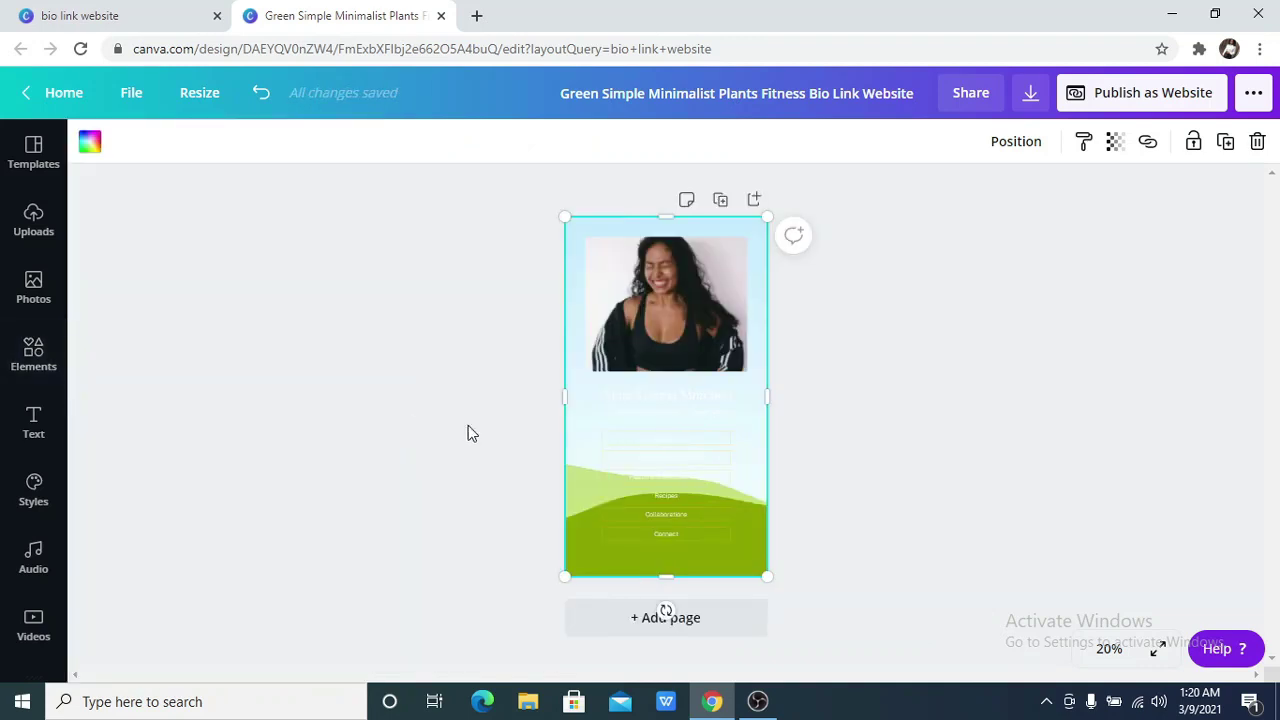
left_click(618, 350)
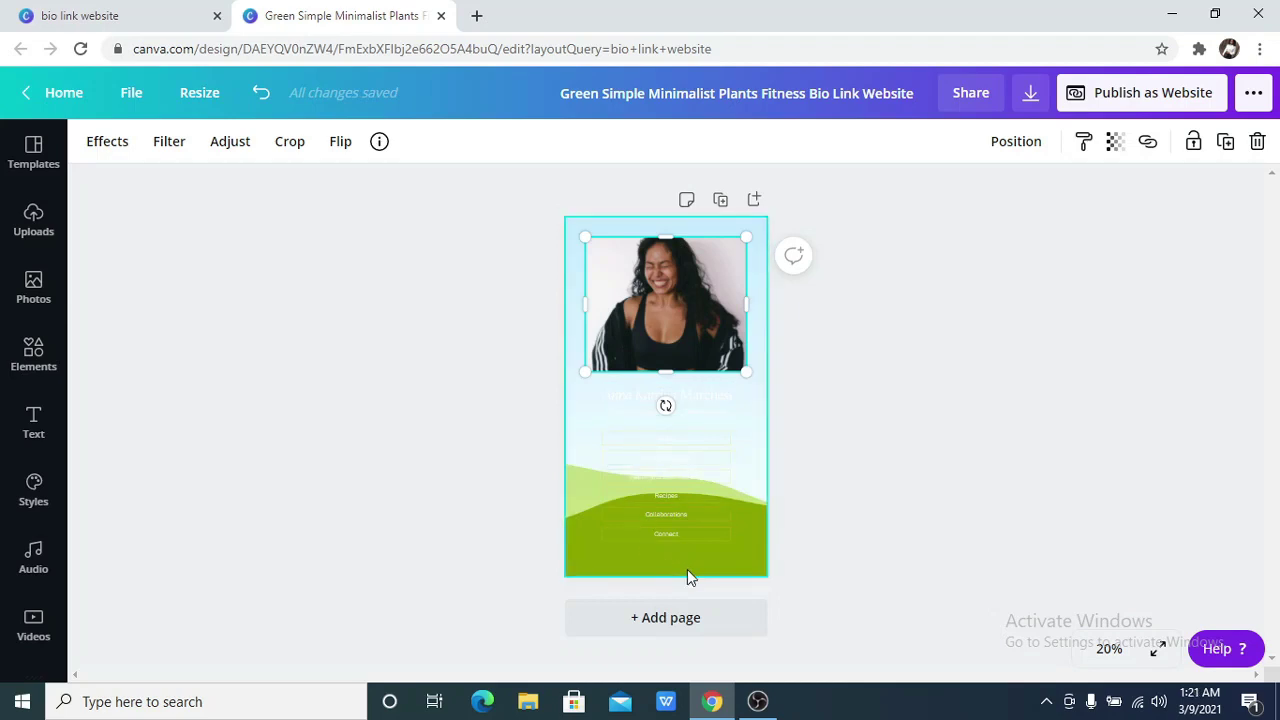
left_click(738, 560)
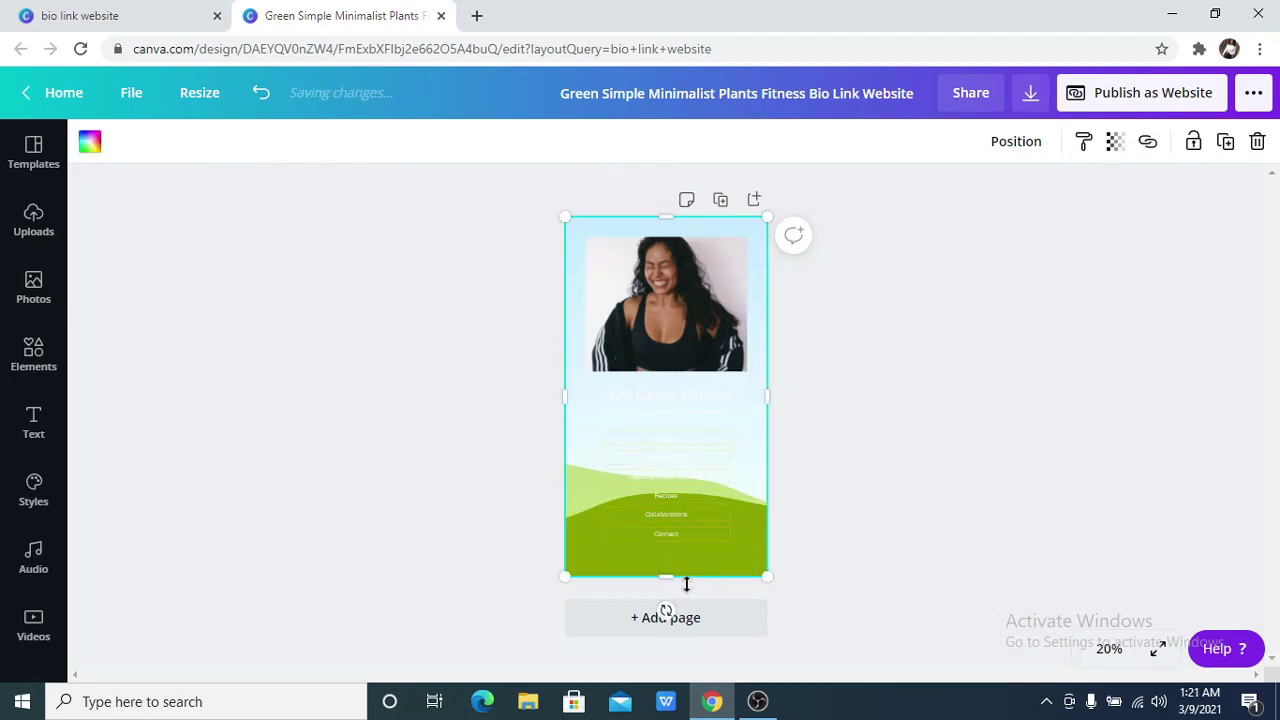
left_click_drag(686, 584, 679, 356)
Delete the headshot photo
left_click(892, 377)
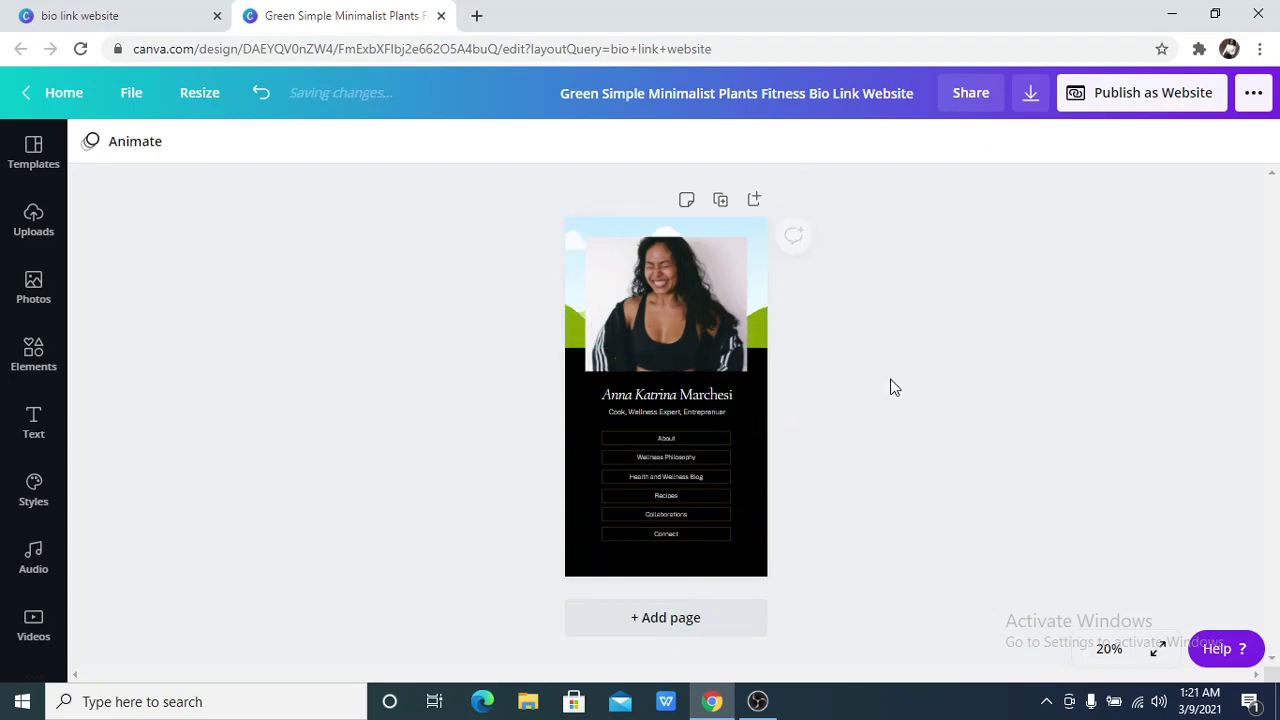
left_click(695, 335)
key("Delete")
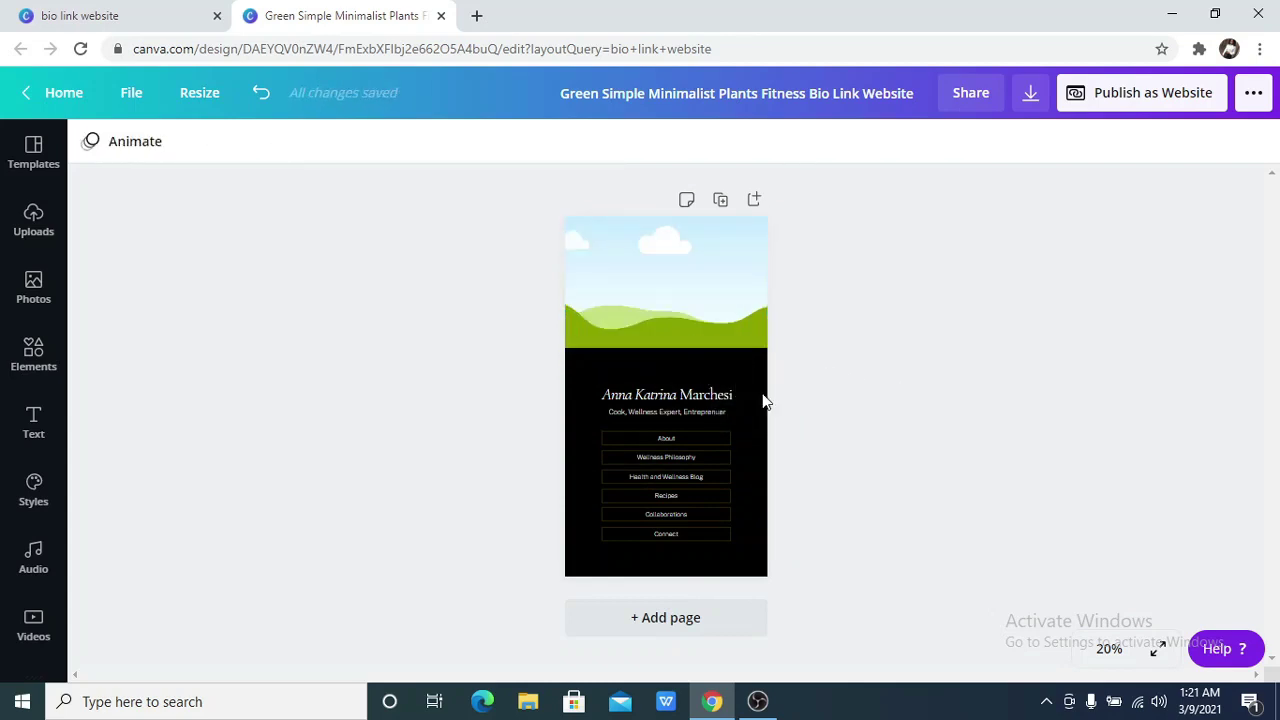
Widen the line, make it yellow and move it to the top of the black section
left_click(581, 441)
left_click(580, 437)
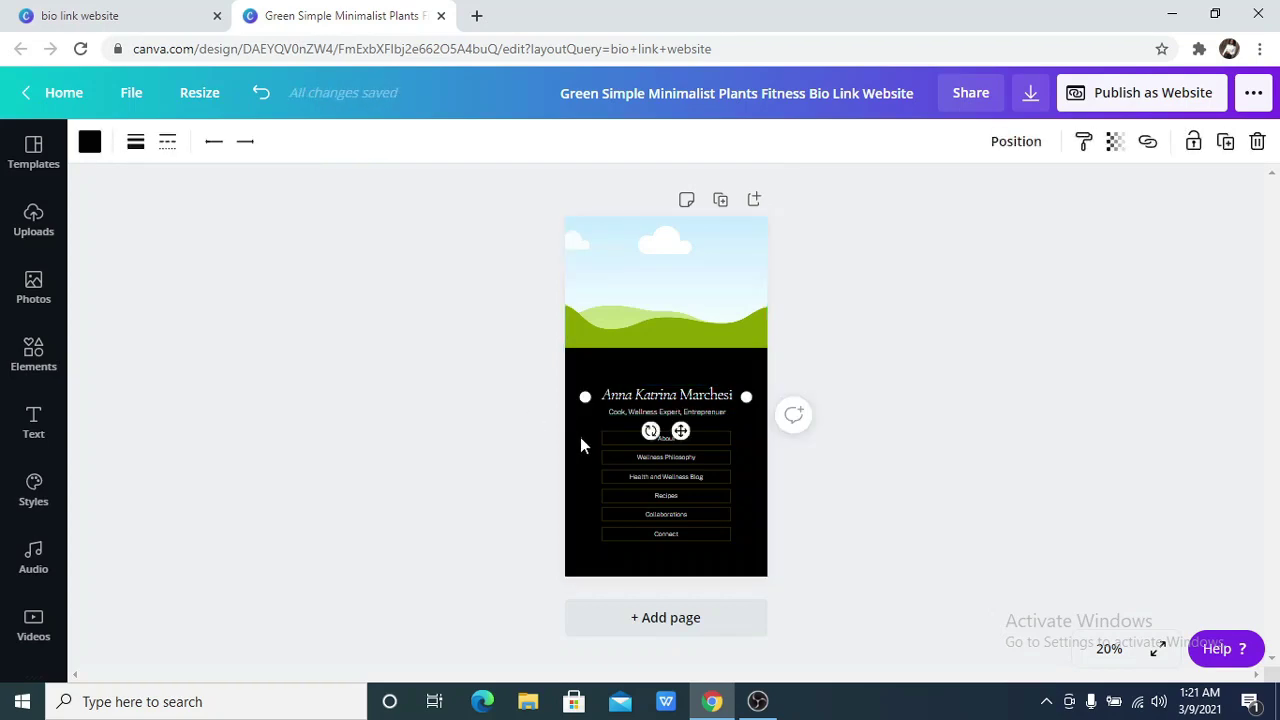
left_click_drag(547, 396, 518, 397)
left_click_drag(746, 396, 791, 397)
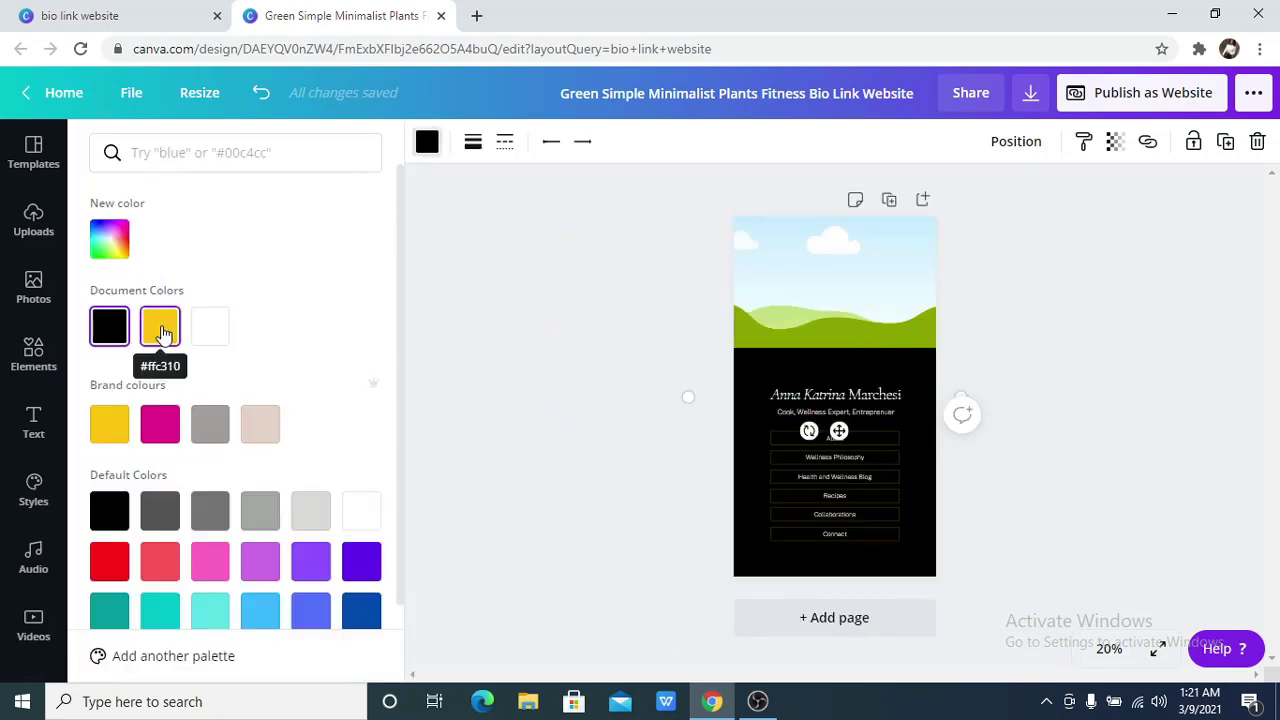
left_click(160, 328)
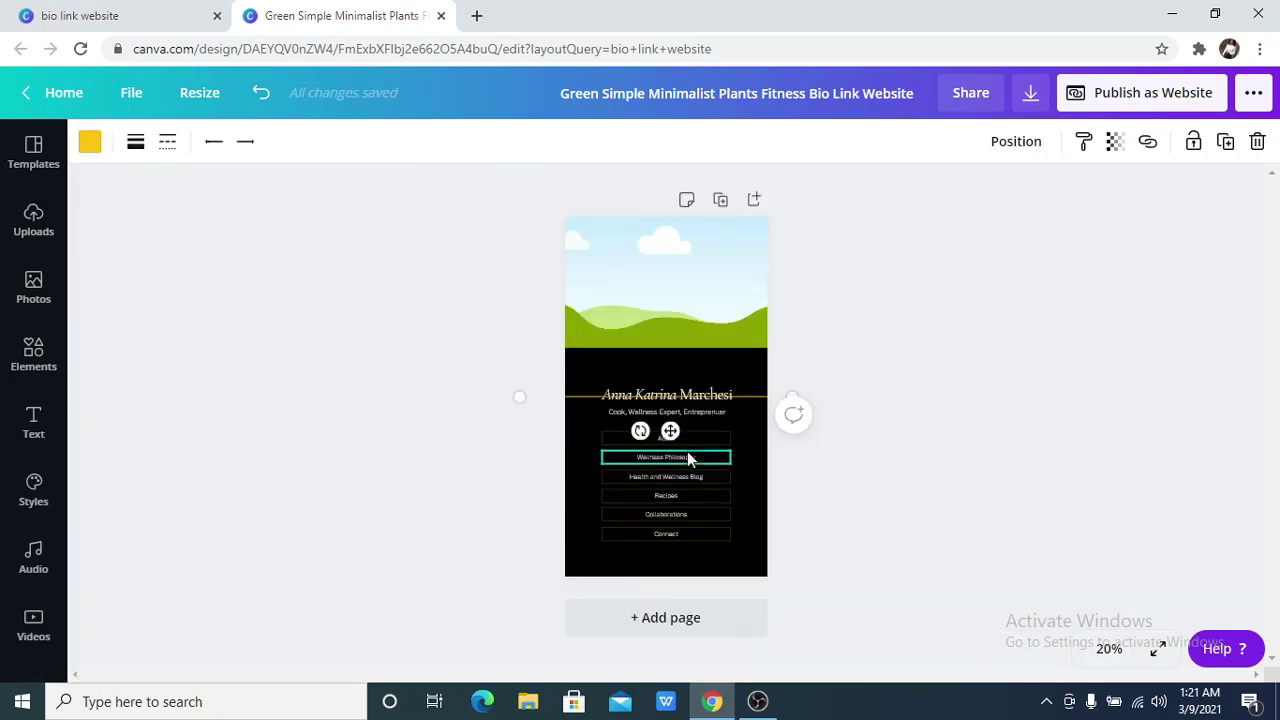
left_click_drag(670, 430, 667, 386)
Thicken the yellow line with the first line style, and move the name and links block up slightly
left_click(133, 144)
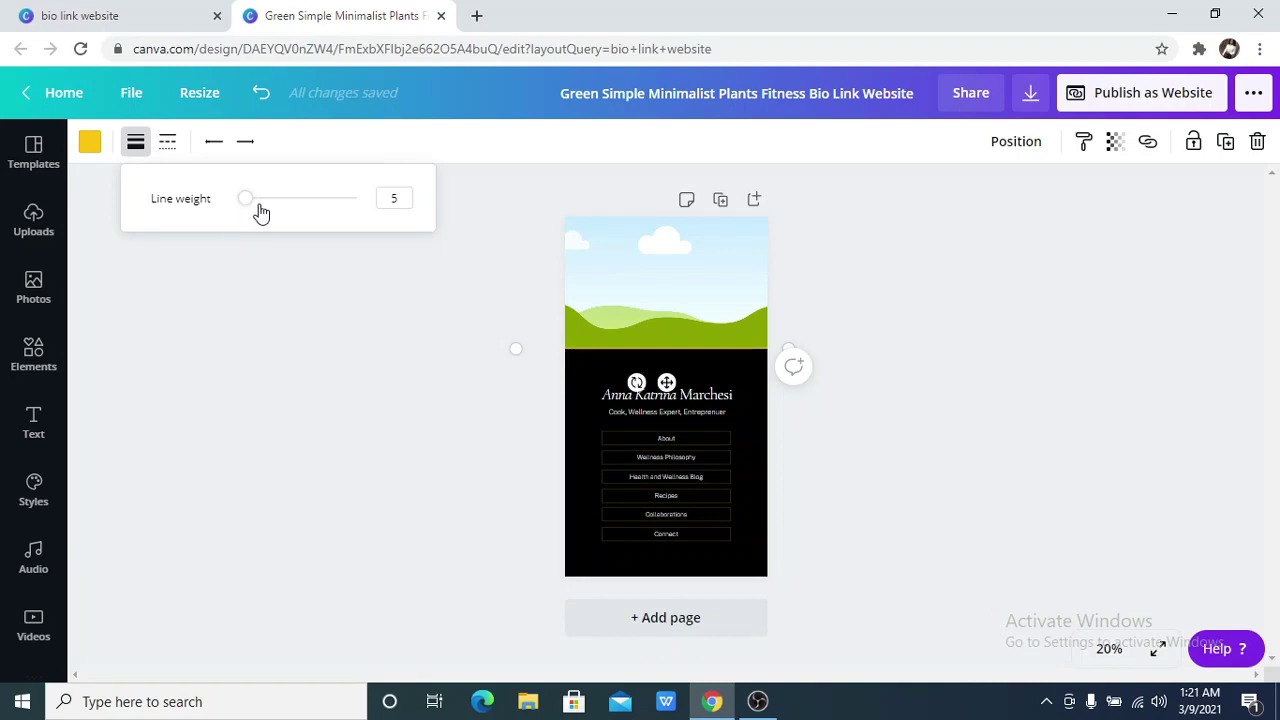
mouse_move(252, 206)
left_mouse_down()
mouse_move(264, 212)
mouse_move(256, 205)
left_mouse_up()
left_click(166, 144)
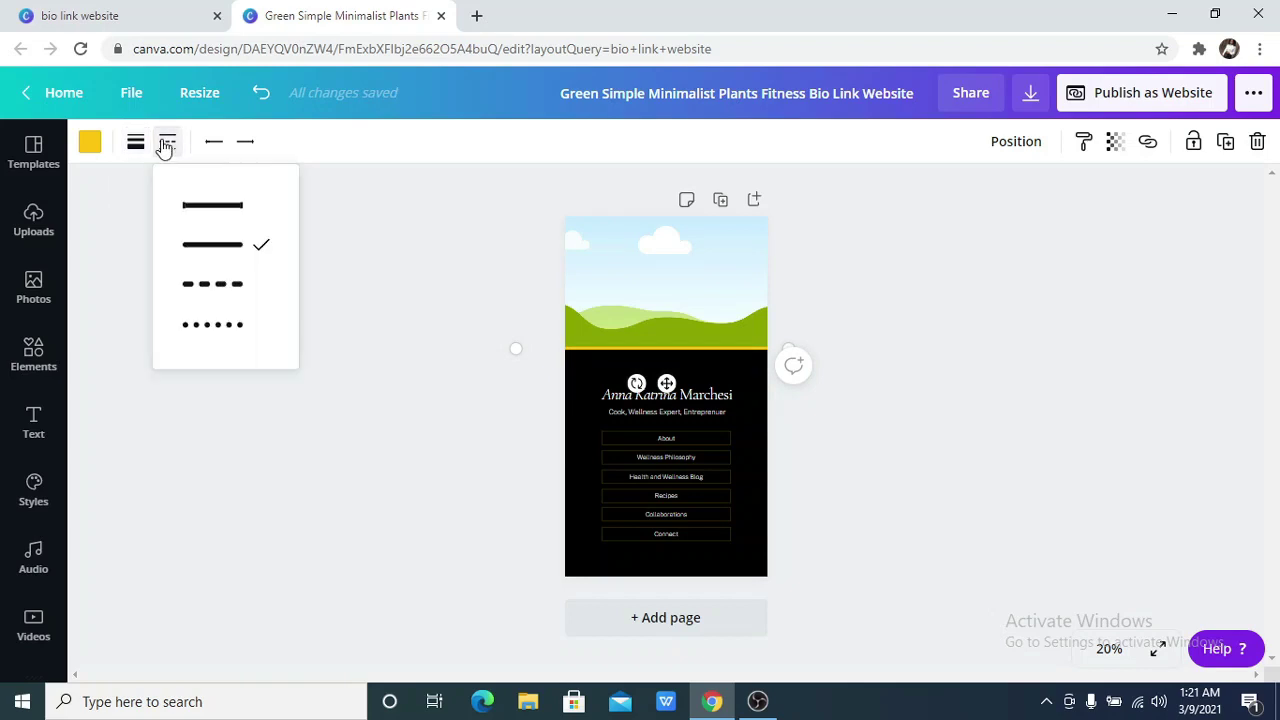
left_click(196, 199)
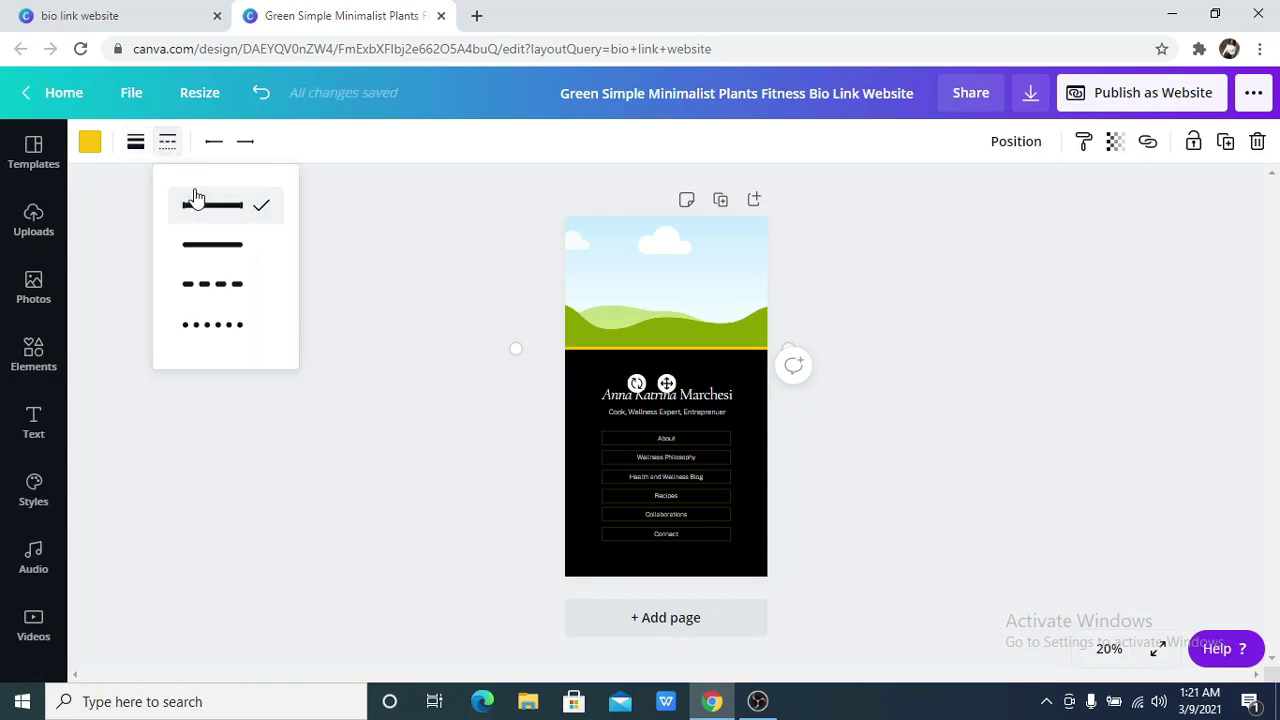
left_click(428, 270)
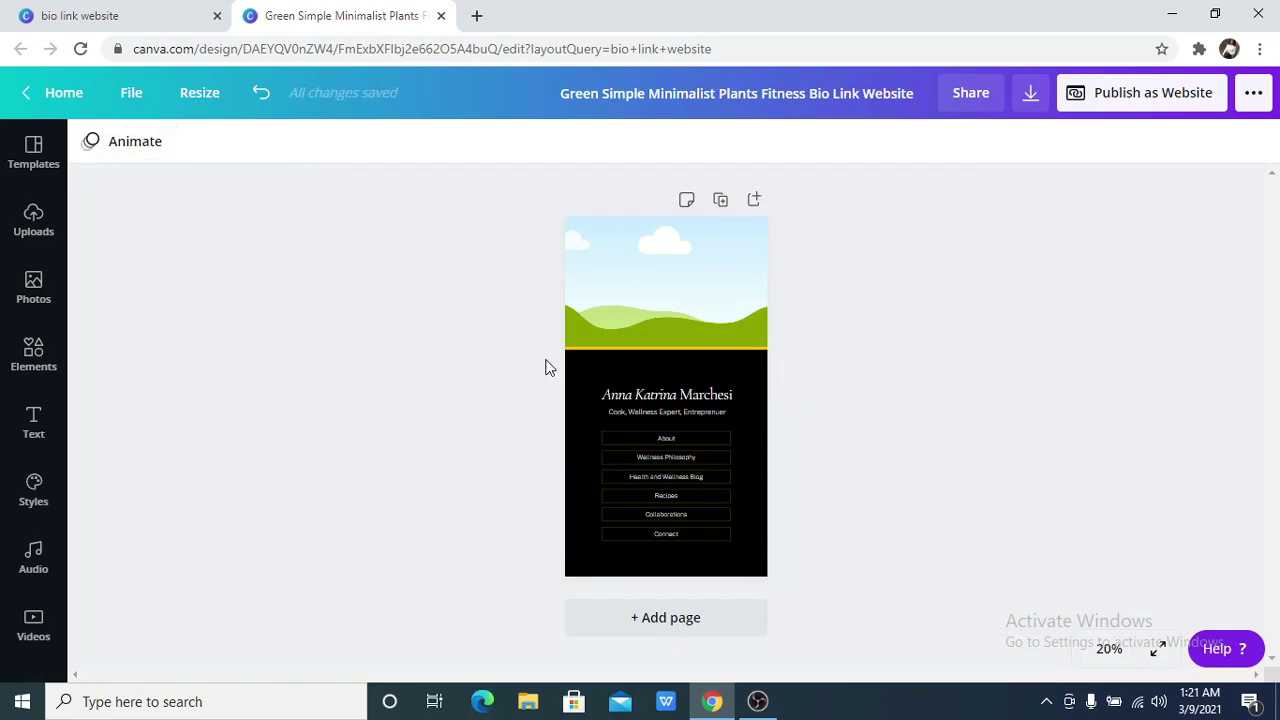
left_click_drag(616, 378, 720, 536)
left_click_drag(679, 495, 680, 478)
Replace the placeholder name heading with the owner's full name
left_click(426, 466)
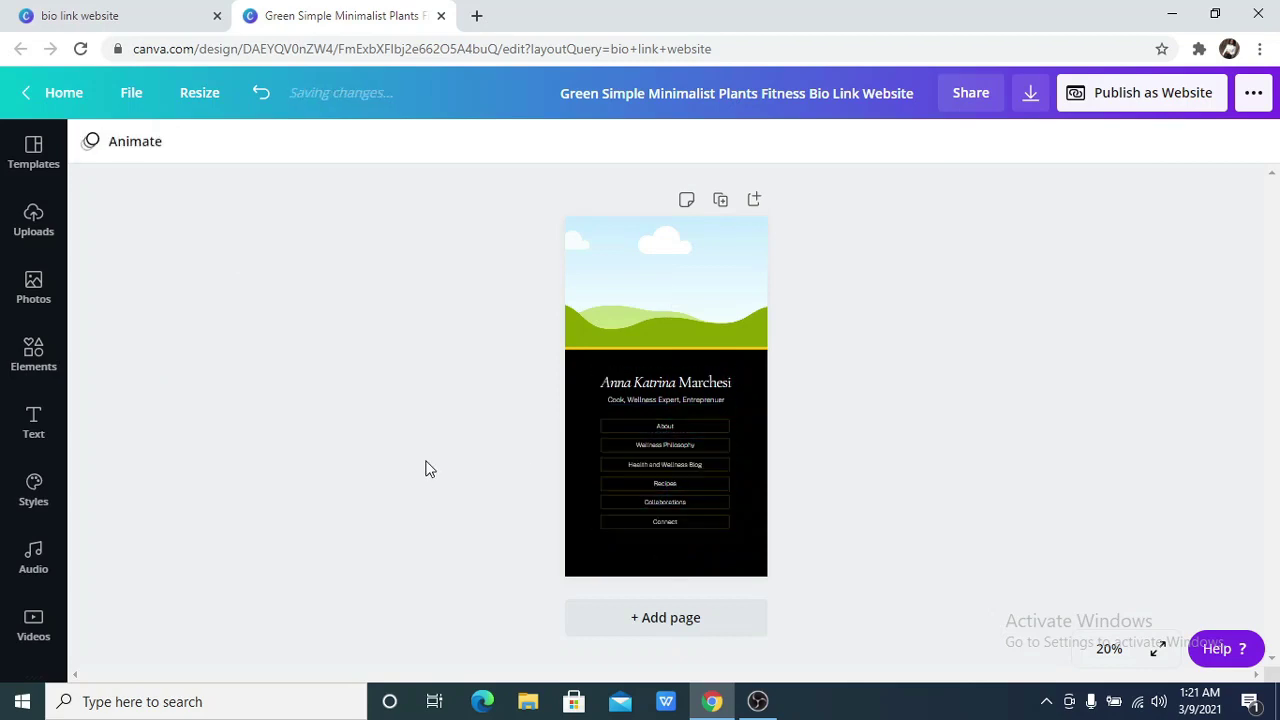
left_click(662, 379)
double_click(662, 381)
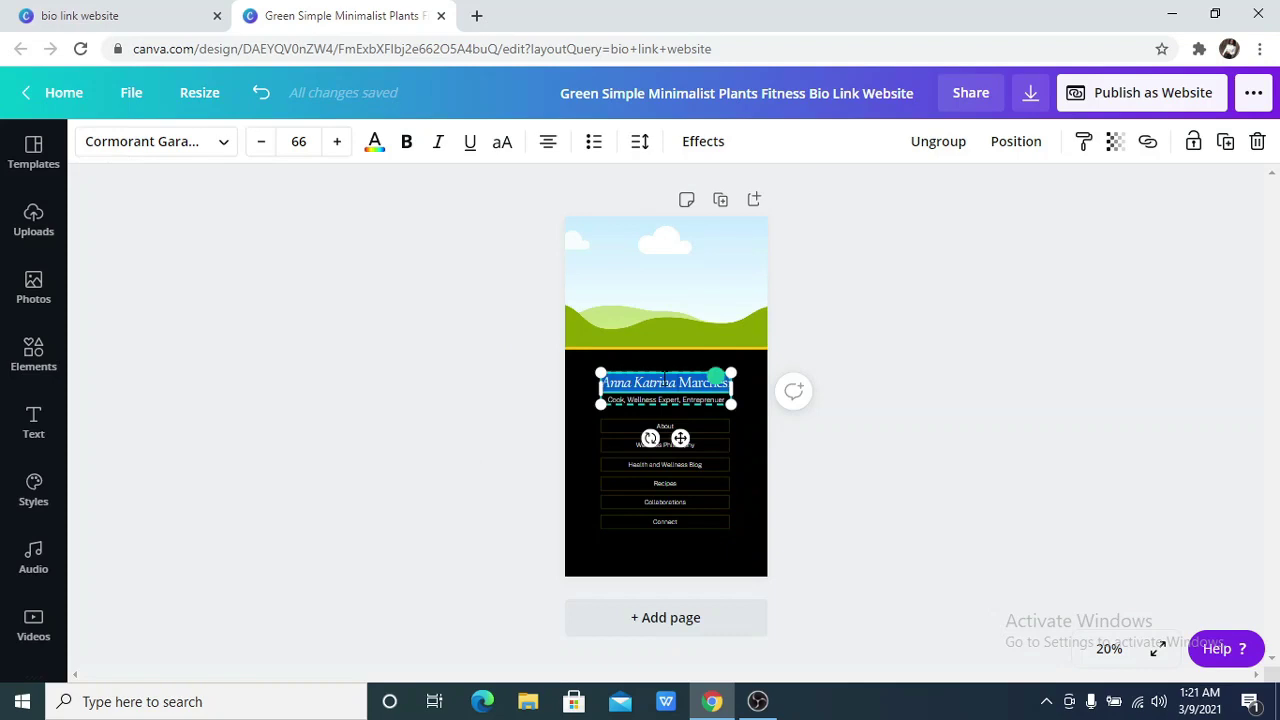
key("BackSpace")
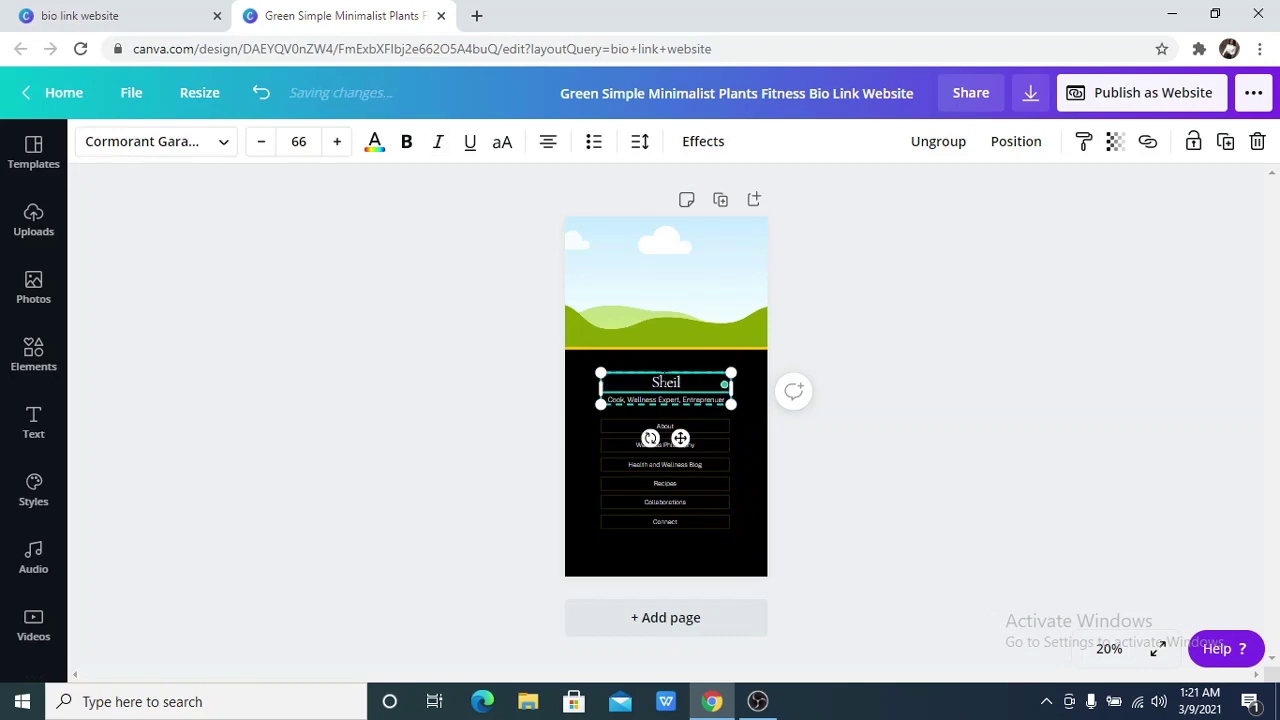
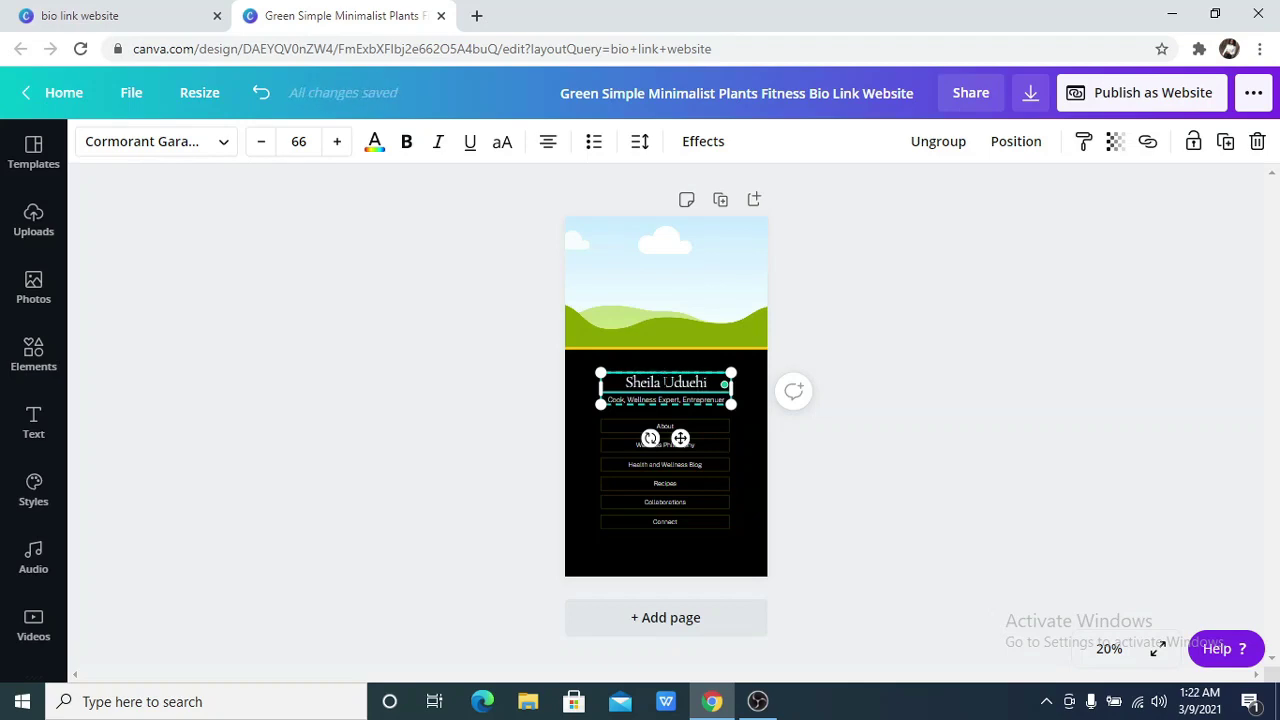
Change the tagline to 'Content designer and Social Media Manager'
left_click(676, 396)
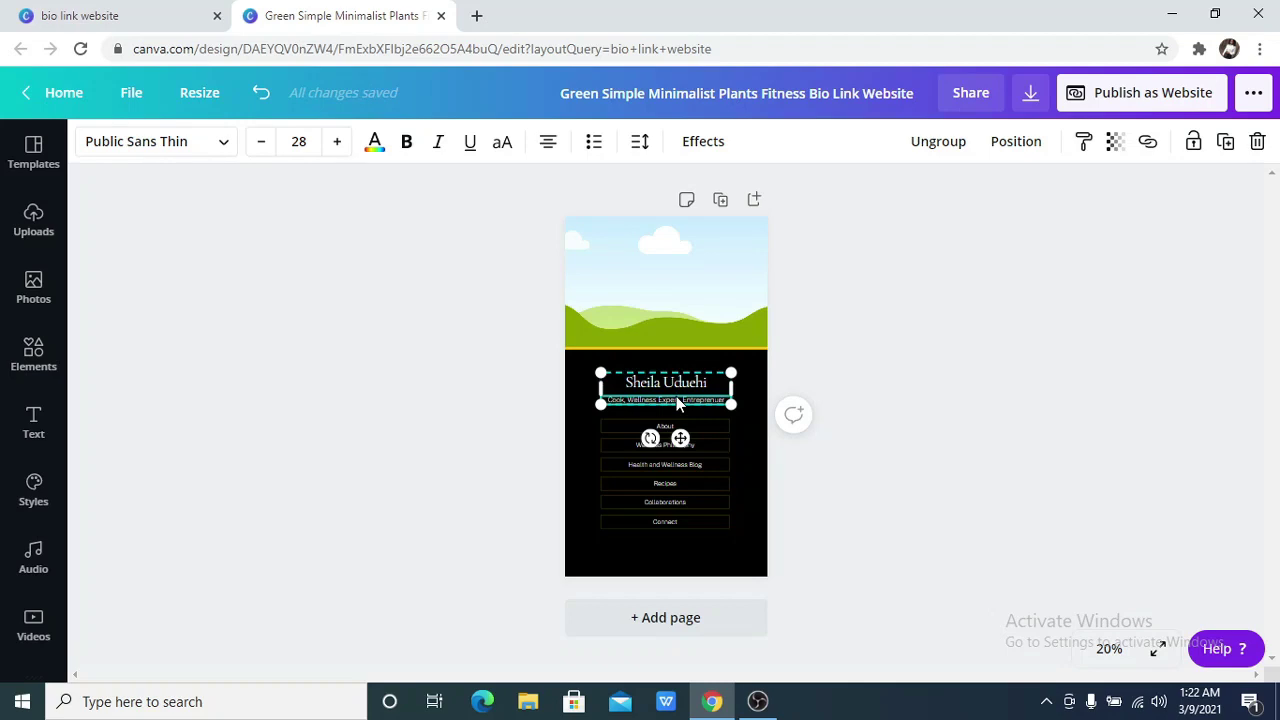
double_click(676, 396)
type("Content designer and social Media Manager")
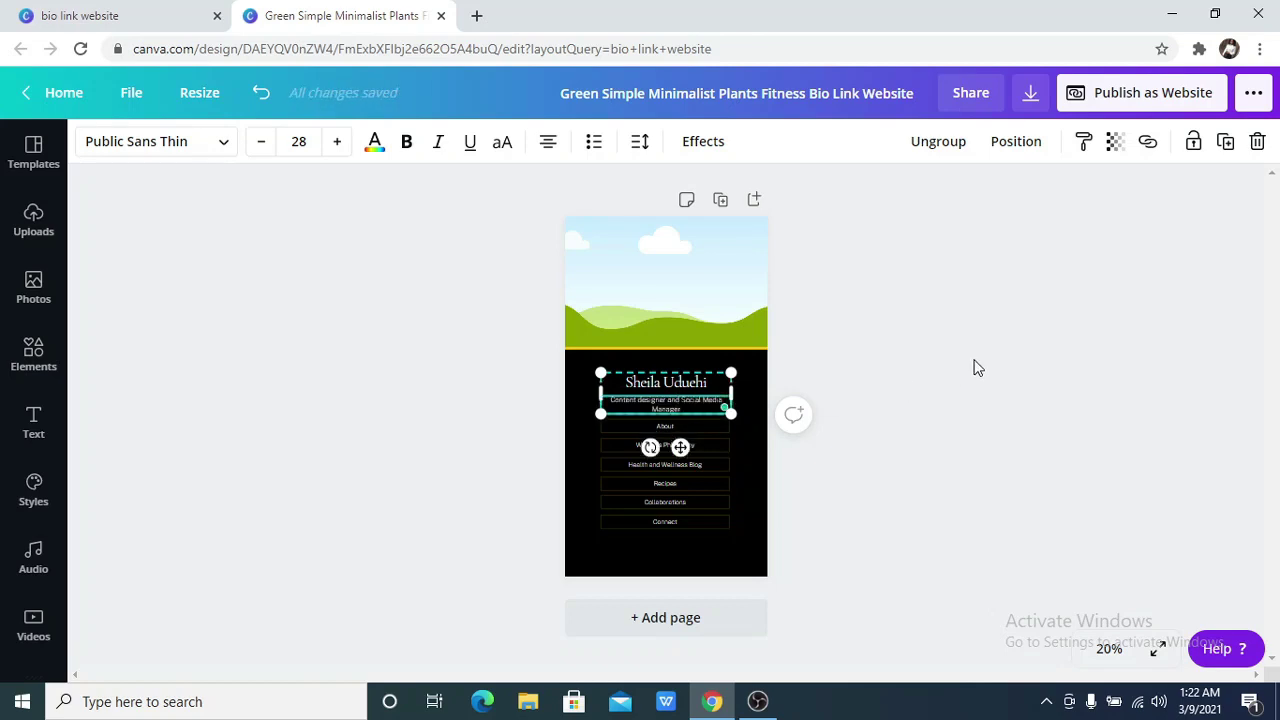
left_click(979, 365)
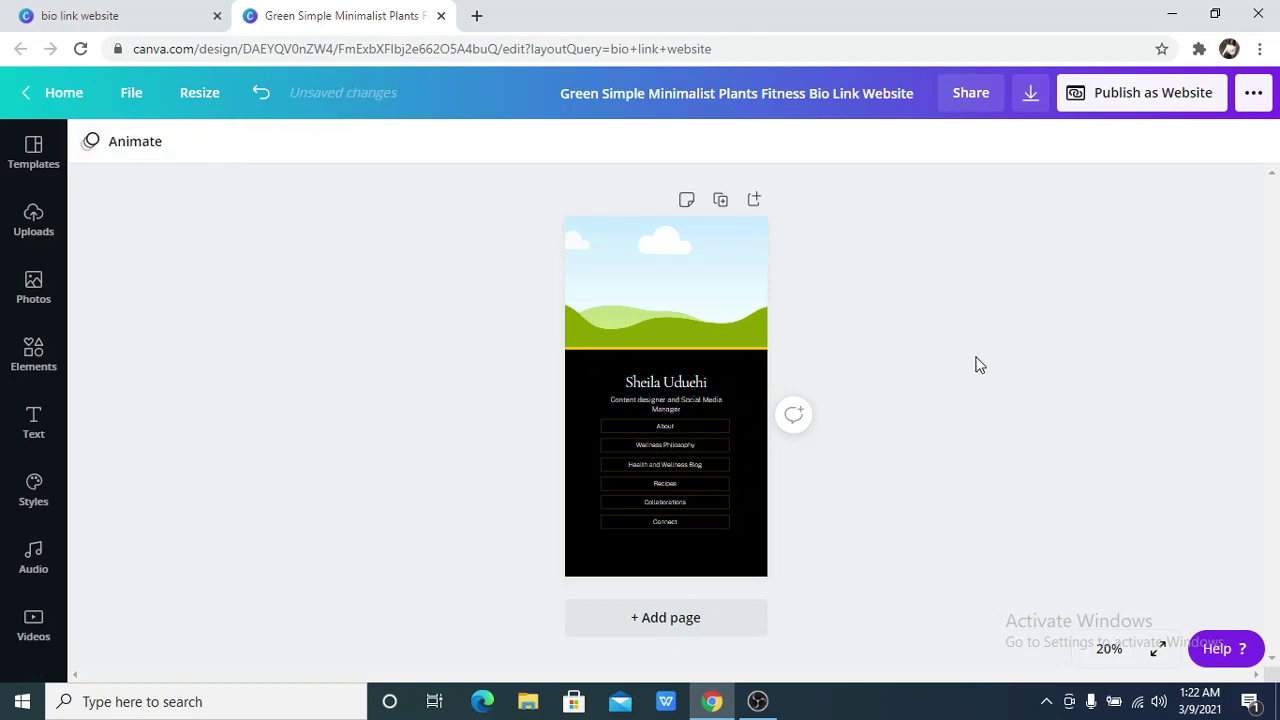
left_click(671, 404)
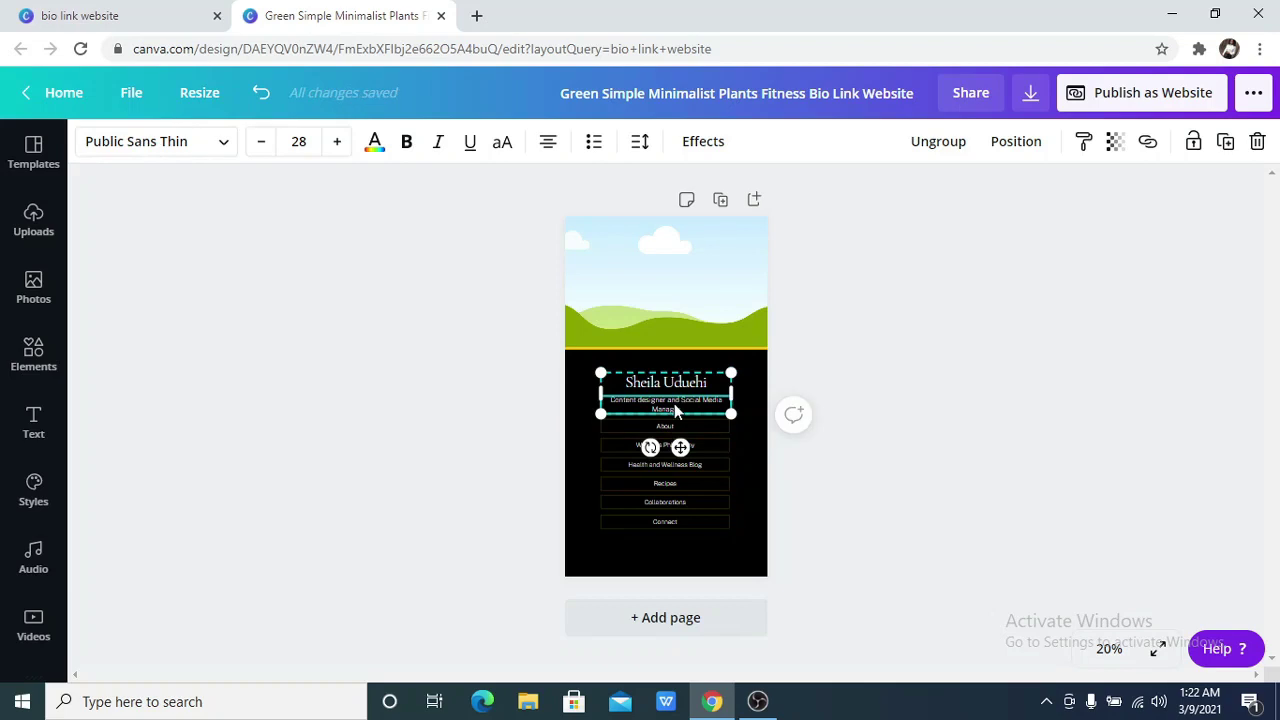
Ungroup the name and tagline, widen and centre the tagline on one line, and capitalise 'Designer'
left_click(908, 155)
left_click(925, 352)
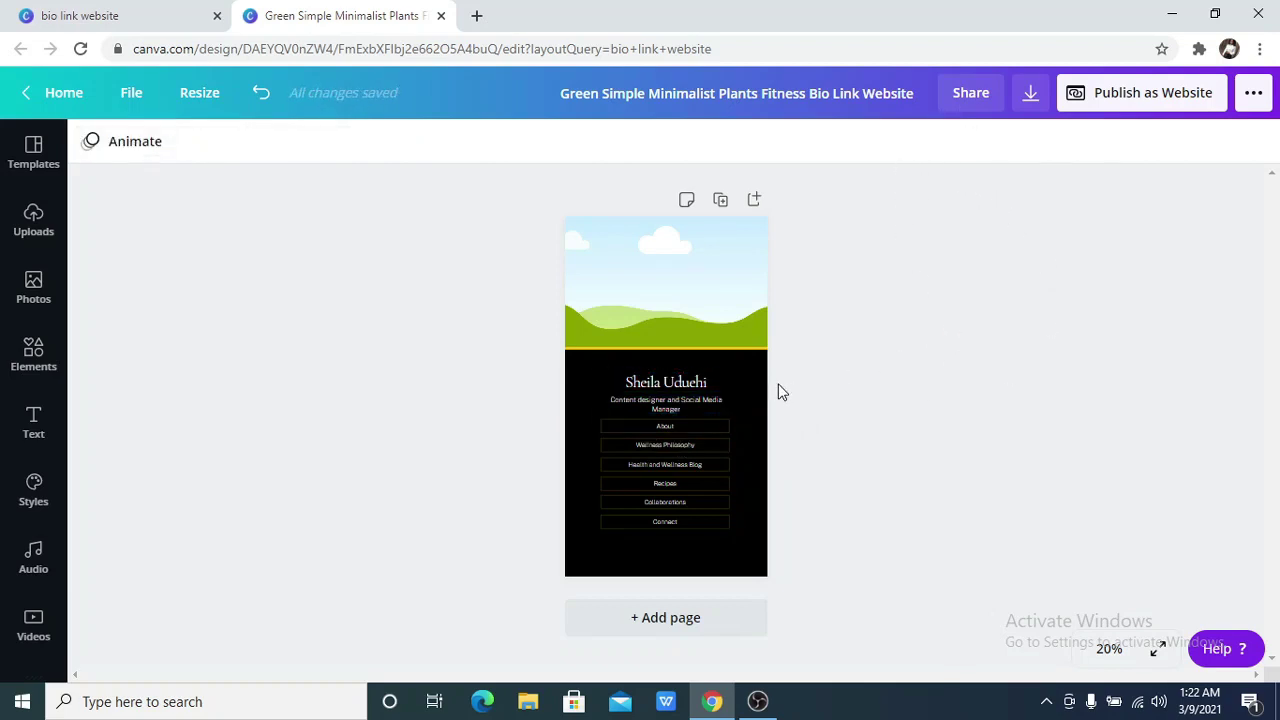
left_click(710, 408)
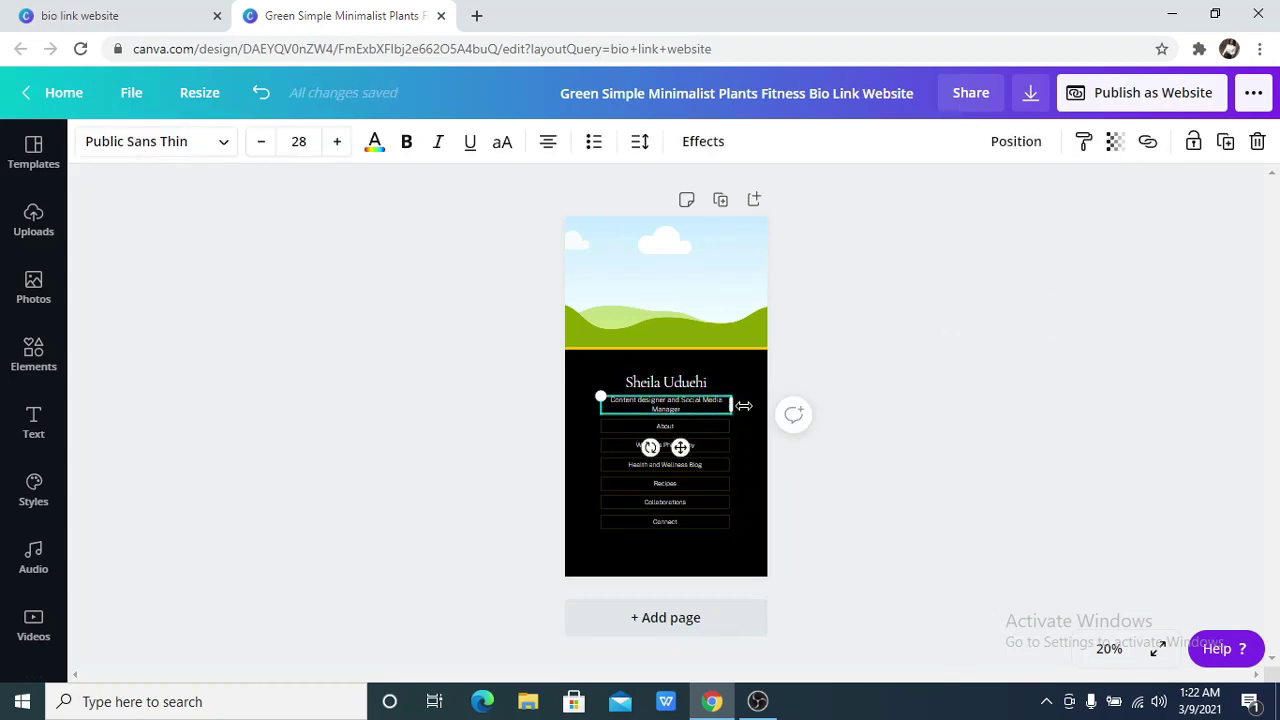
left_click_drag(745, 405, 748, 403)
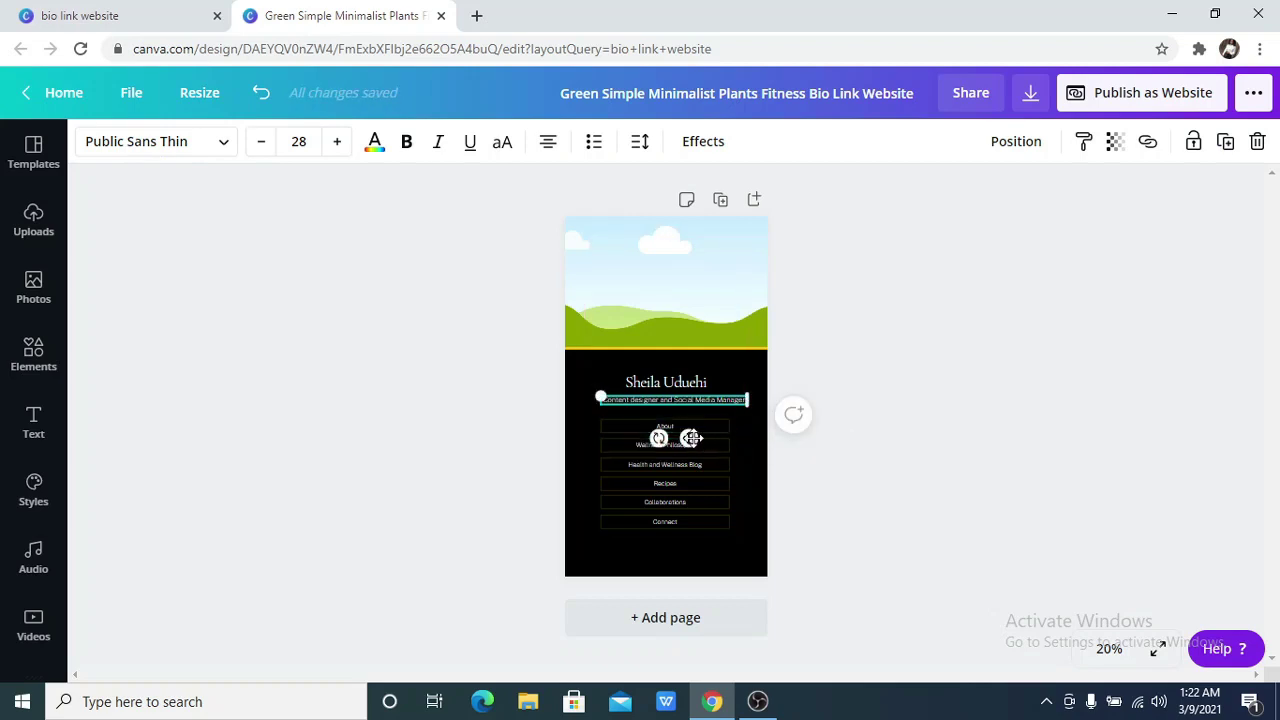
mouse_move(690, 438)
left_mouse_down()
mouse_move(668, 440)
mouse_move(686, 441)
left_mouse_up()
key("Up")
key("Up")
key("Up")
key("Up")
key("Up")
key("Up")
key("Up")
key("Up")
key("Up")
key("Up")
key("Up")
key("Up")
key("Up")
key("Up")
key("Up")
key("Up")
key("Up")
key("Up")
key("Up")
key("Up")
key("Up")
key("Up")
key("Up")
key("Up")
key("Up")
key("Up")
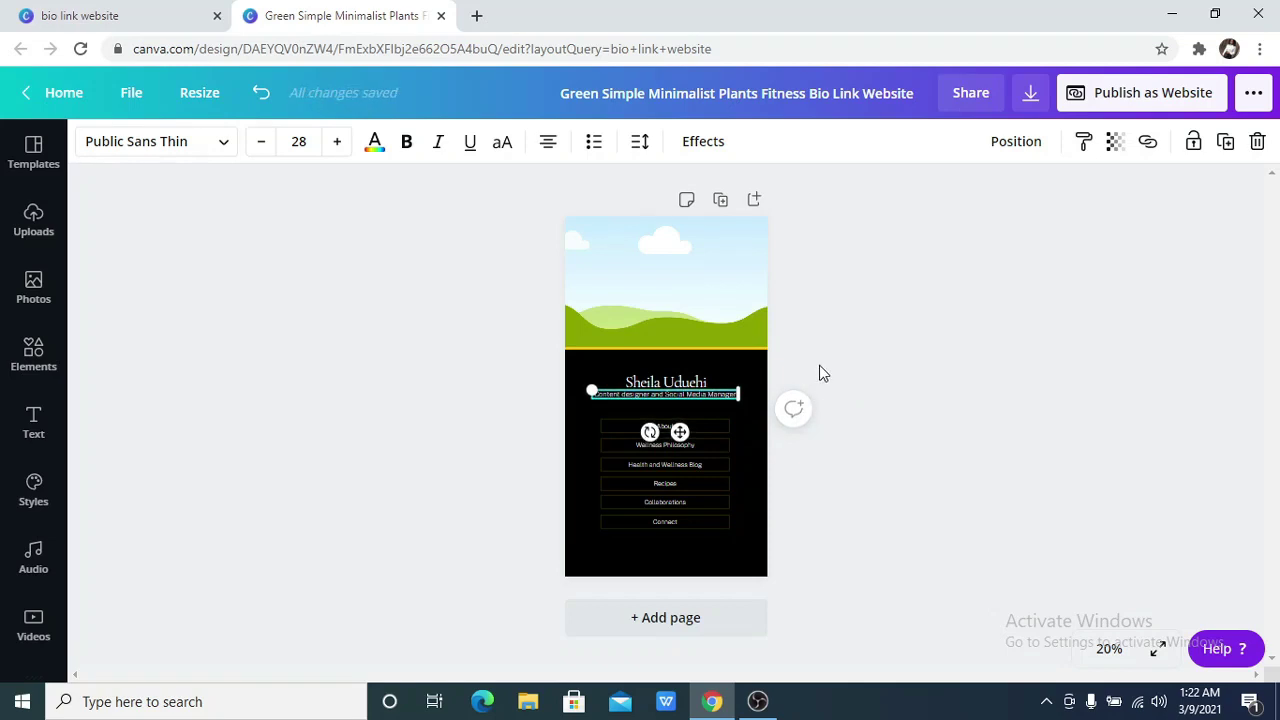
left_click(818, 371)
left_click(674, 392)
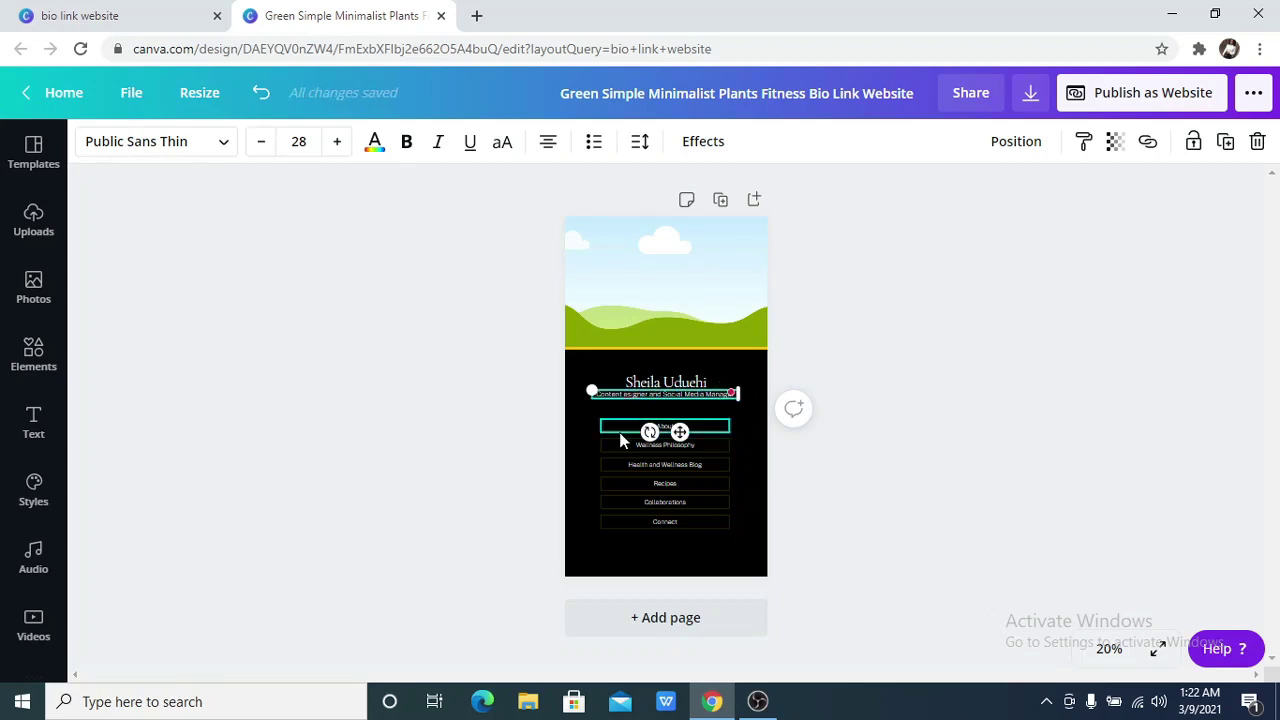
type("D")
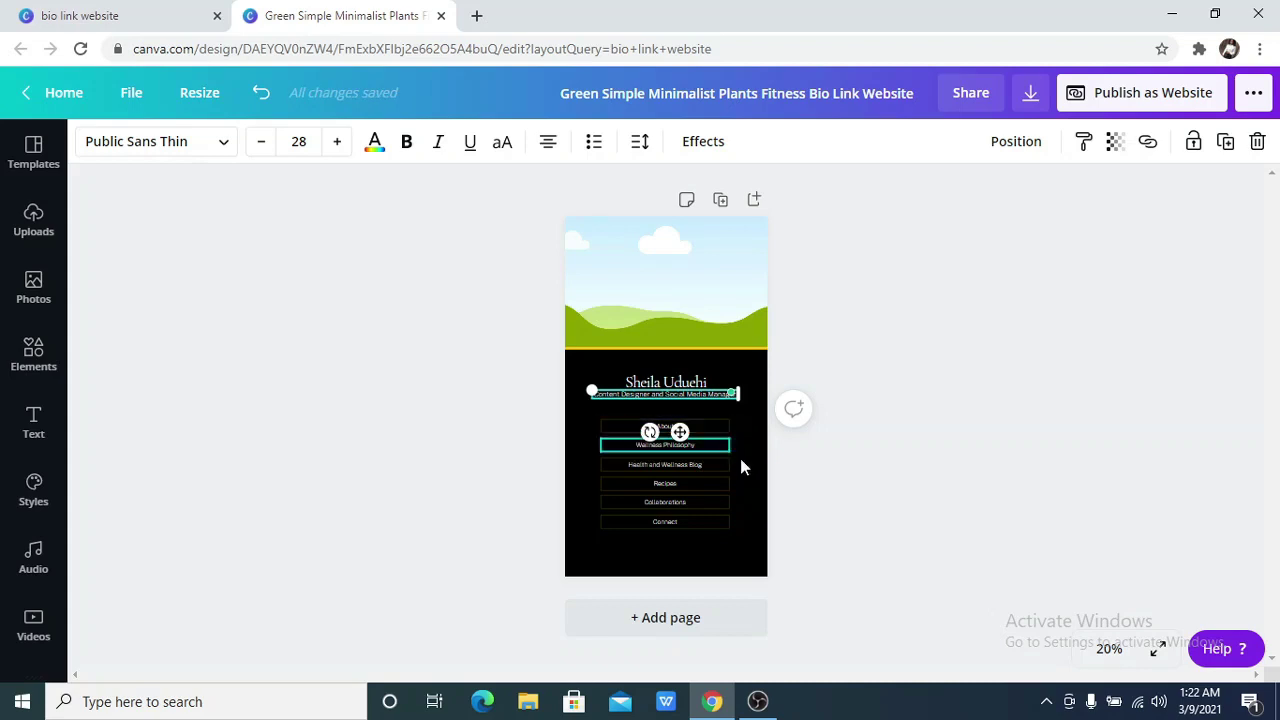
Select the Wellness Philosophy button text and zoom the page to 50%
left_click(790, 452)
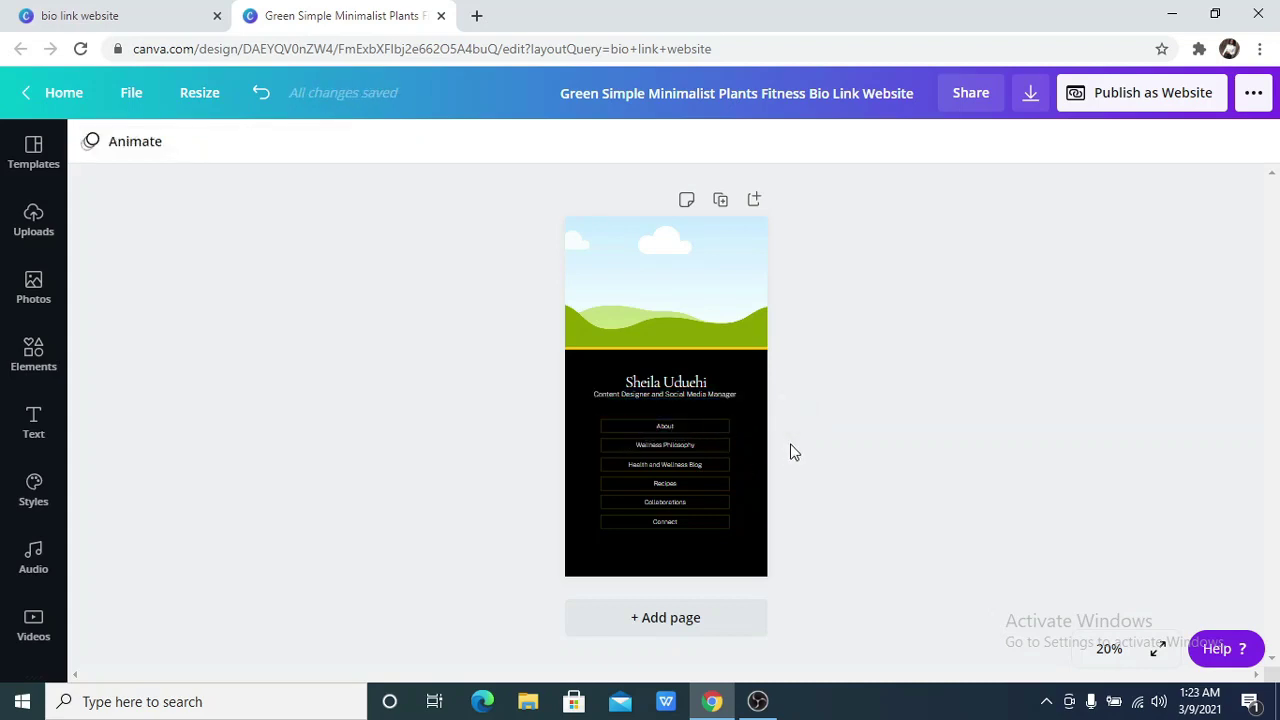
left_click(675, 424)
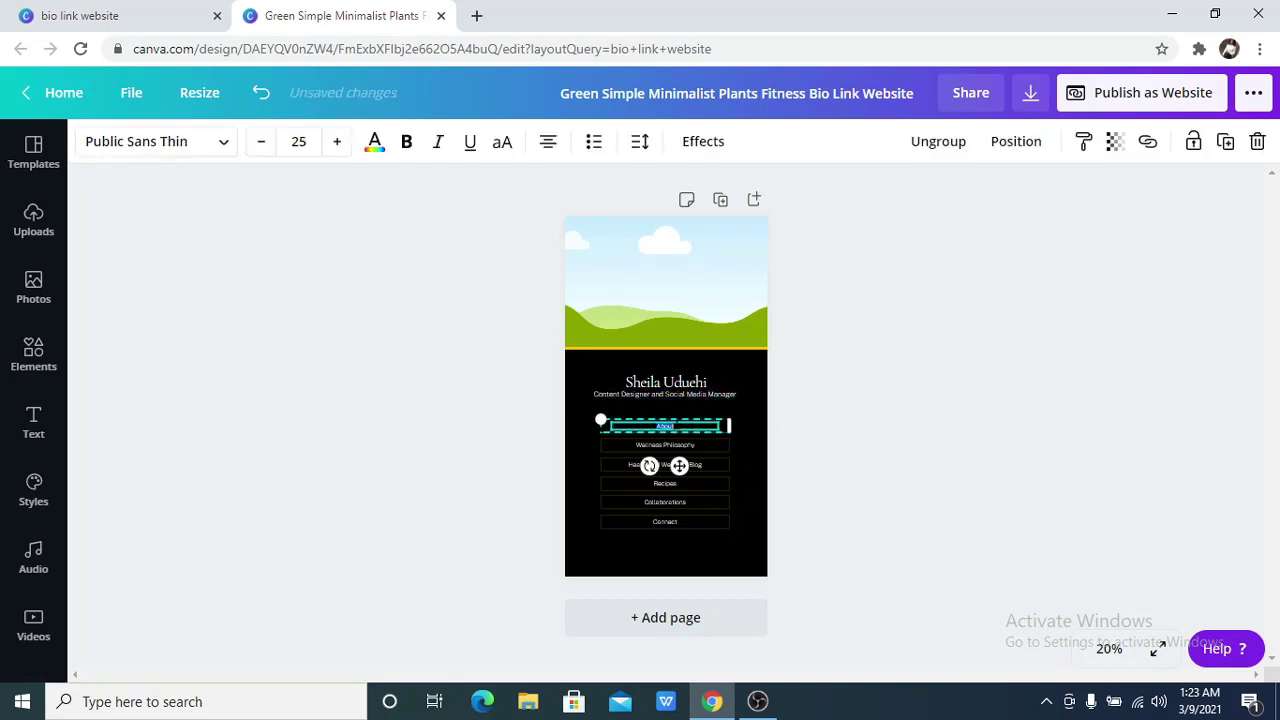
left_click(829, 364)
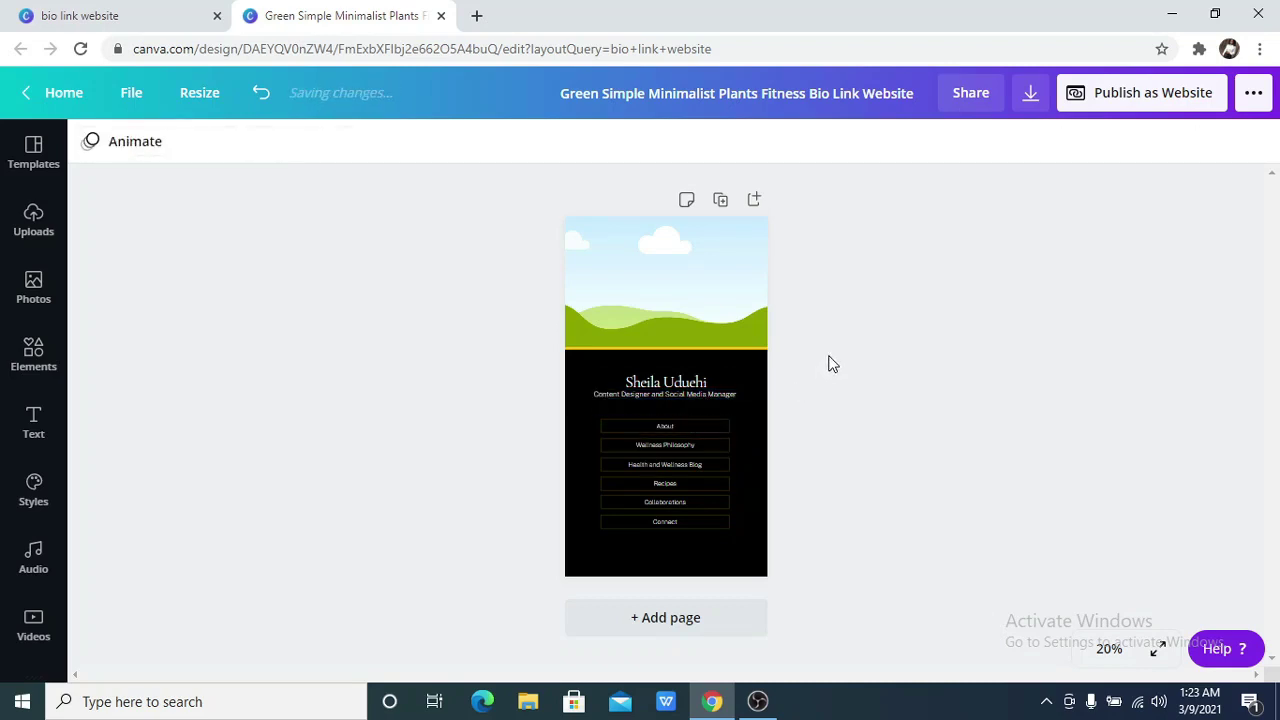
left_click(708, 432)
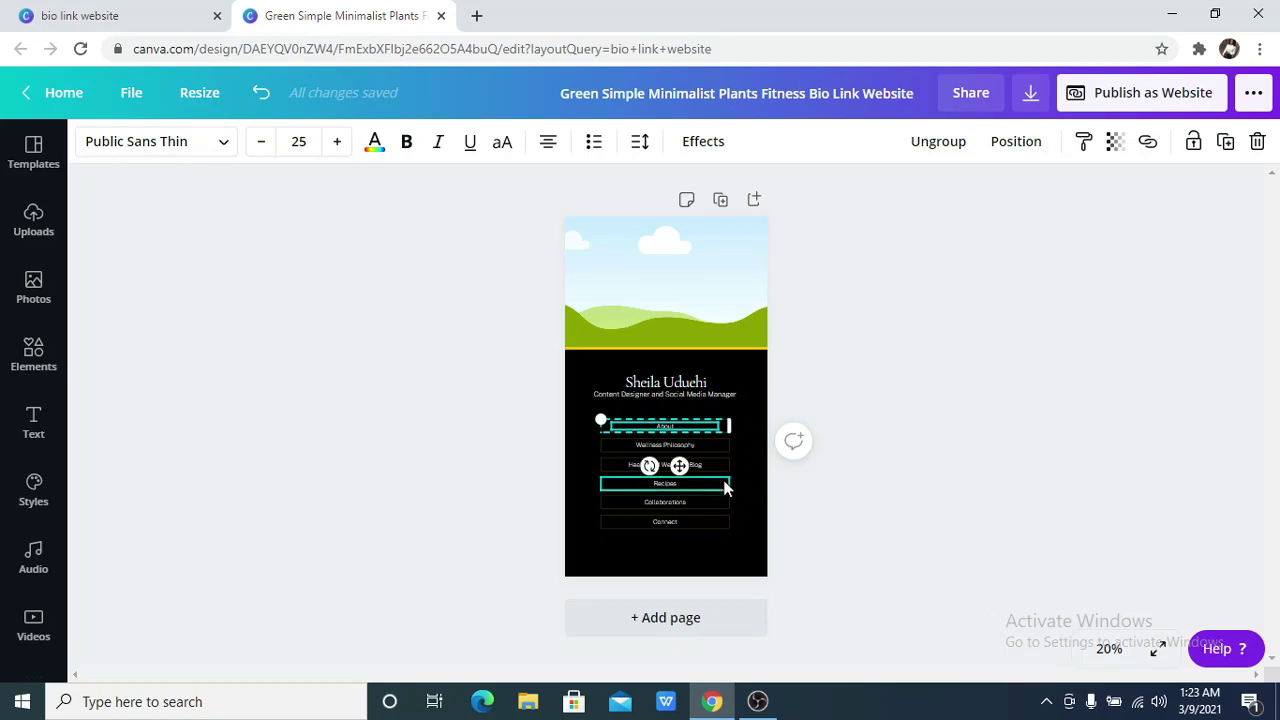
left_click(805, 522)
double_click(698, 446)
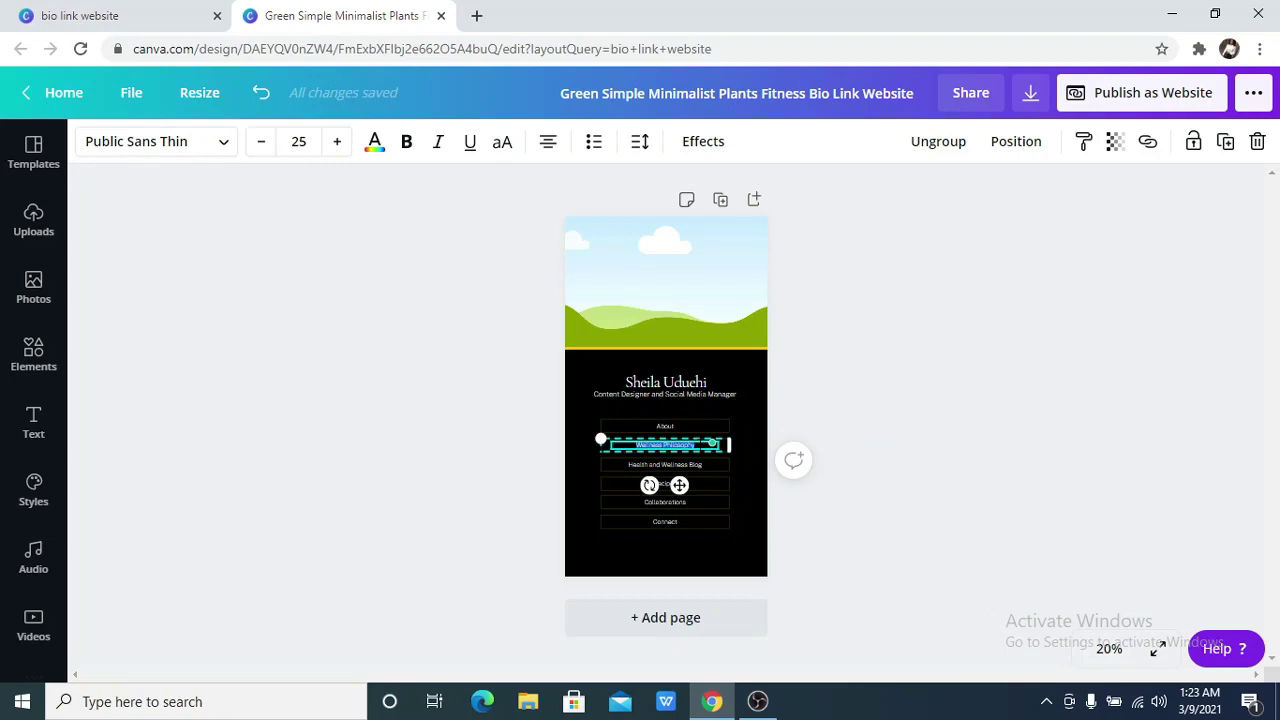
left_click(1108, 650)
left_click(1087, 432)
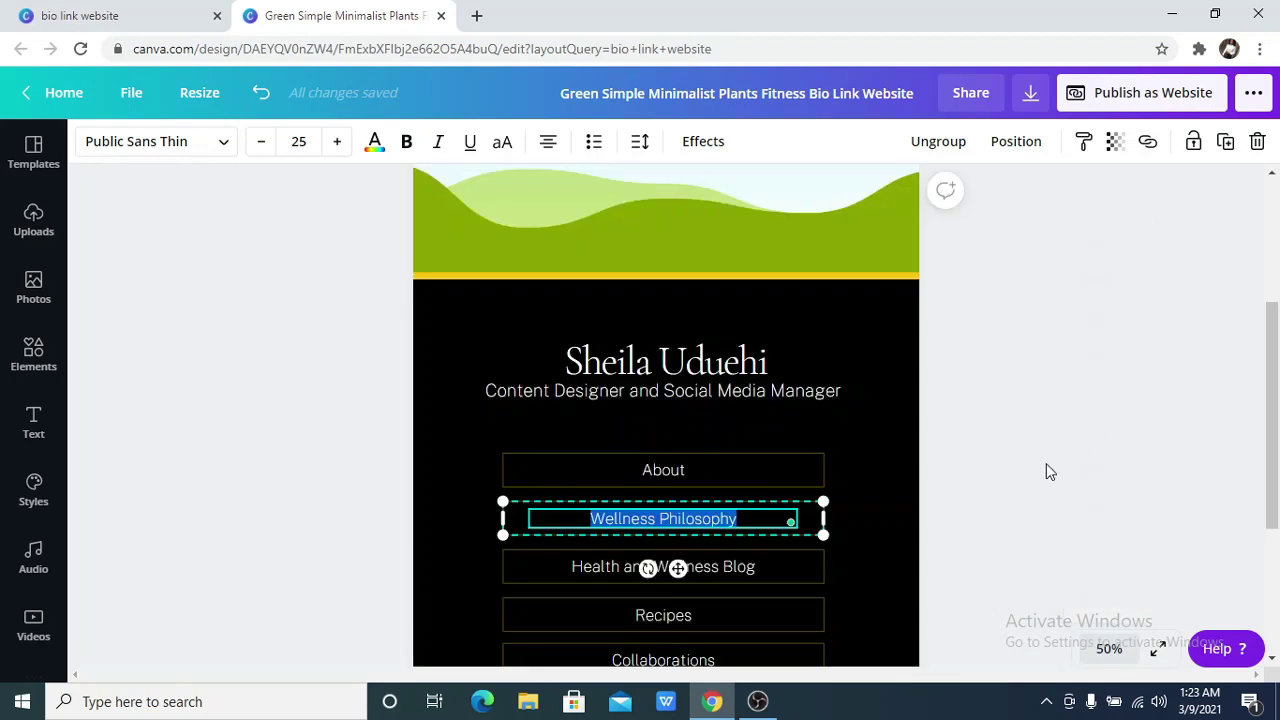
scroll(1040, 463, "down", 2)
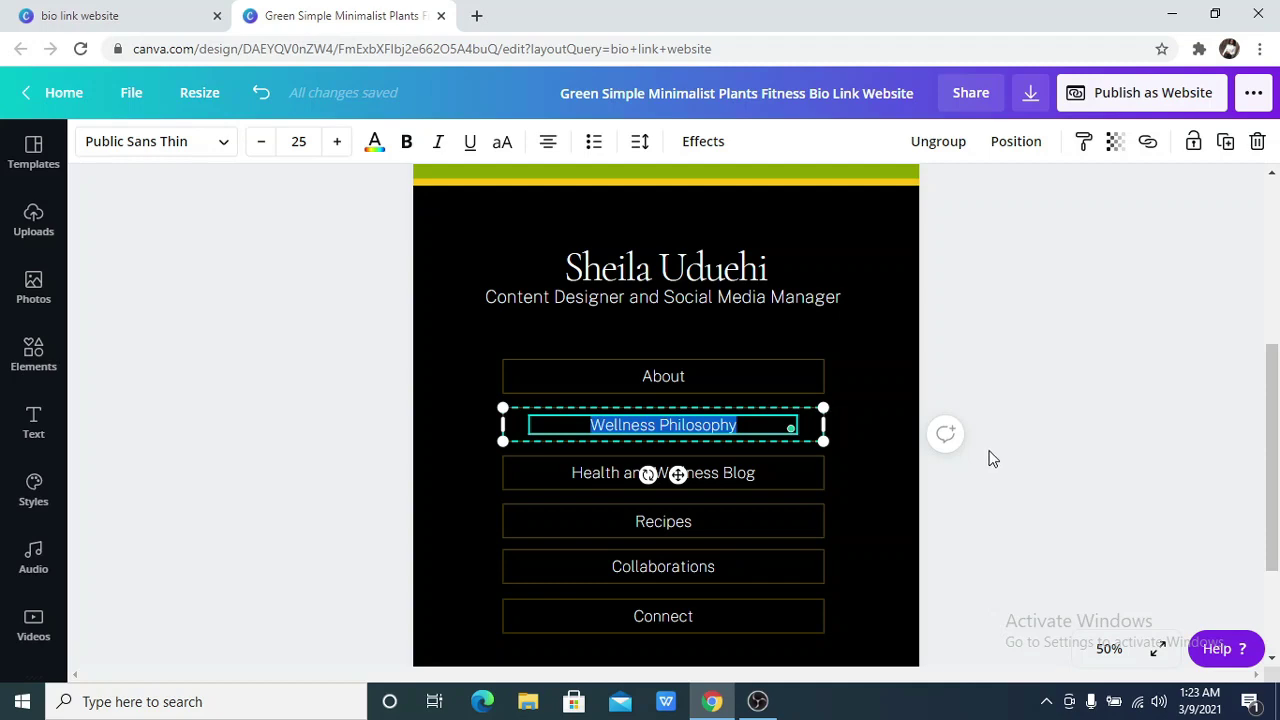
left_click(855, 486)
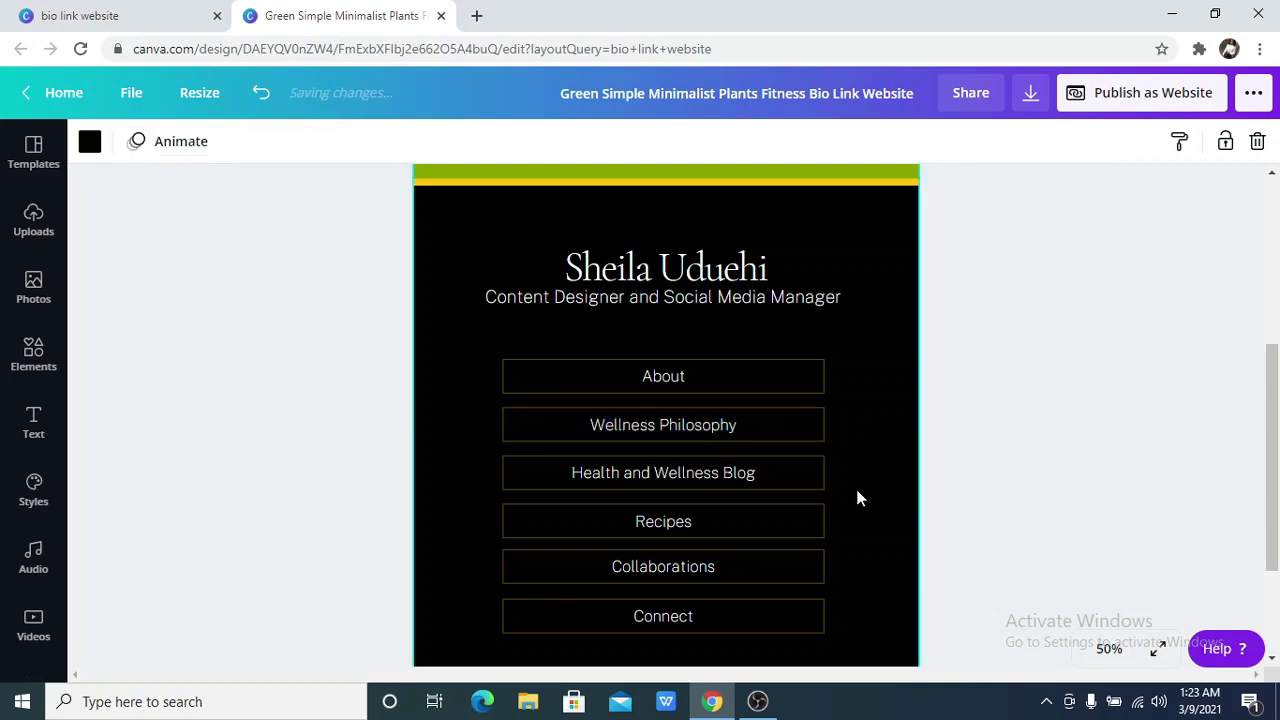
Rename the Wellness Philosophy button to 'Canva for beginners course'
double_click(700, 422)
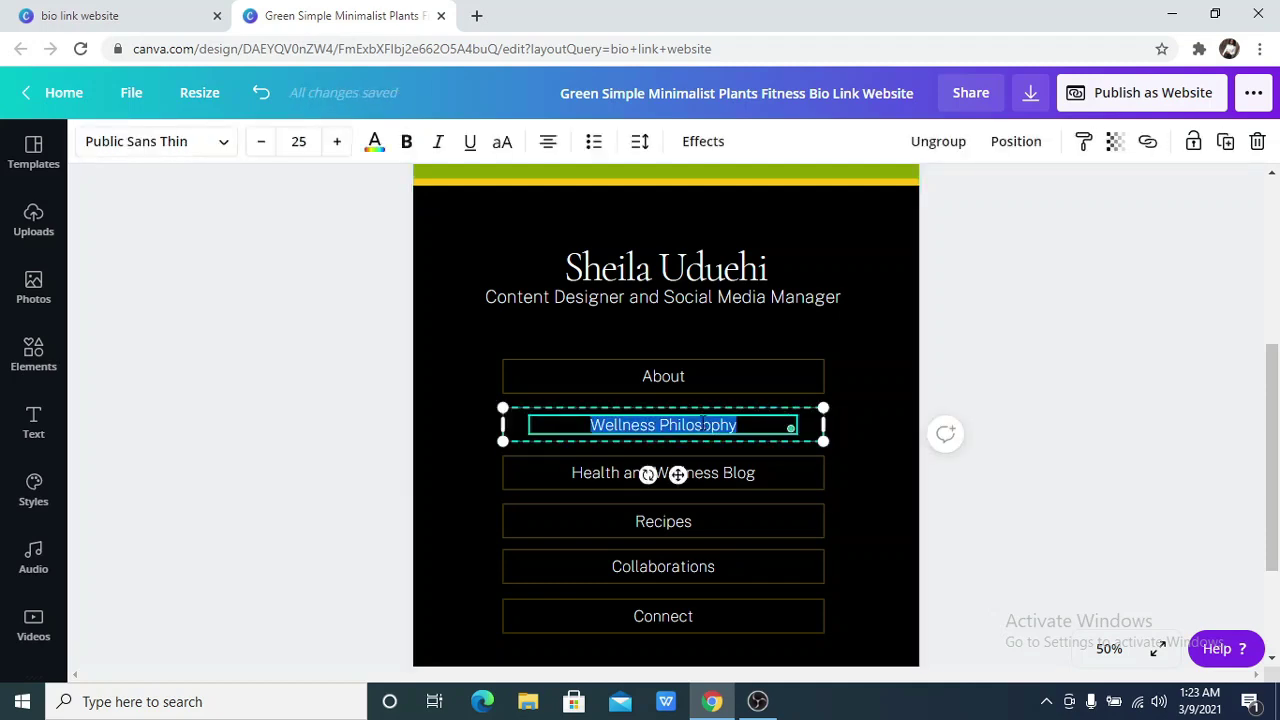
key("BackSpace")
type("Canav")
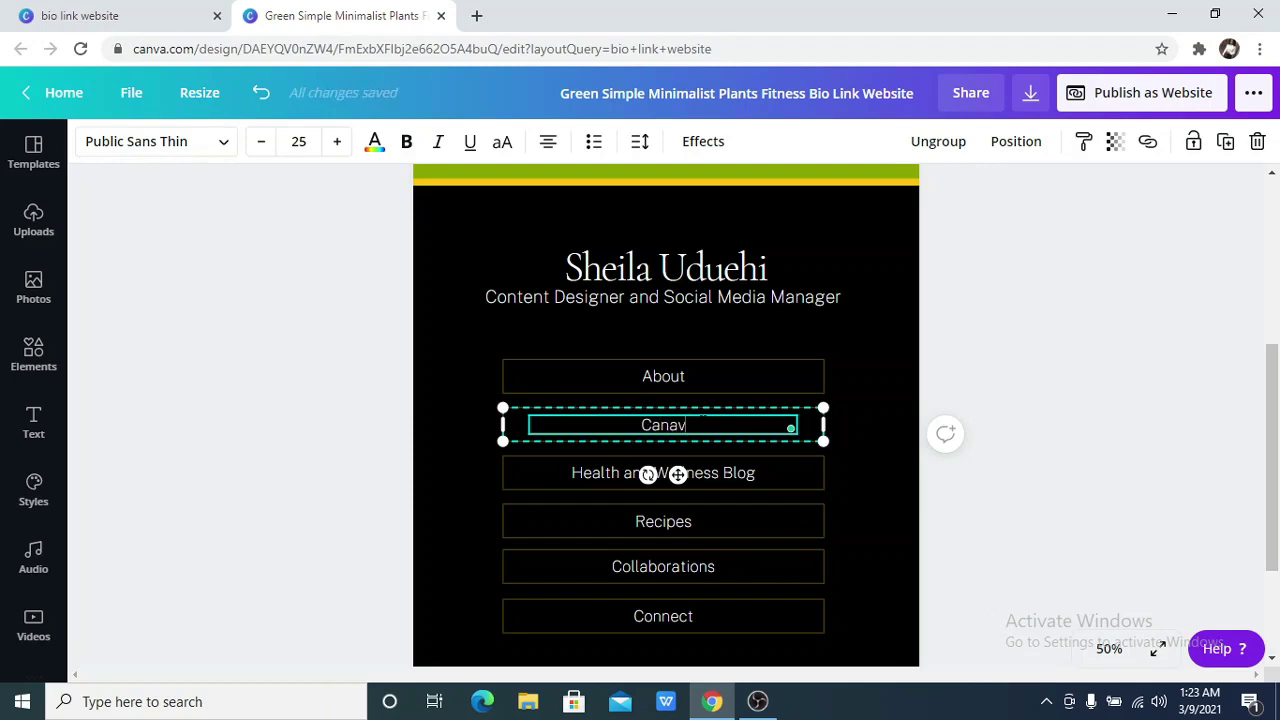
key("BackSpace")
key("BackSpace")
type("va ")
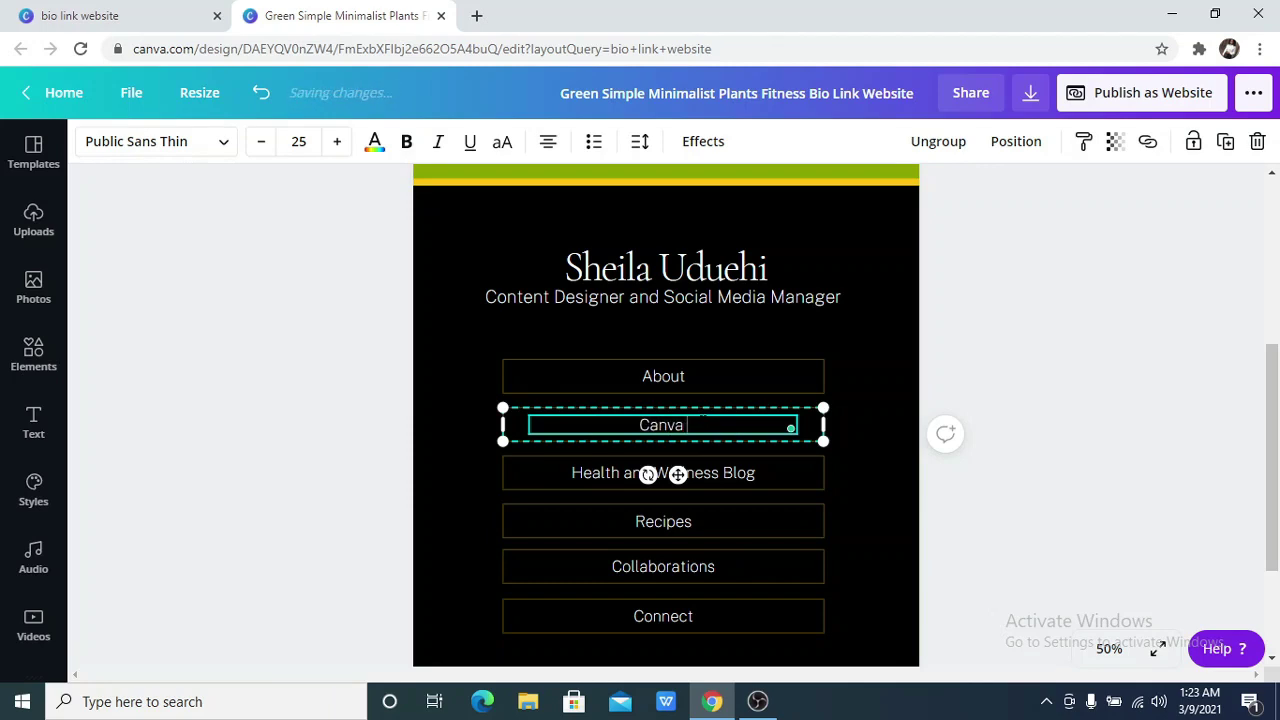
type("for be")
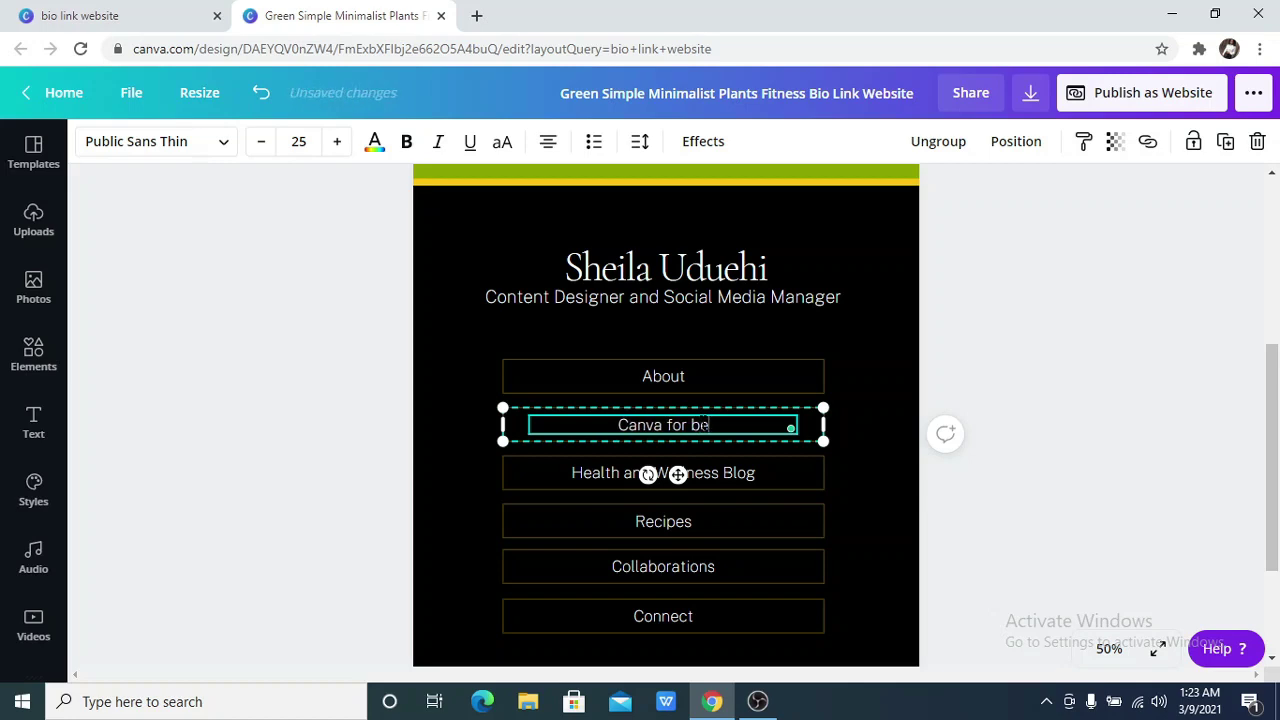
type("ginners")
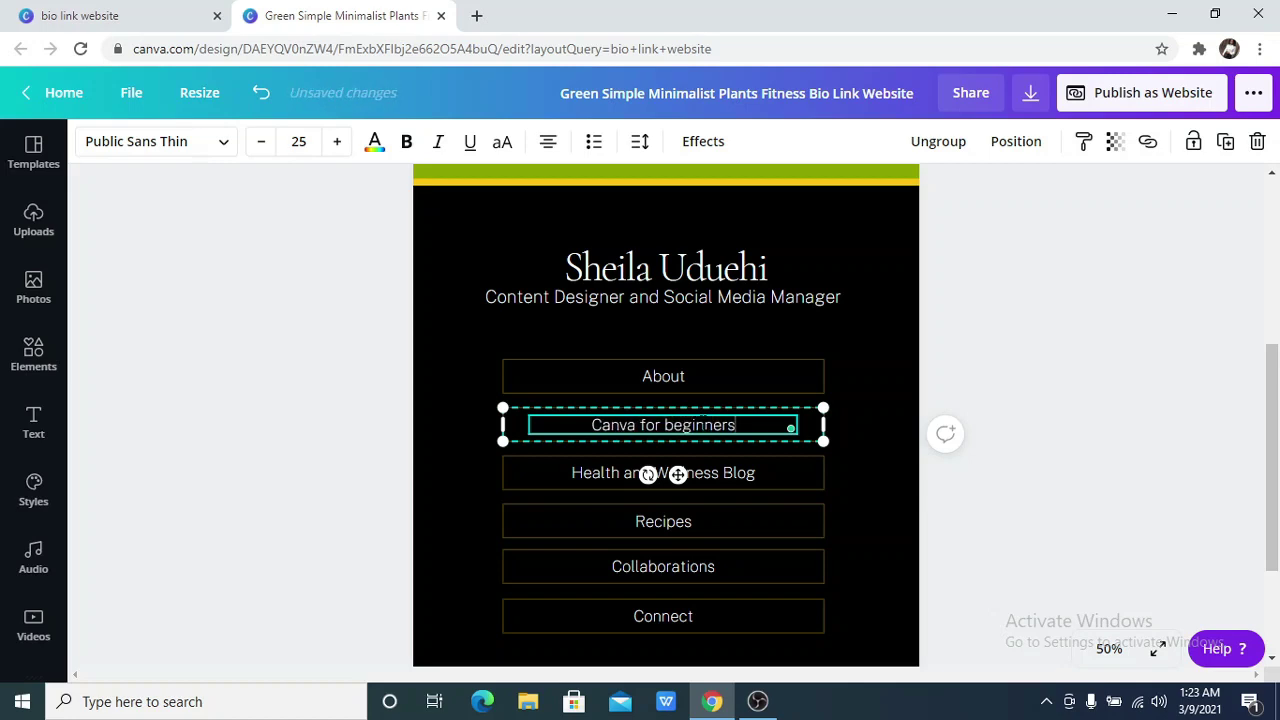
type(" cou")
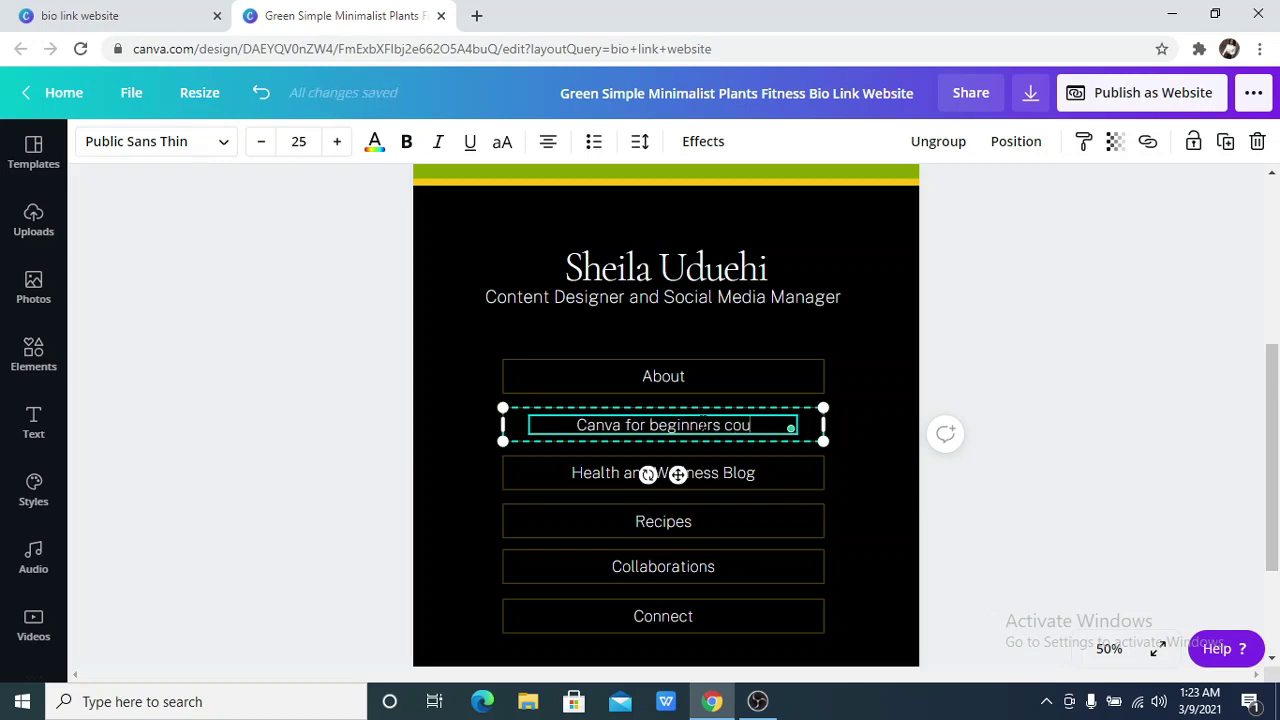
type("rse")
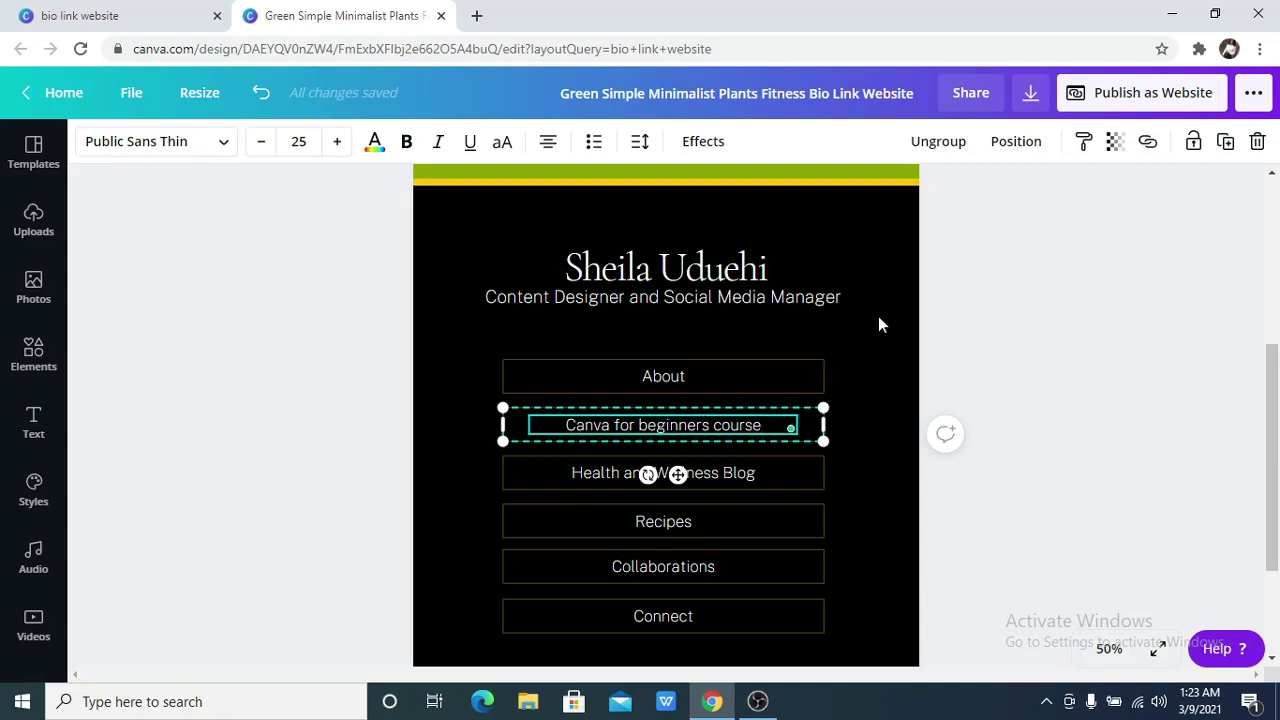
left_click(1148, 143)
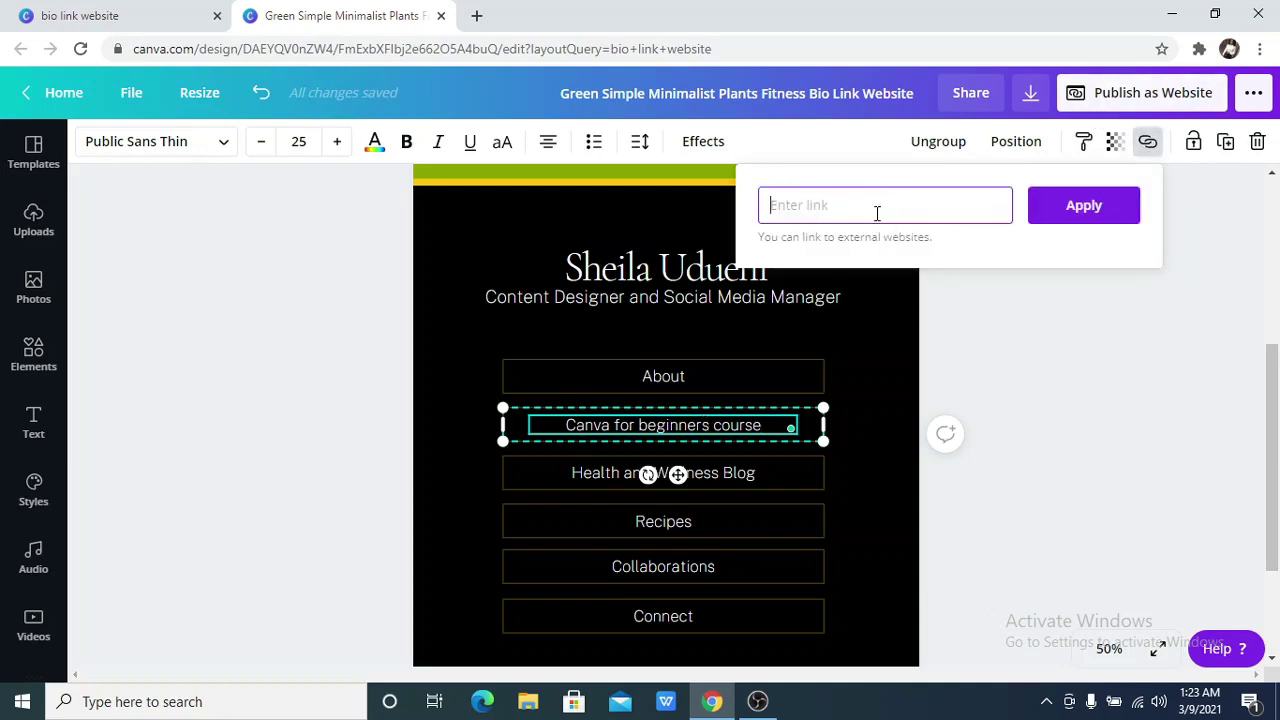
left_click(1106, 320)
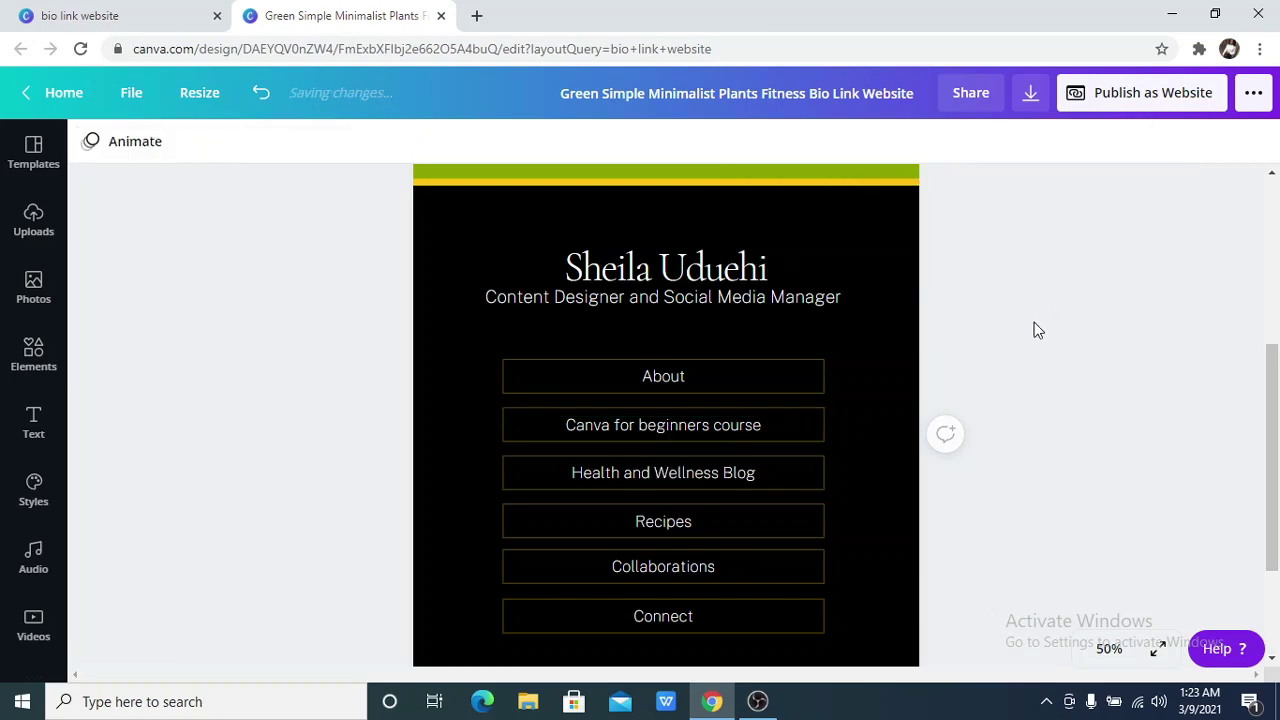
Rename the Health and Wellness Blog button to 'Services'
double_click(684, 472)
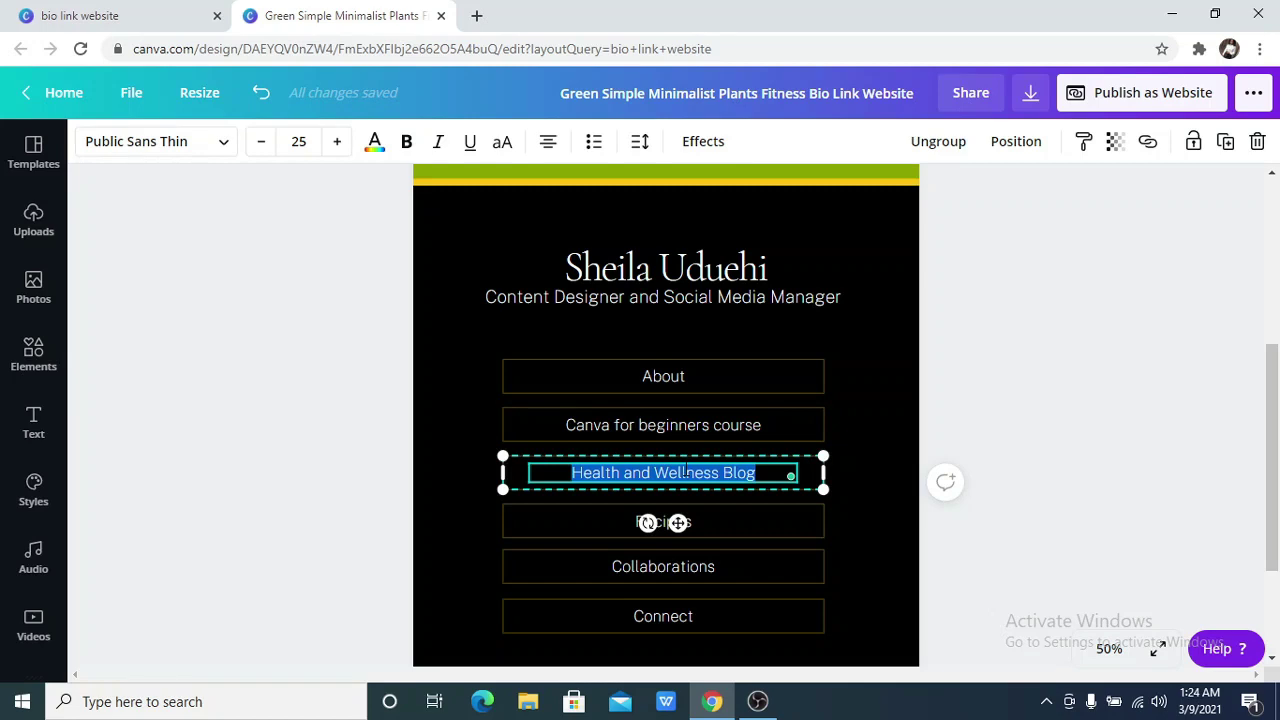
type("S")
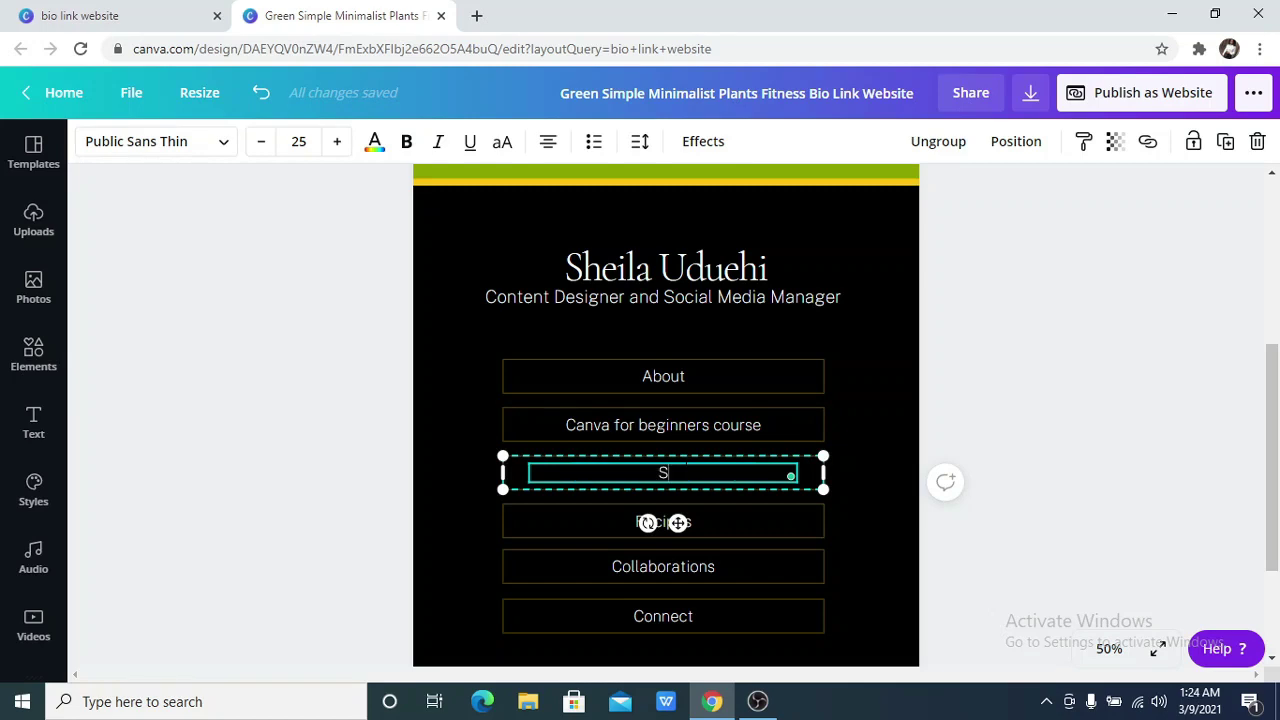
type("ervice")
type("s")
key("BackSpace")
type("s")
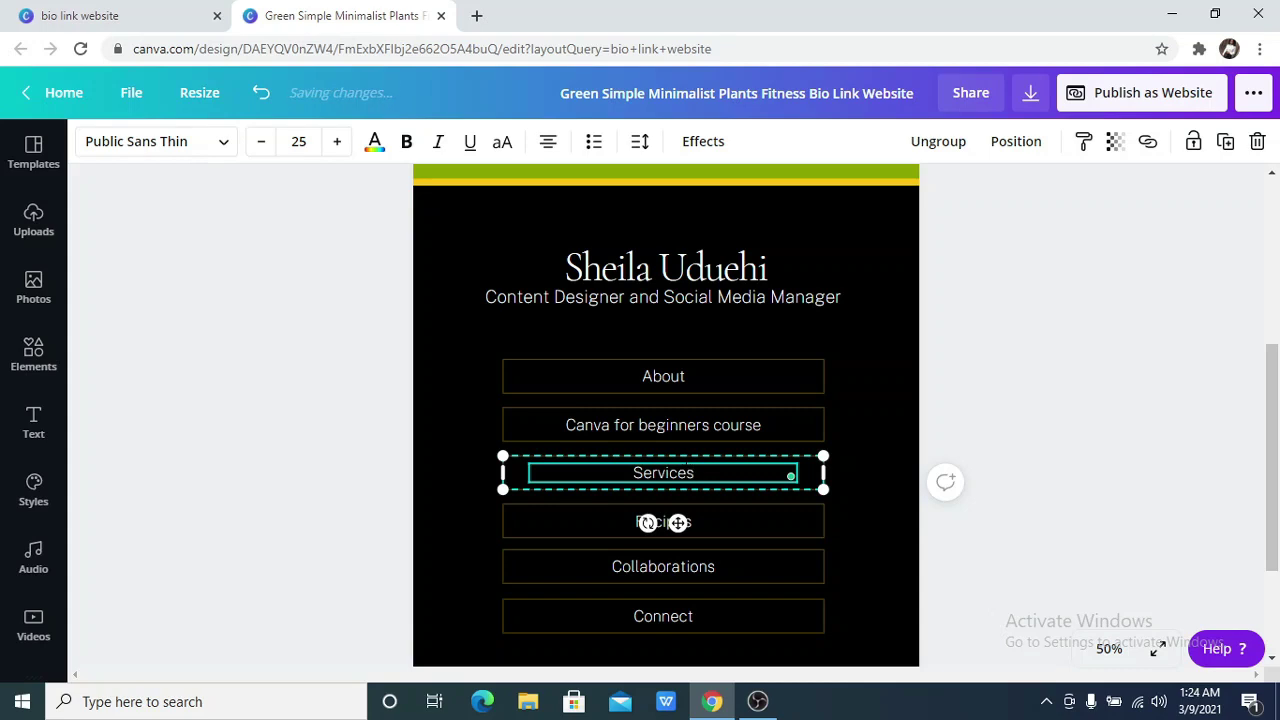
left_click(986, 527)
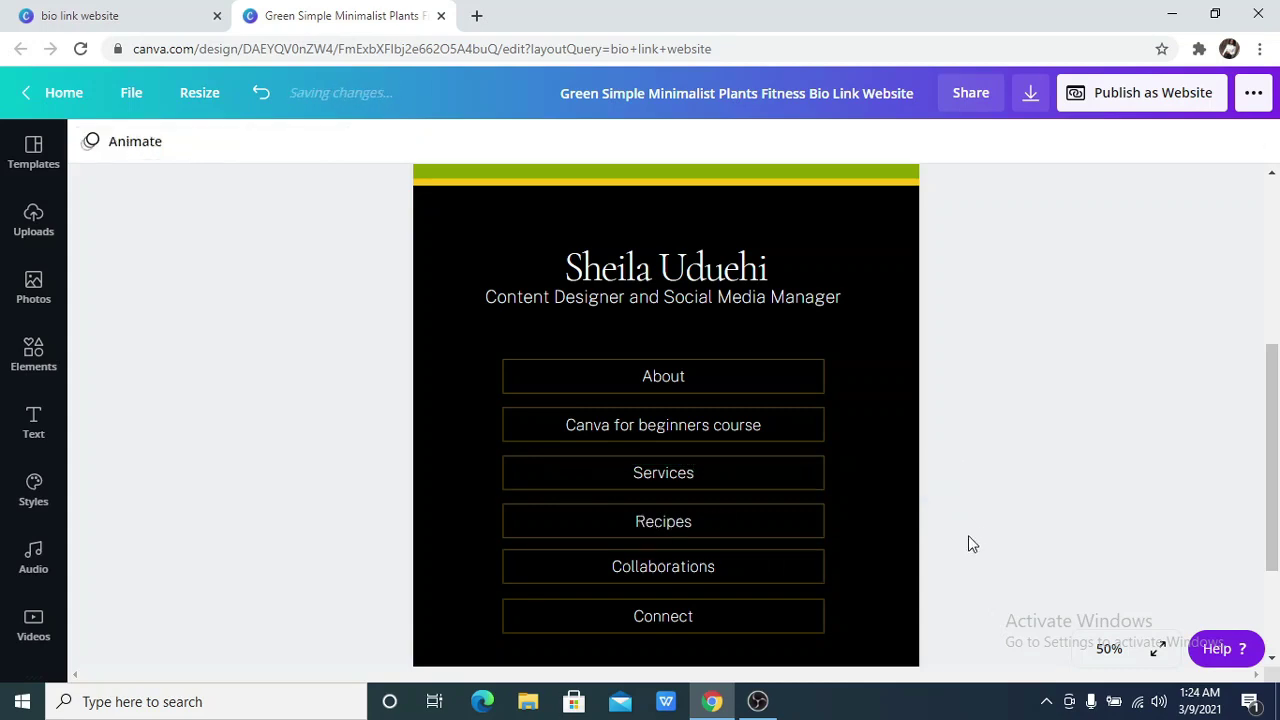
Rename the Recipes button to 'One-one-training' without adding a link
double_click(725, 518)
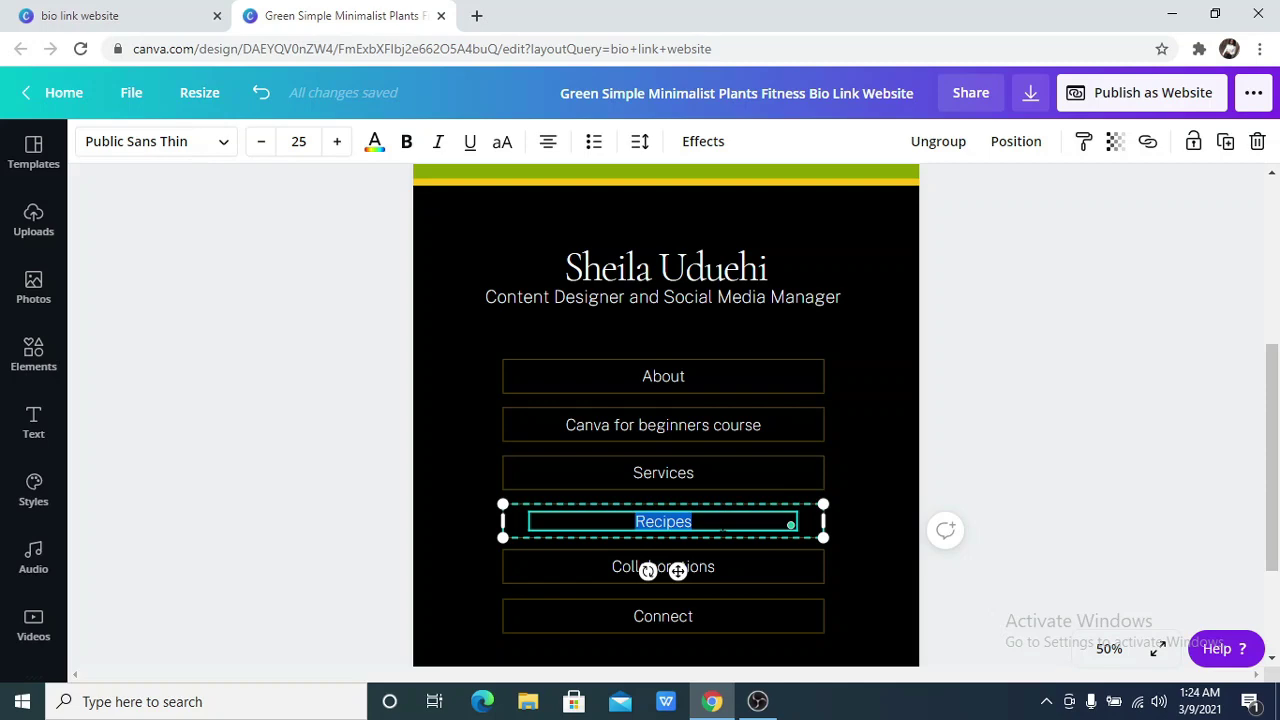
type("O")
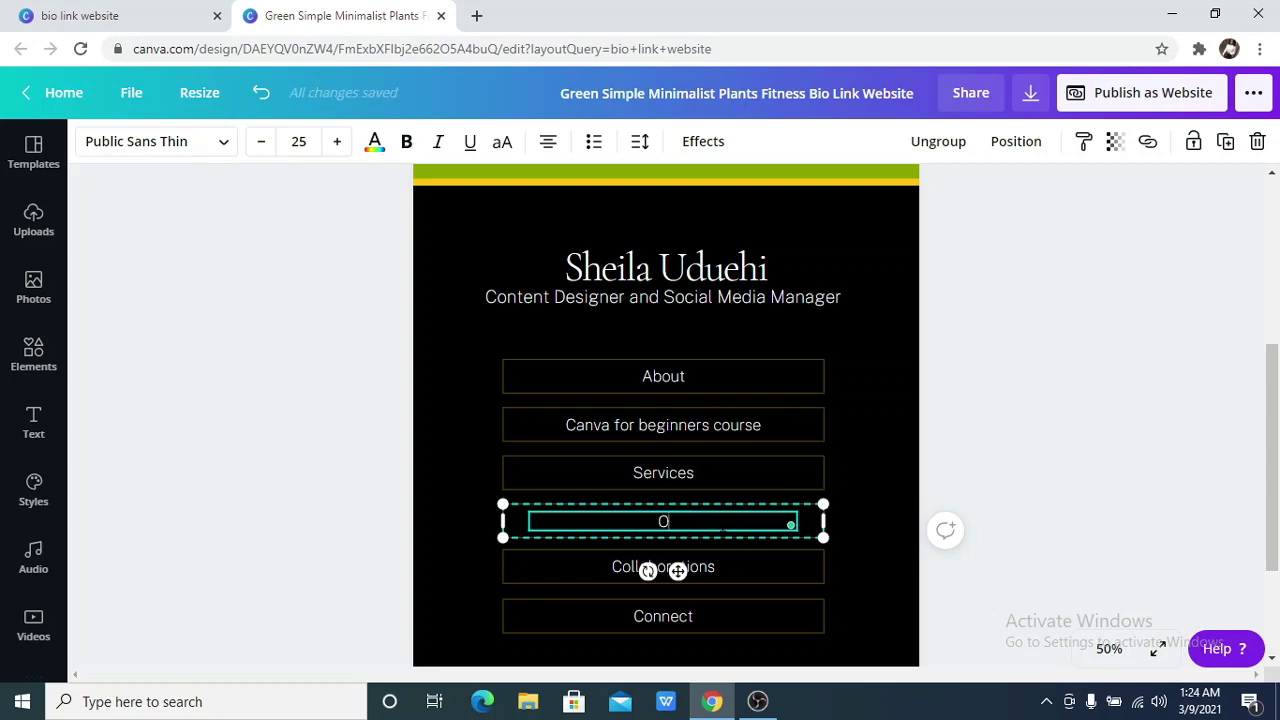
type("ne-one-training")
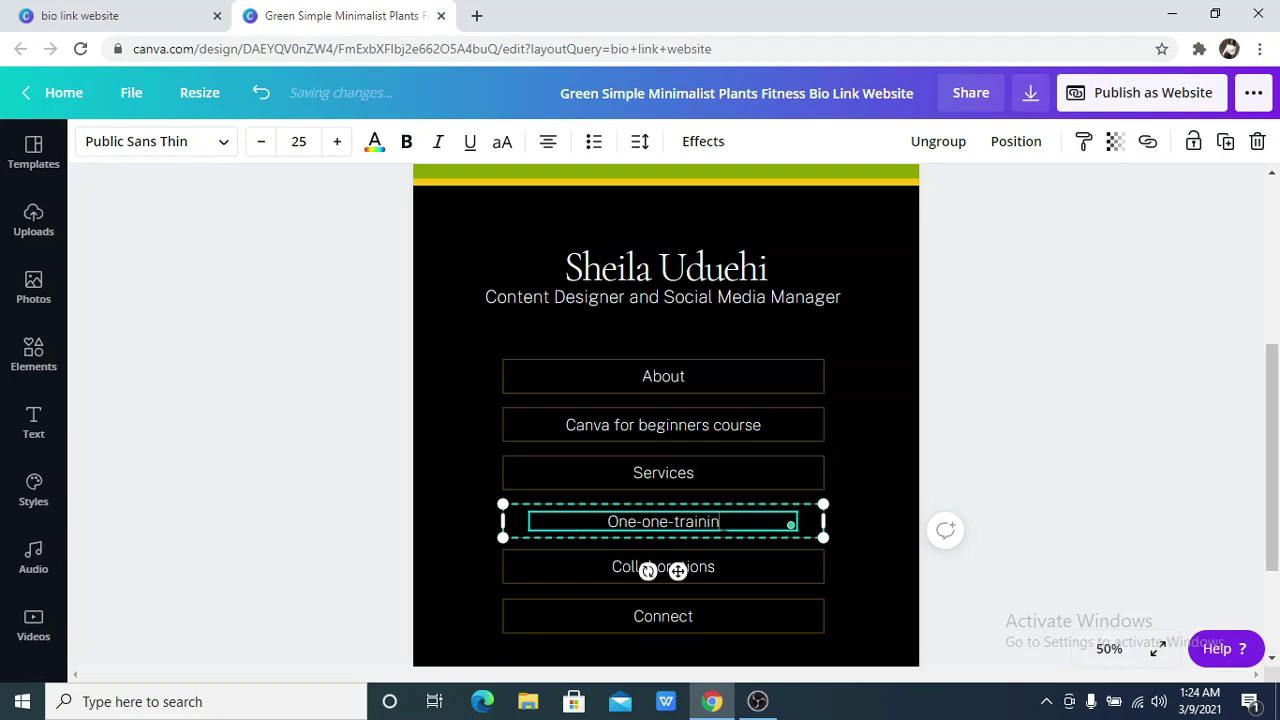
left_click(1148, 143)
left_click(1086, 571)
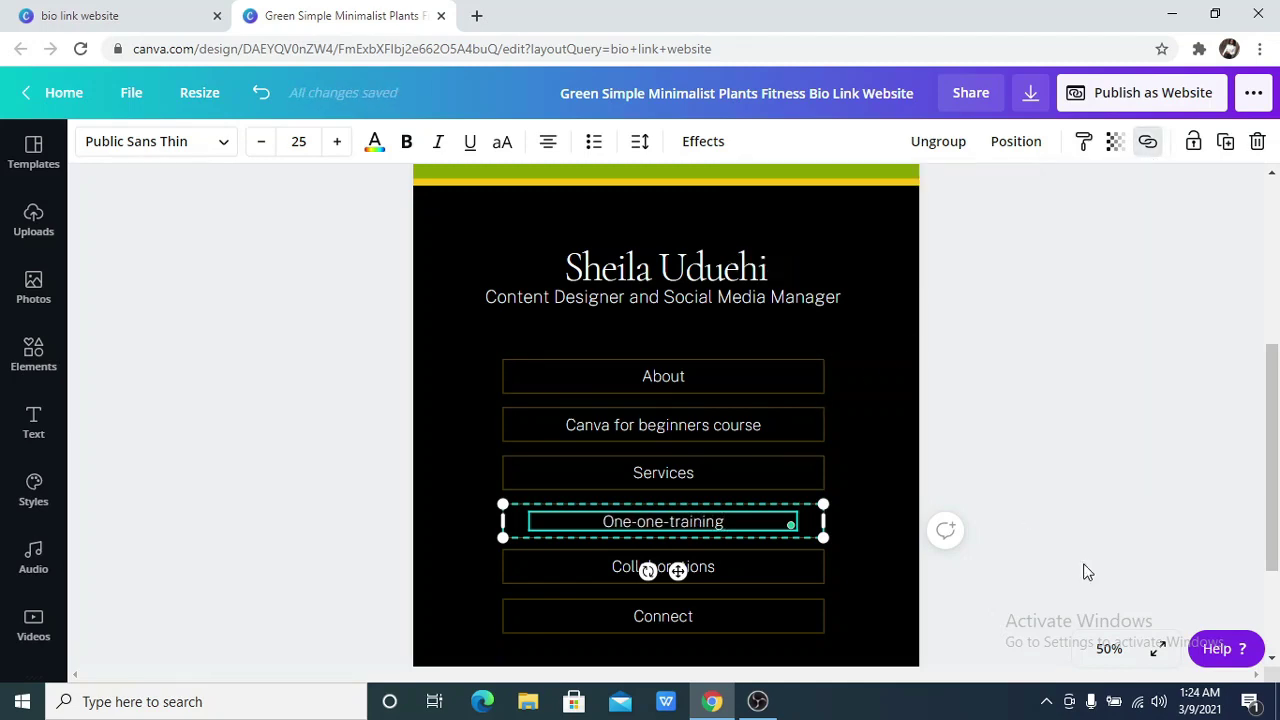
left_click(1050, 573)
Rename the Connect button to 'Find me on youtube'
left_click(725, 575)
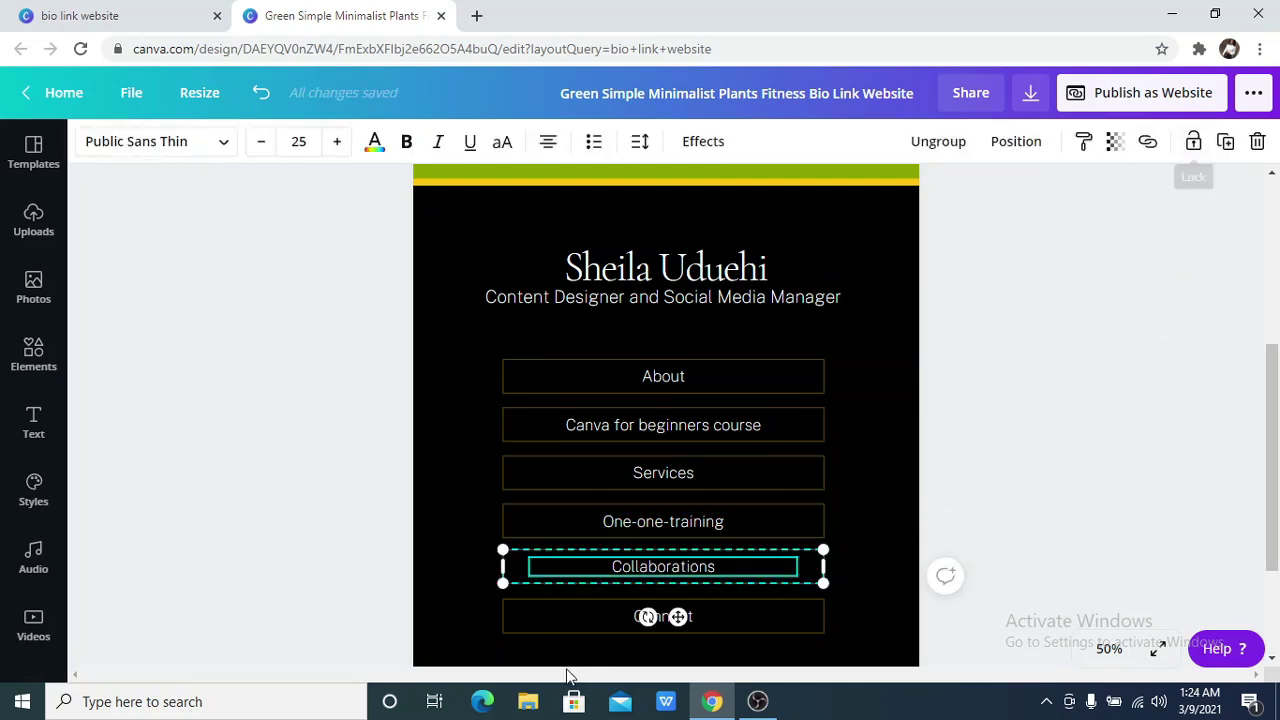
left_click(627, 620)
left_click(627, 620)
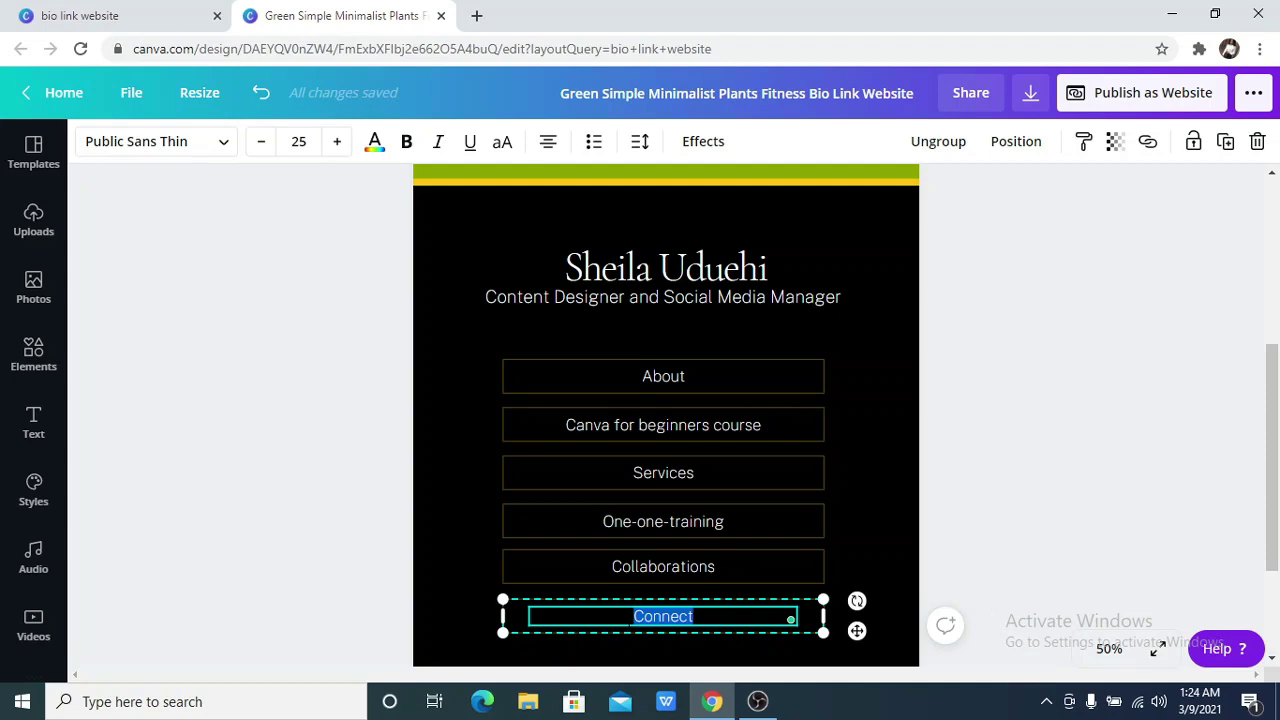
type("Find")
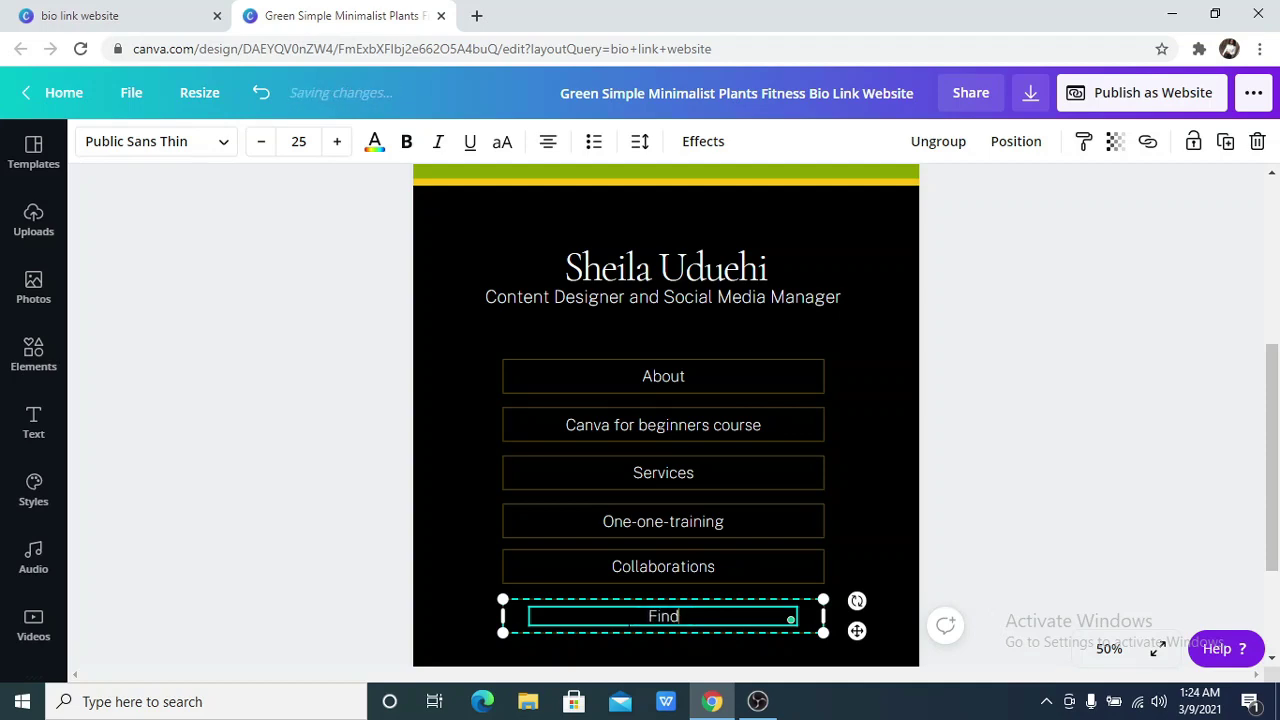
type(" me on yout")
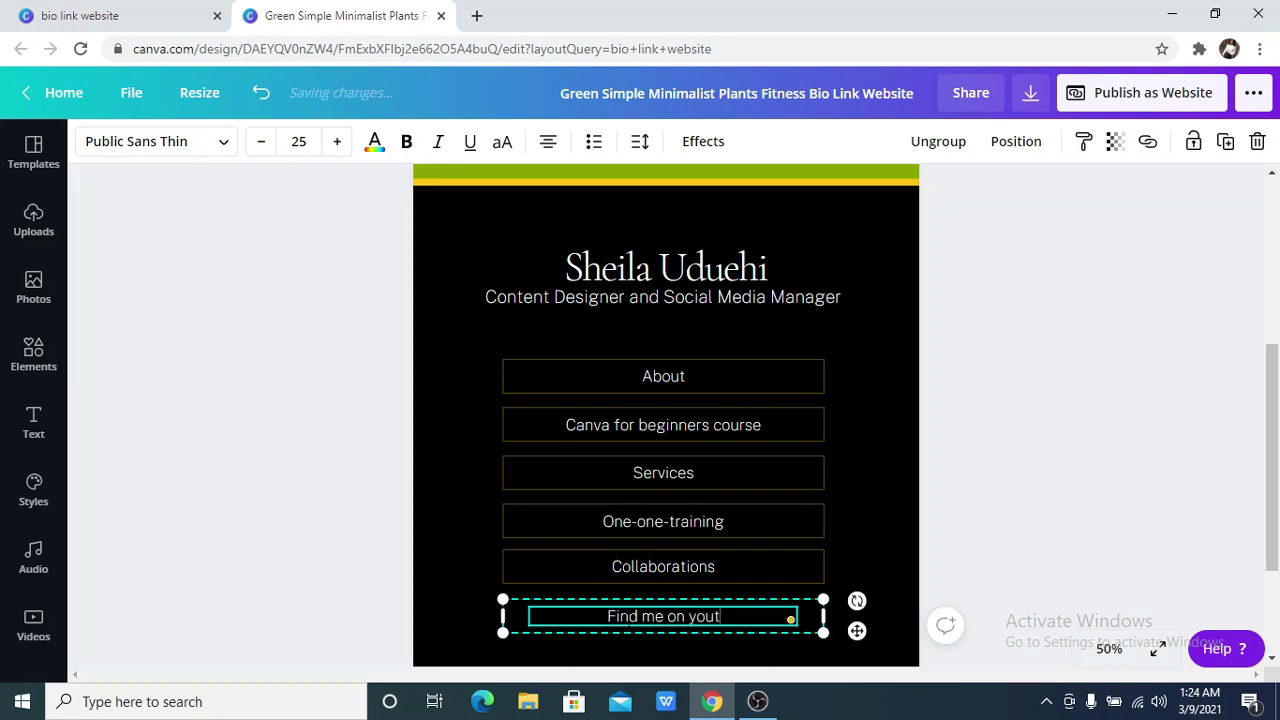
type("ube")
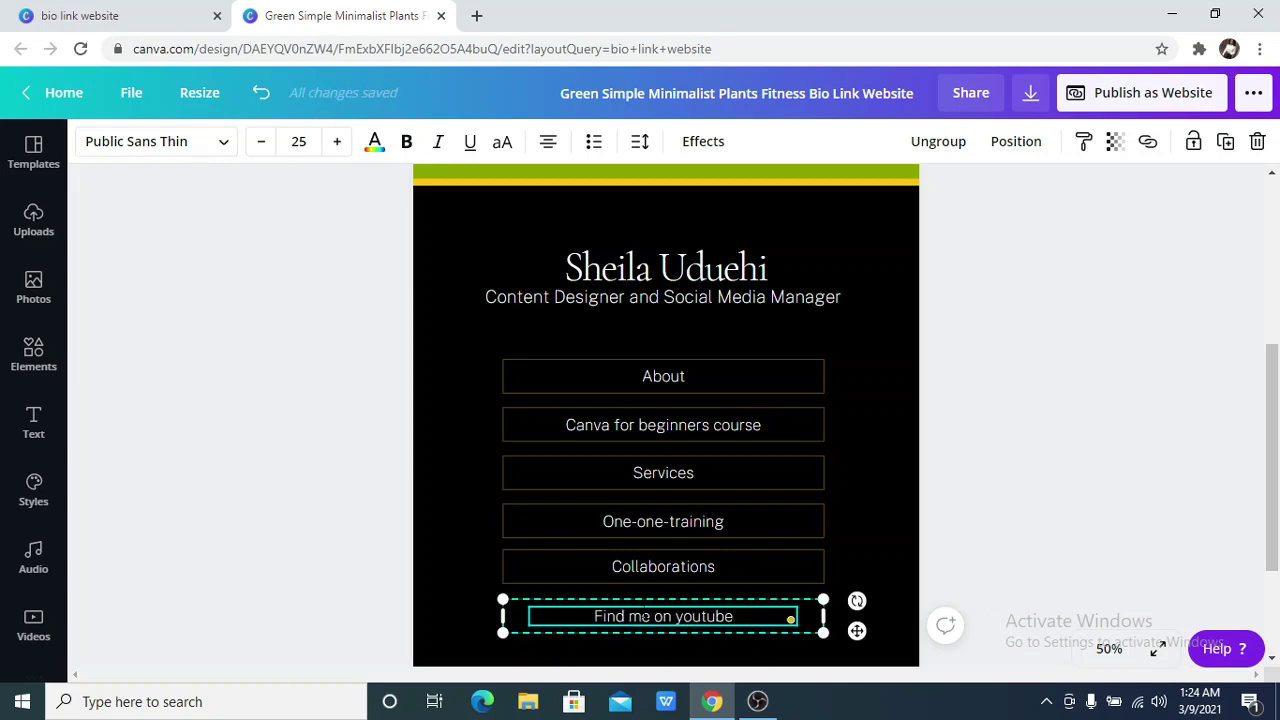
Add a youtube.com link to the Find me on youtube button text
left_click(1148, 141)
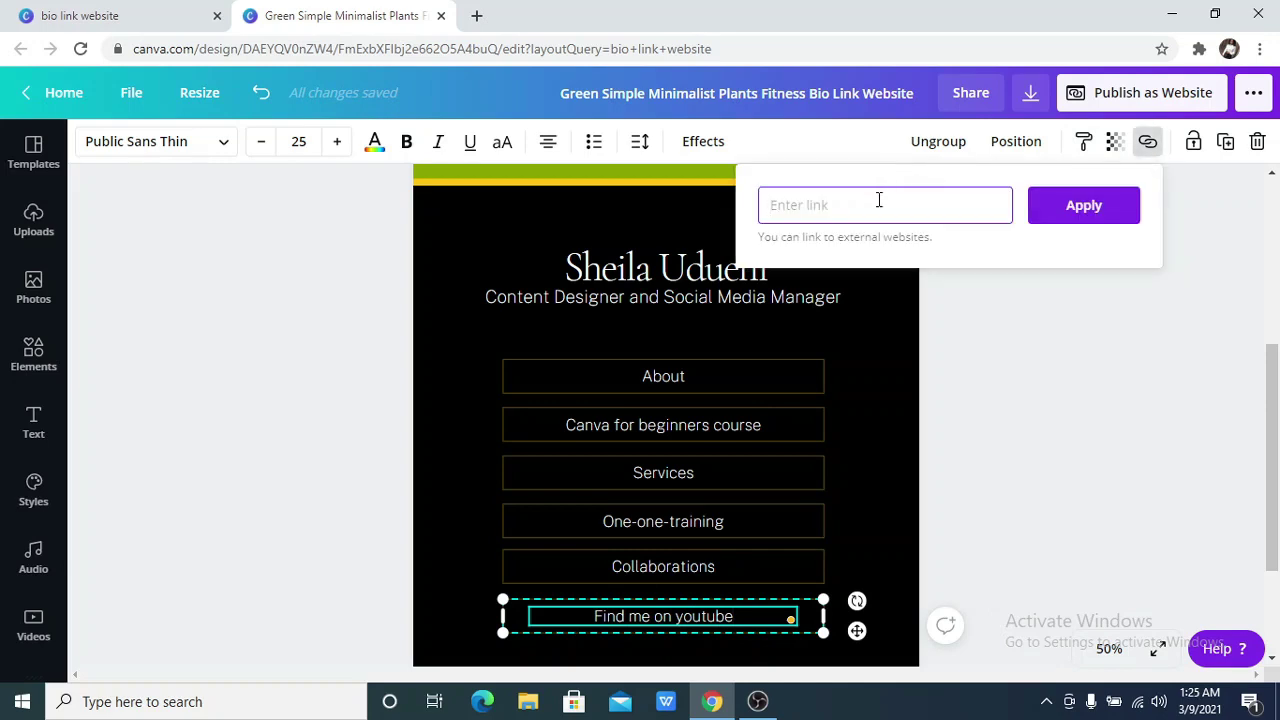
type("youtube.com")
left_click(1113, 214)
left_click(922, 478)
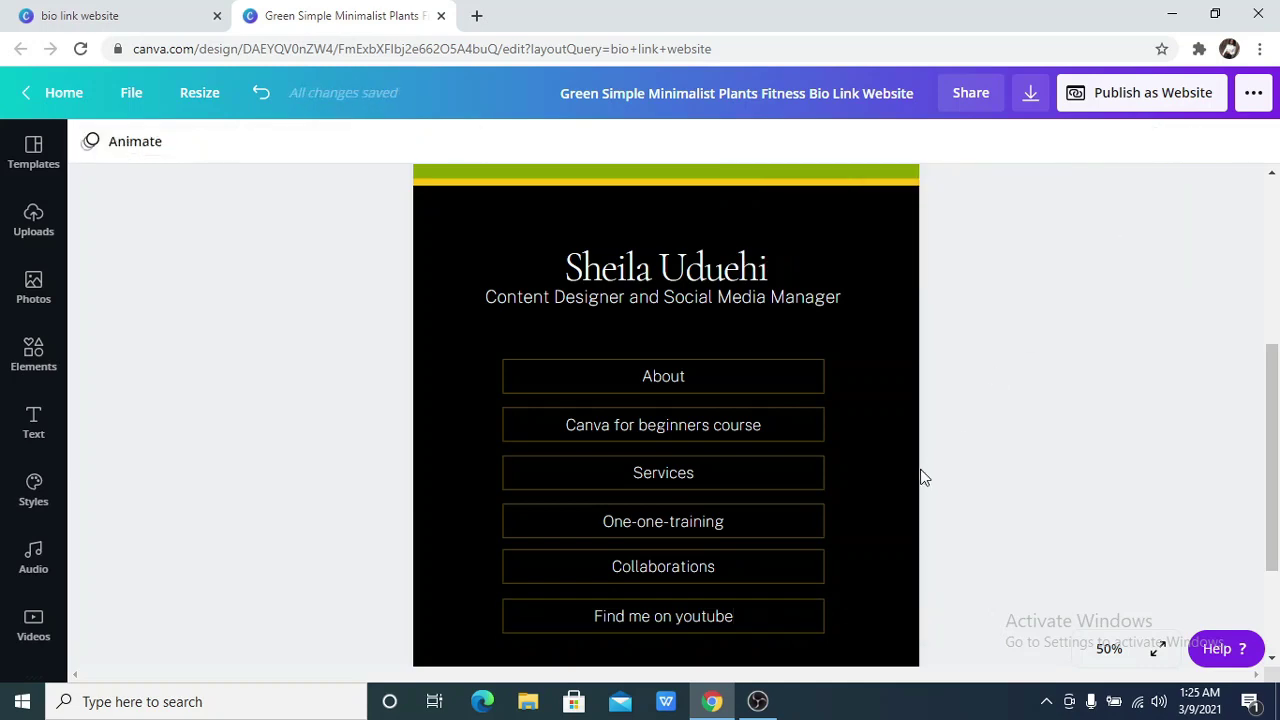
Ungroup the Find me on youtube text from its button frame
left_click(724, 625)
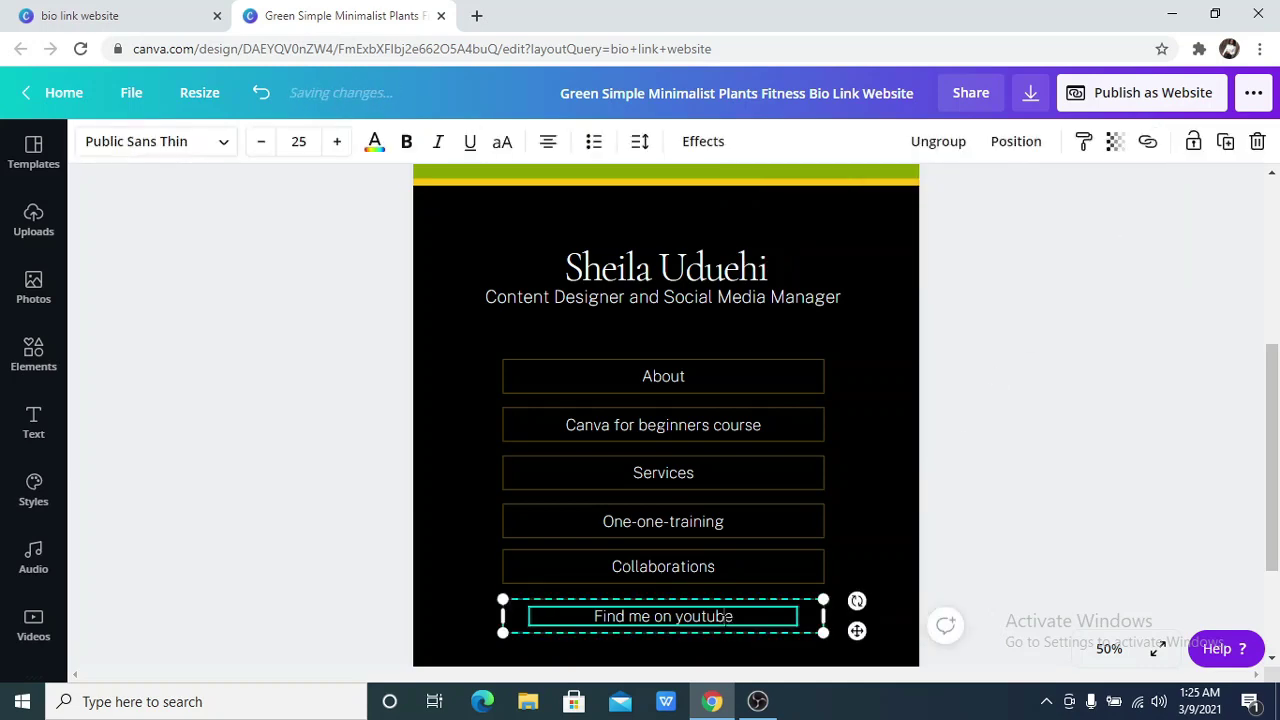
left_click(868, 580)
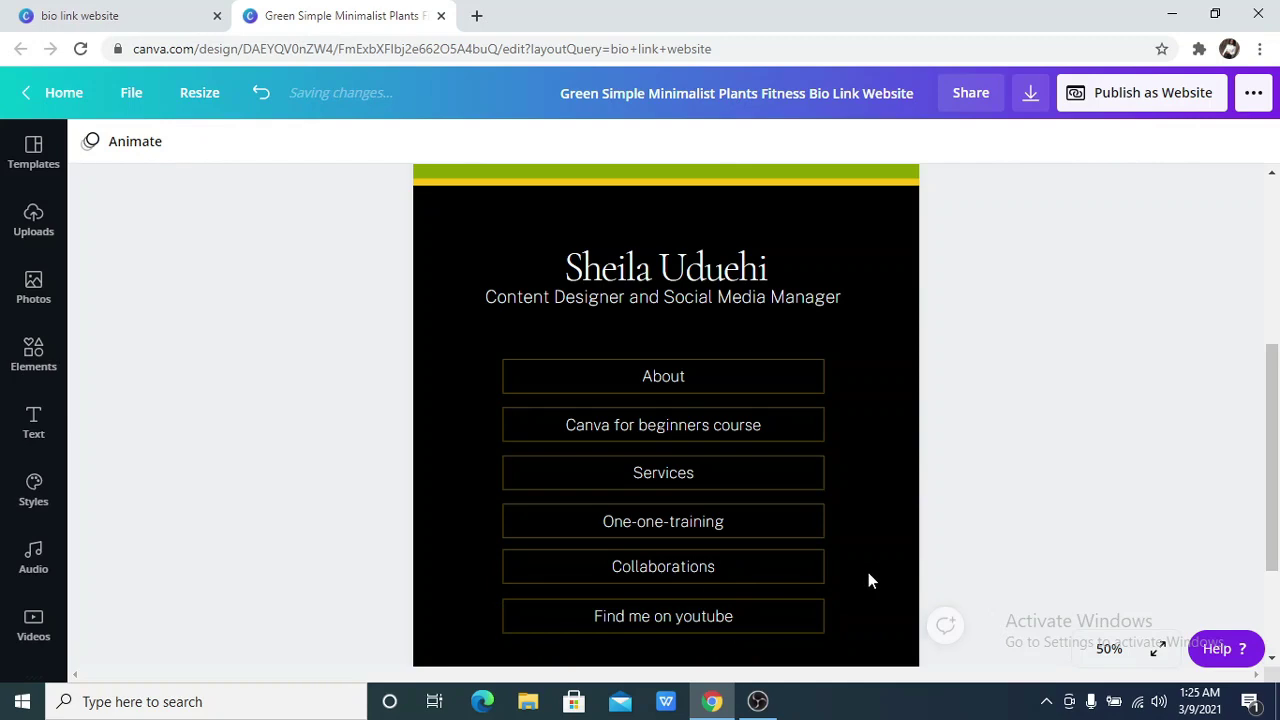
left_click(785, 600)
left_click(962, 147)
left_click(1110, 515)
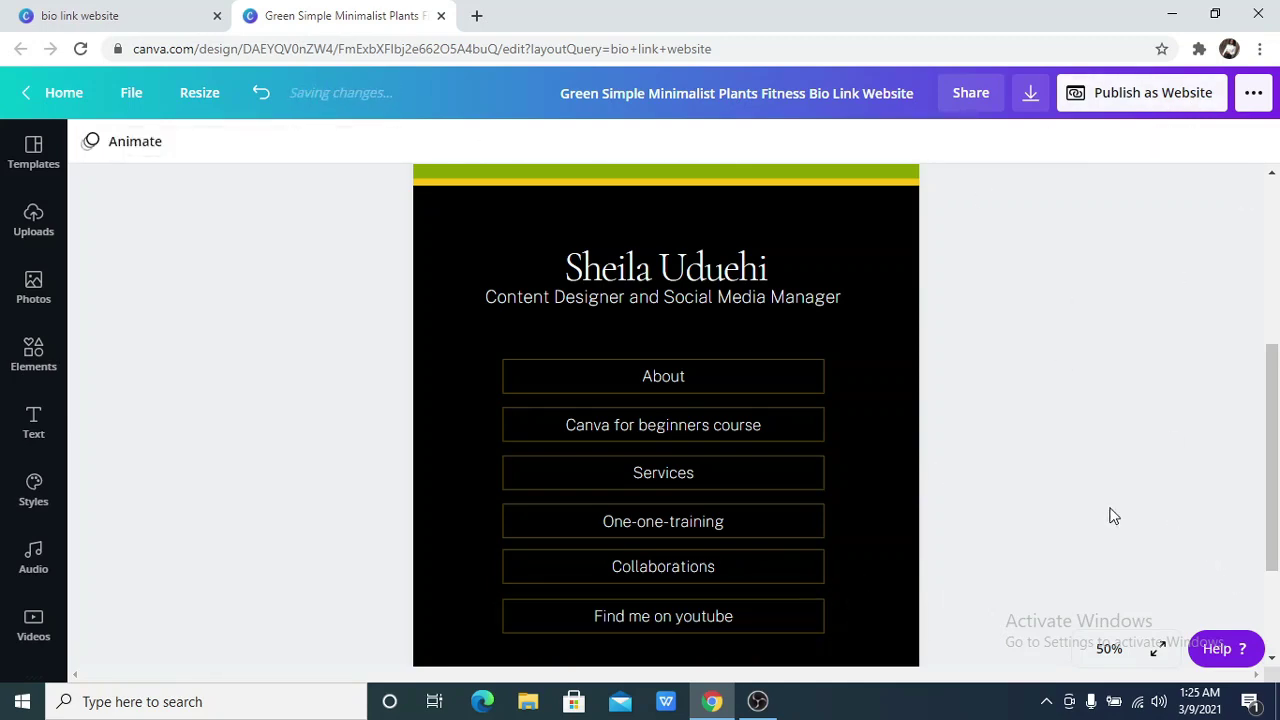
Link the separated Find me on youtube text to youtube.com
left_click(592, 622)
left_click(1150, 145)
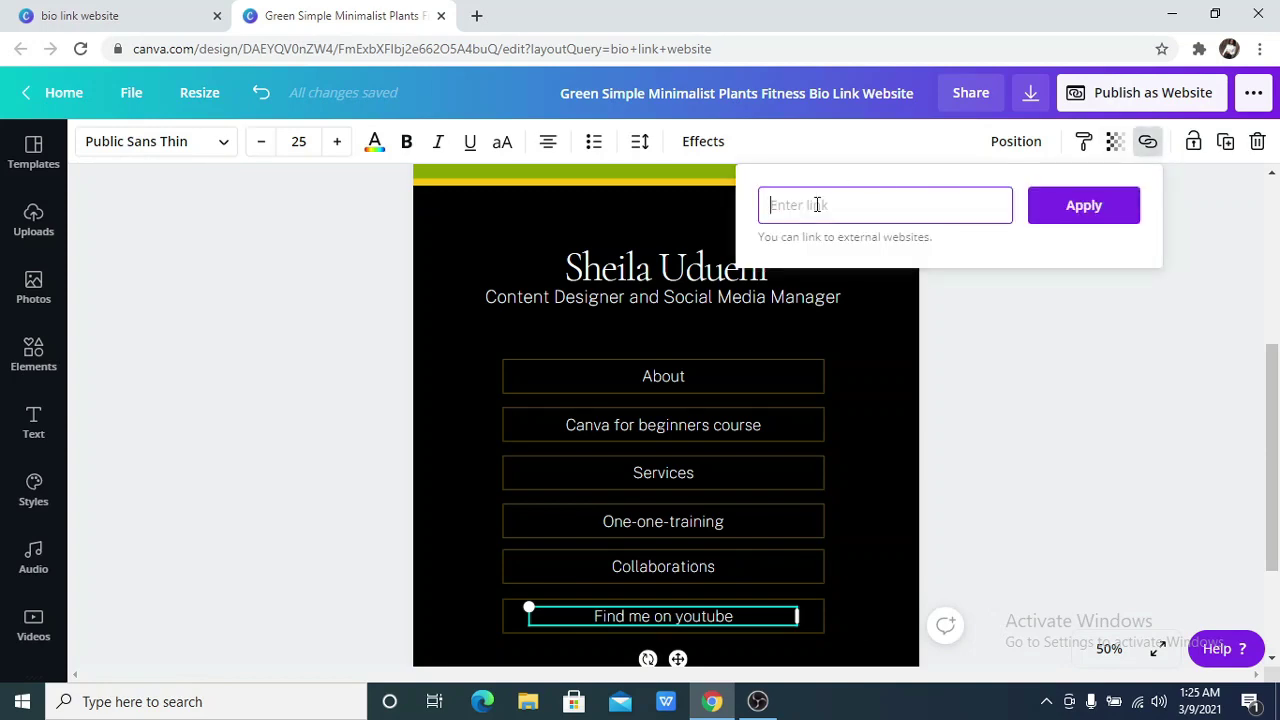
type("youtube.com")
left_click(1065, 205)
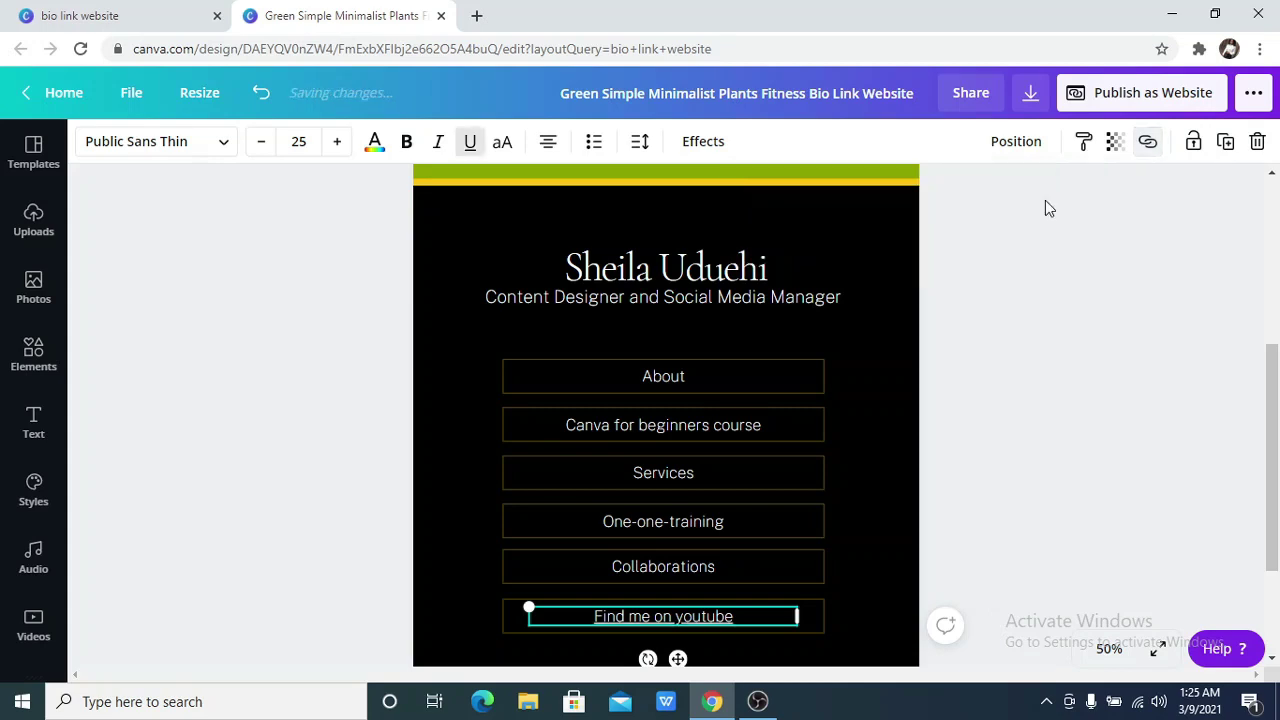
left_click(948, 381)
scroll(947, 376, "down", 1)
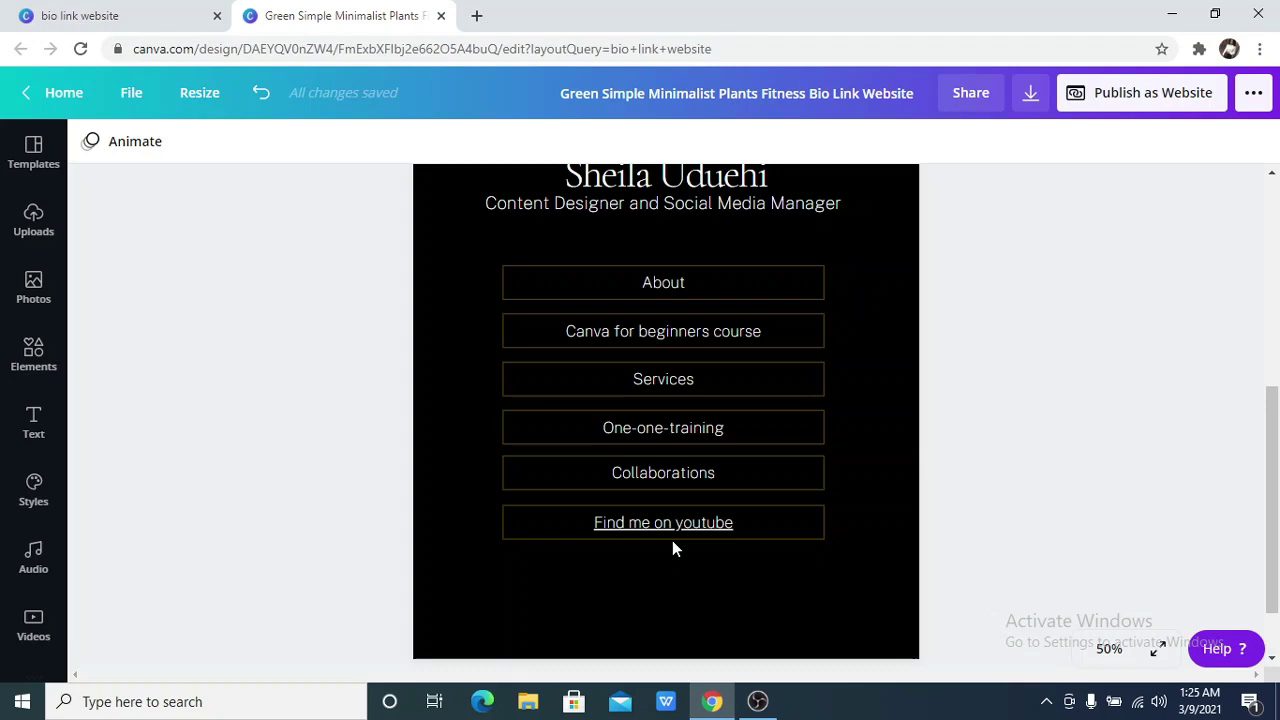
left_click(1128, 665)
left_click(1098, 555)
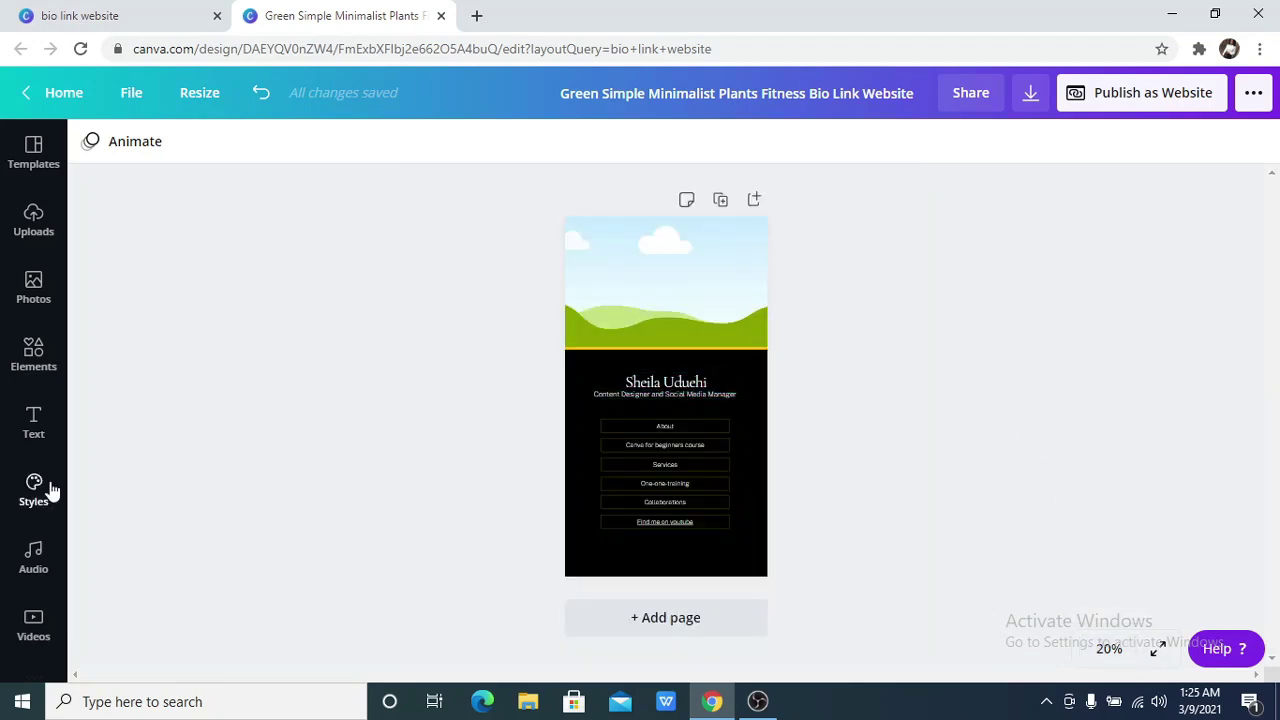
left_click(33, 218)
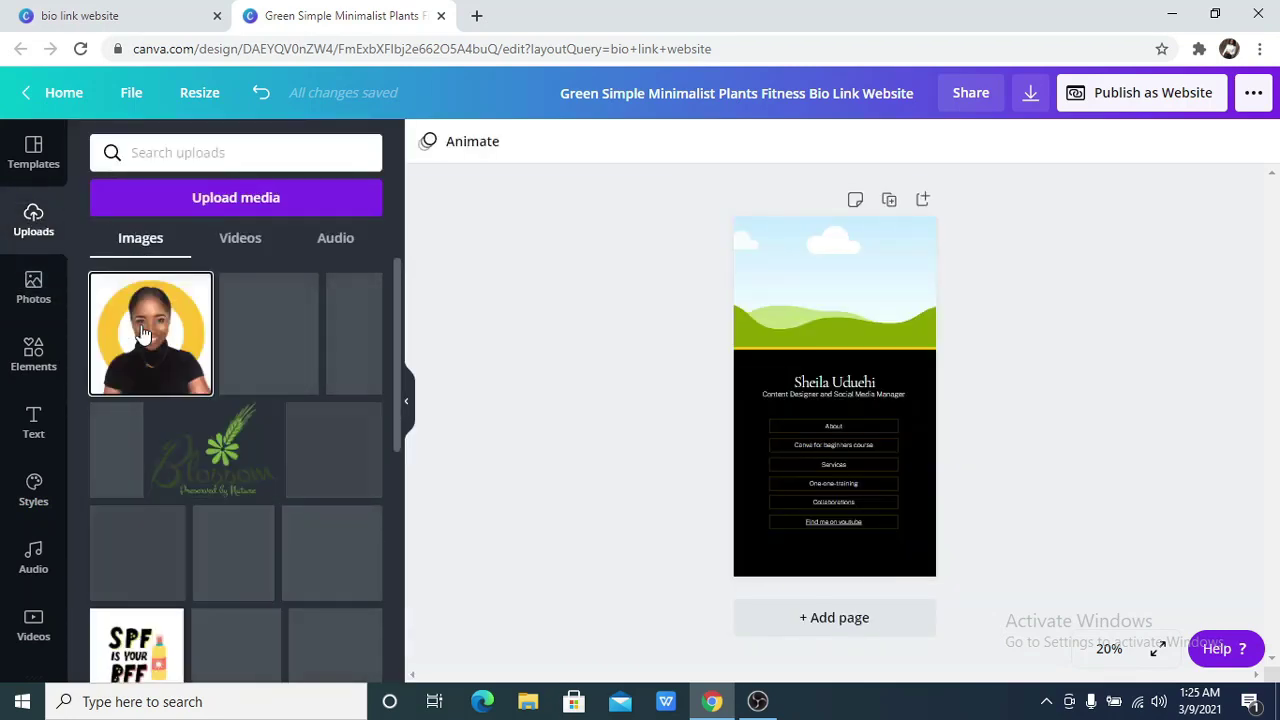
left_click(141, 333)
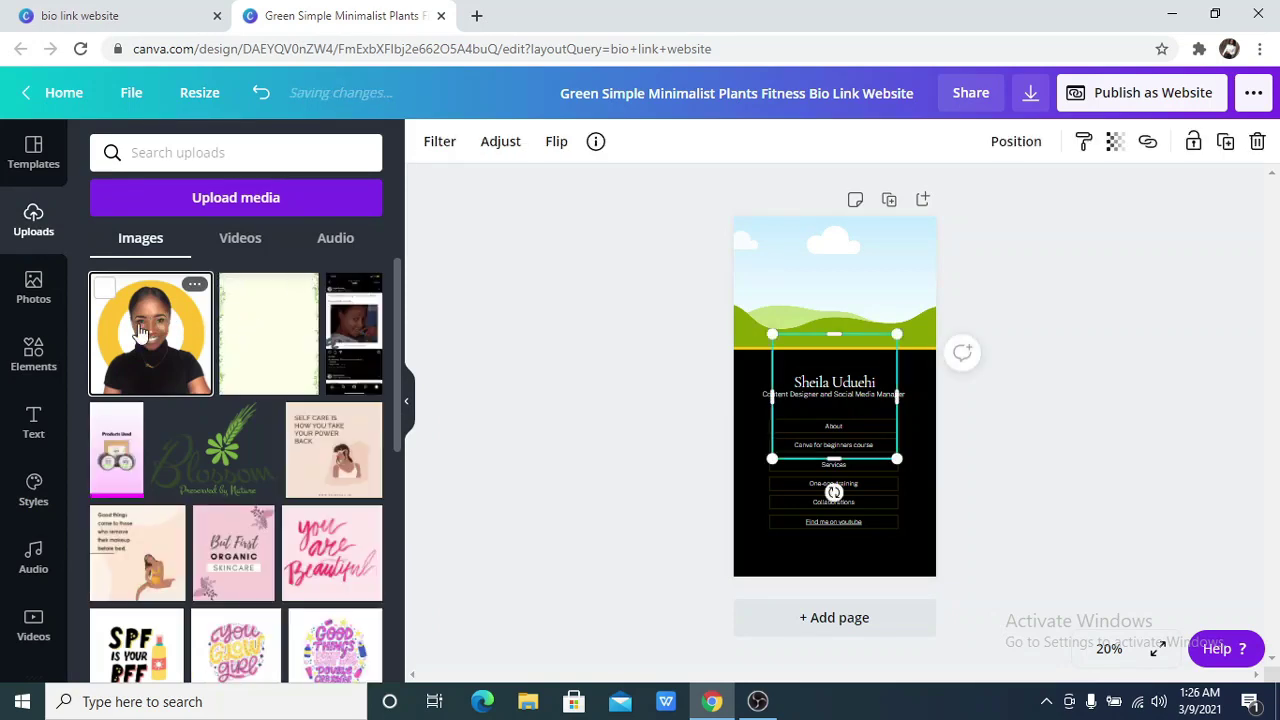
left_click(408, 405)
left_click_drag(650, 372, 645, 275)
left_click(690, 368)
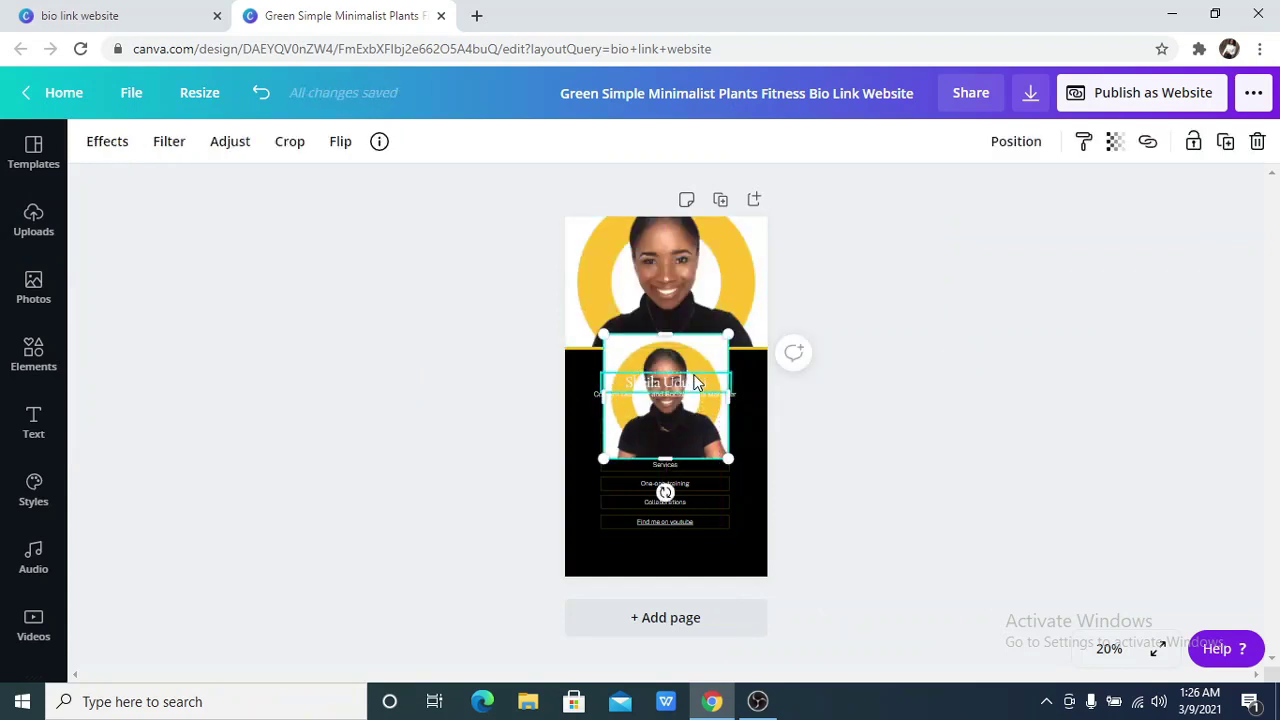
key("Delete")
left_click(631, 277)
double_click(631, 277)
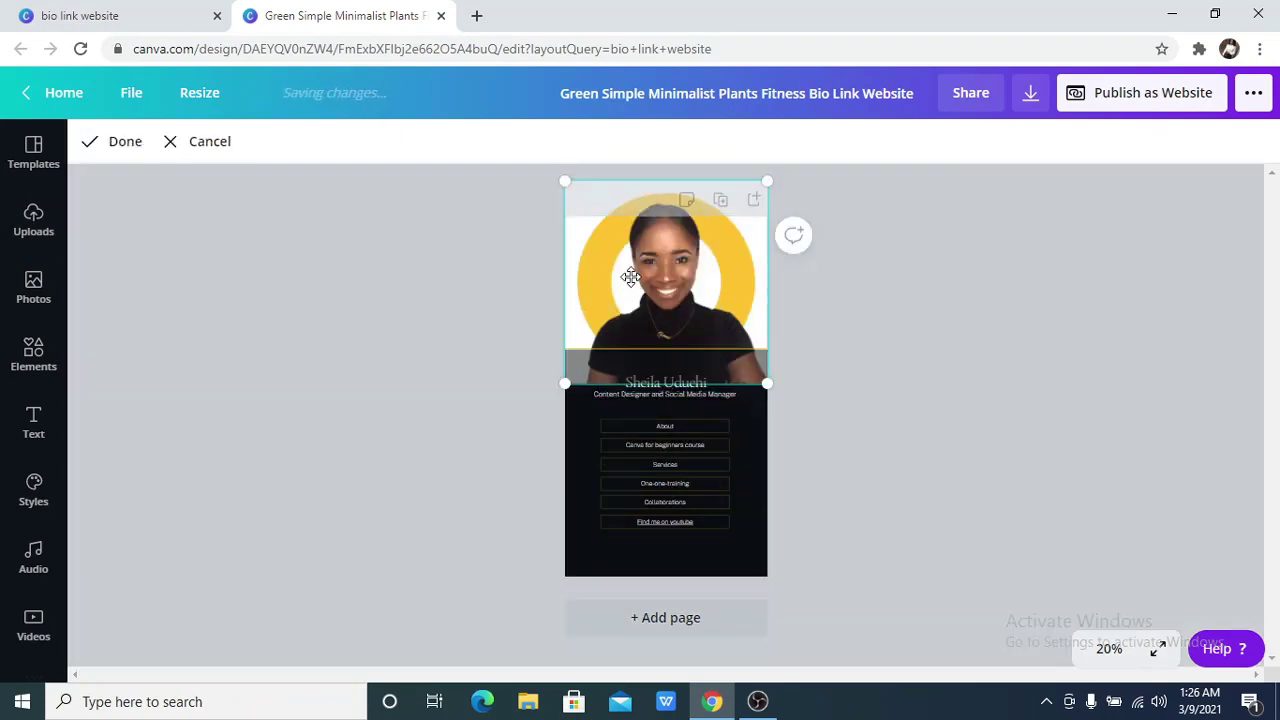
left_click_drag(629, 286, 624, 314)
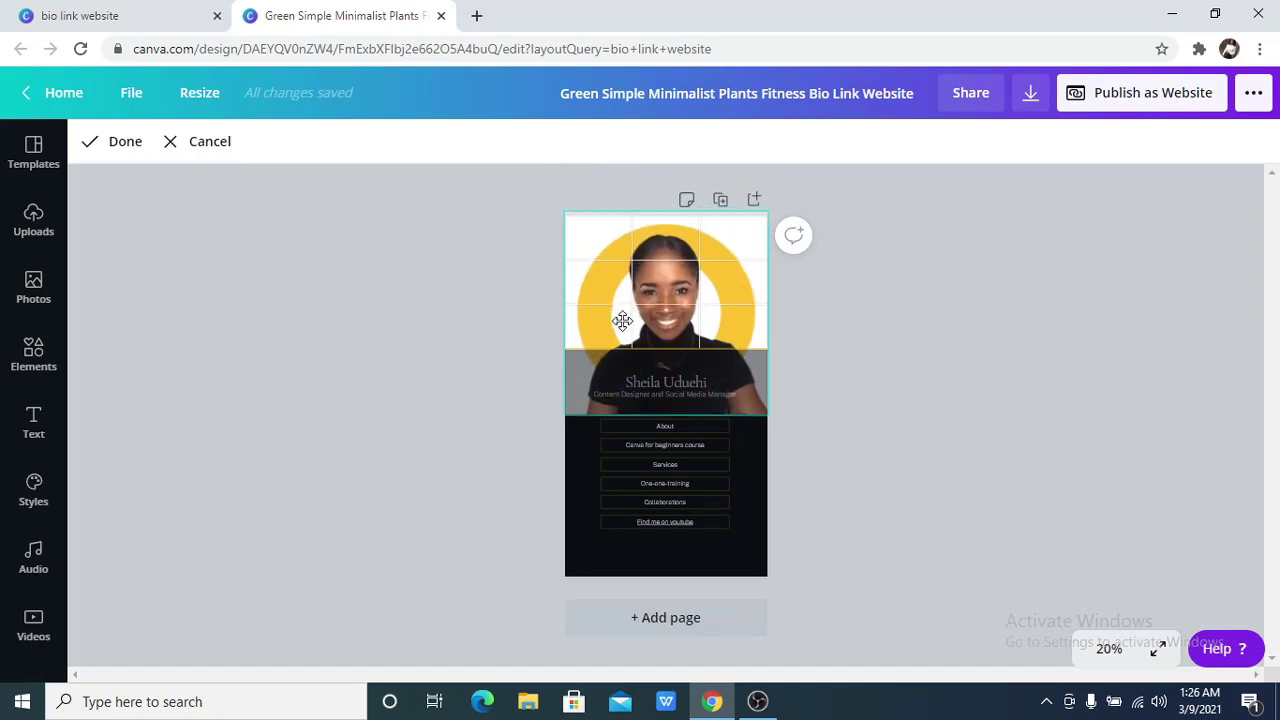
left_click(92, 143)
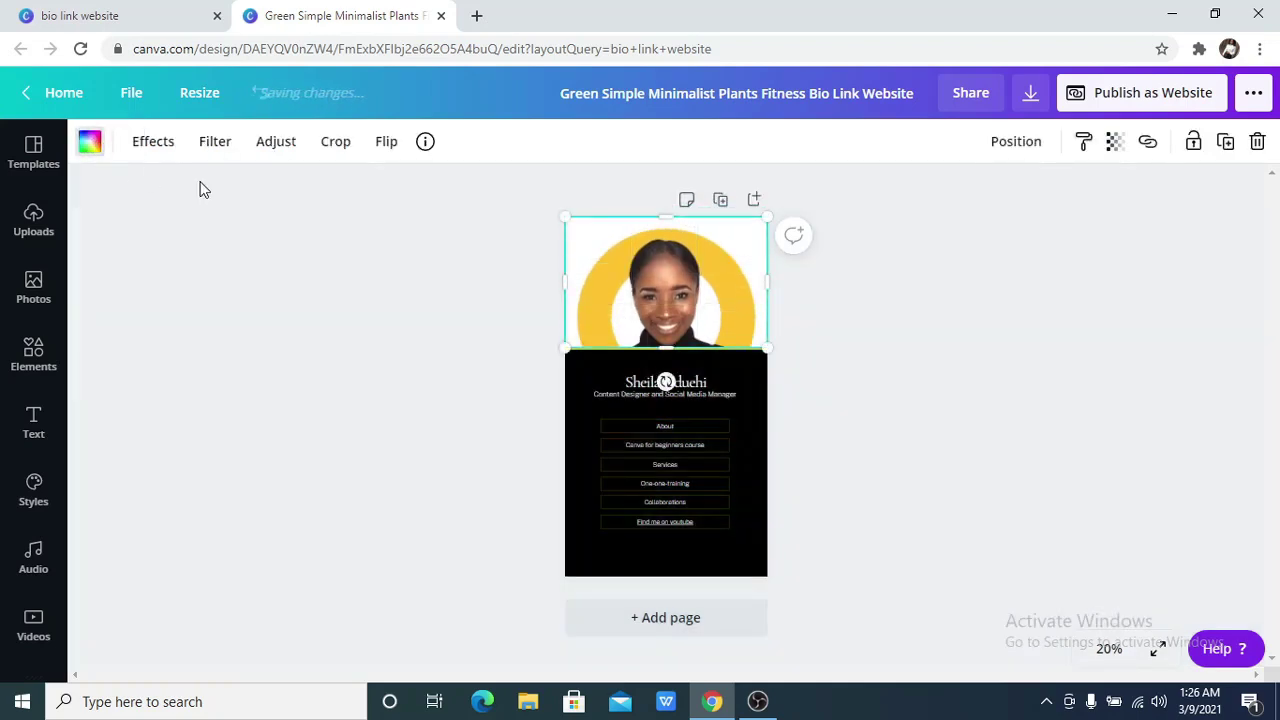
double_click(679, 298)
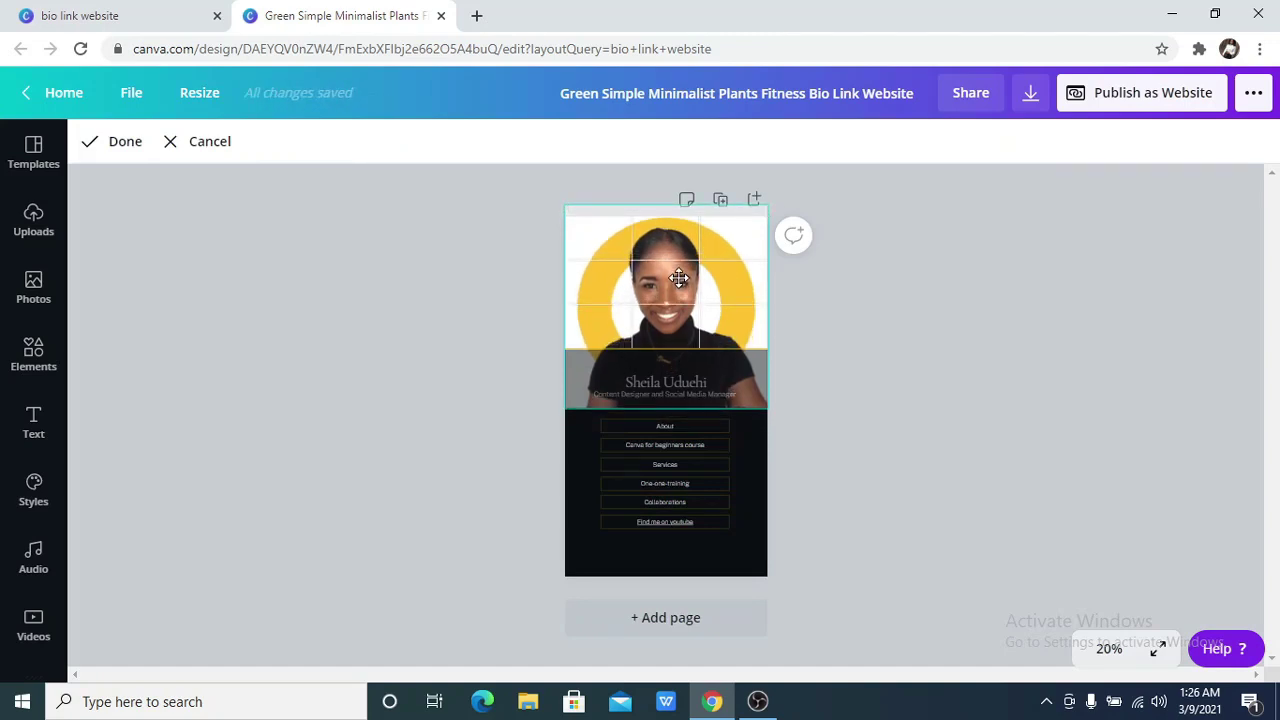
left_click(95, 145)
left_click(281, 323)
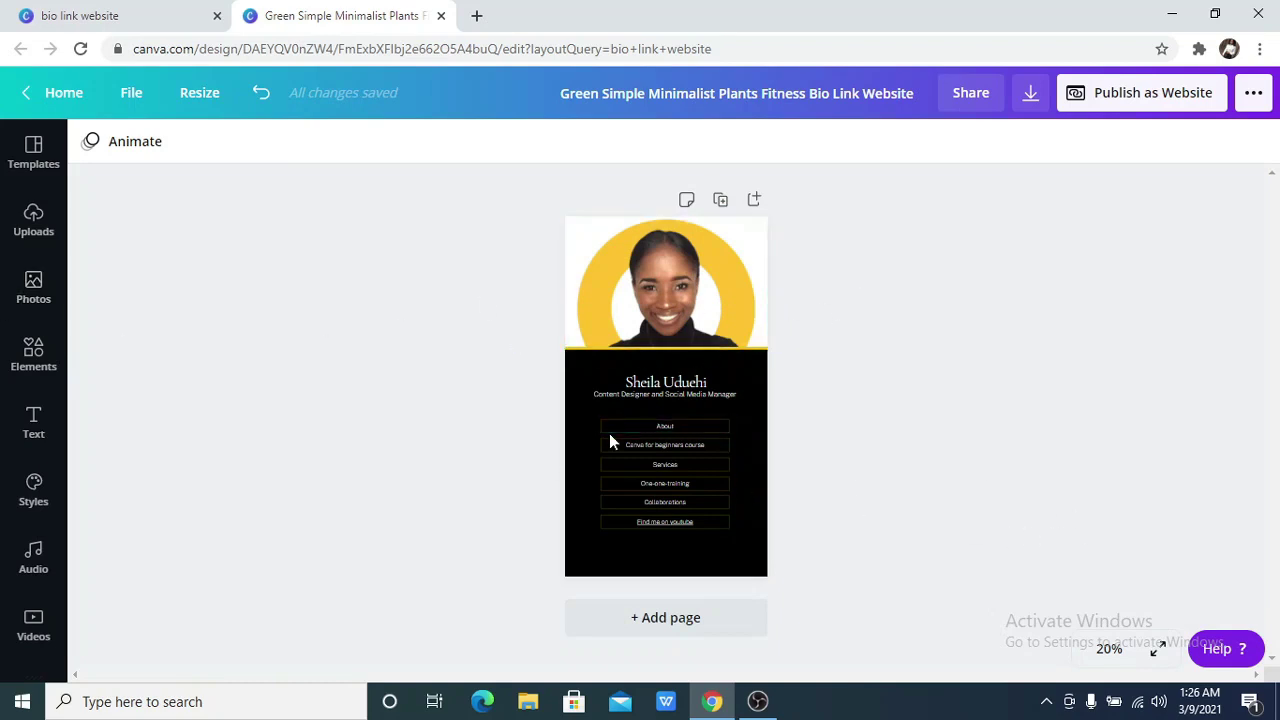
Start Publish as Website and set the web style to Standard after trying Scrolling
left_click(1121, 89)
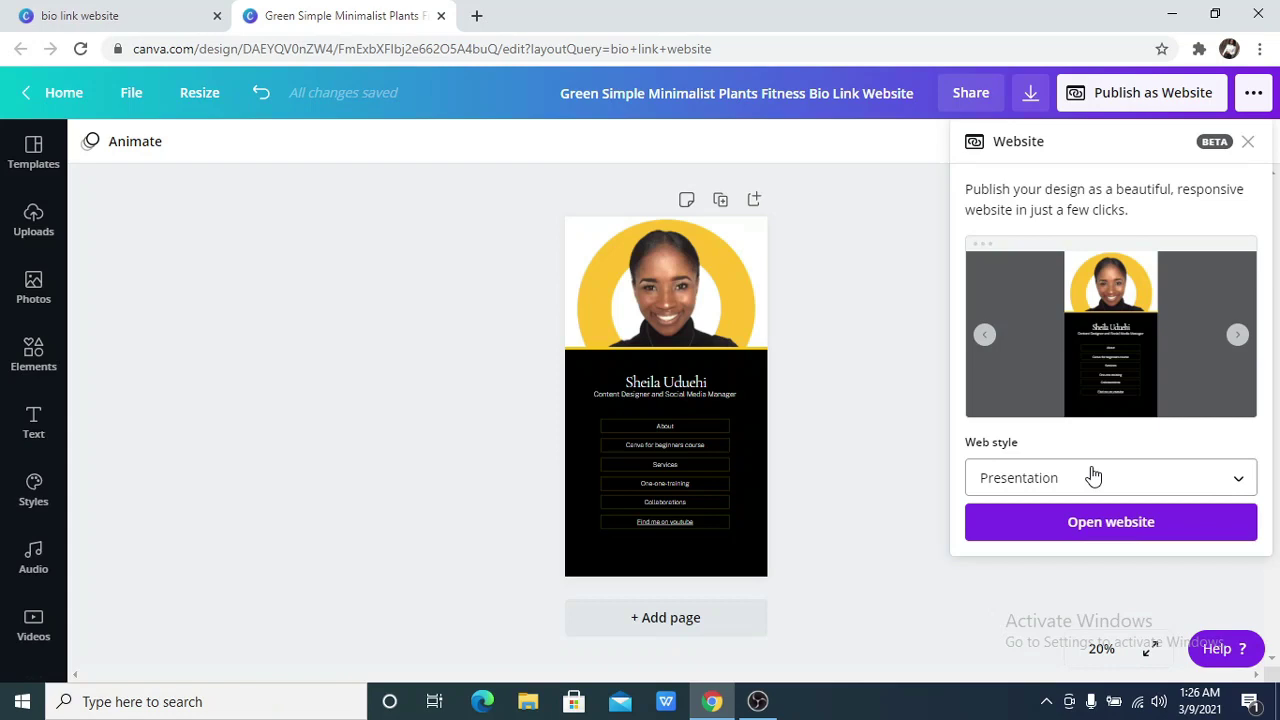
left_click(1093, 476)
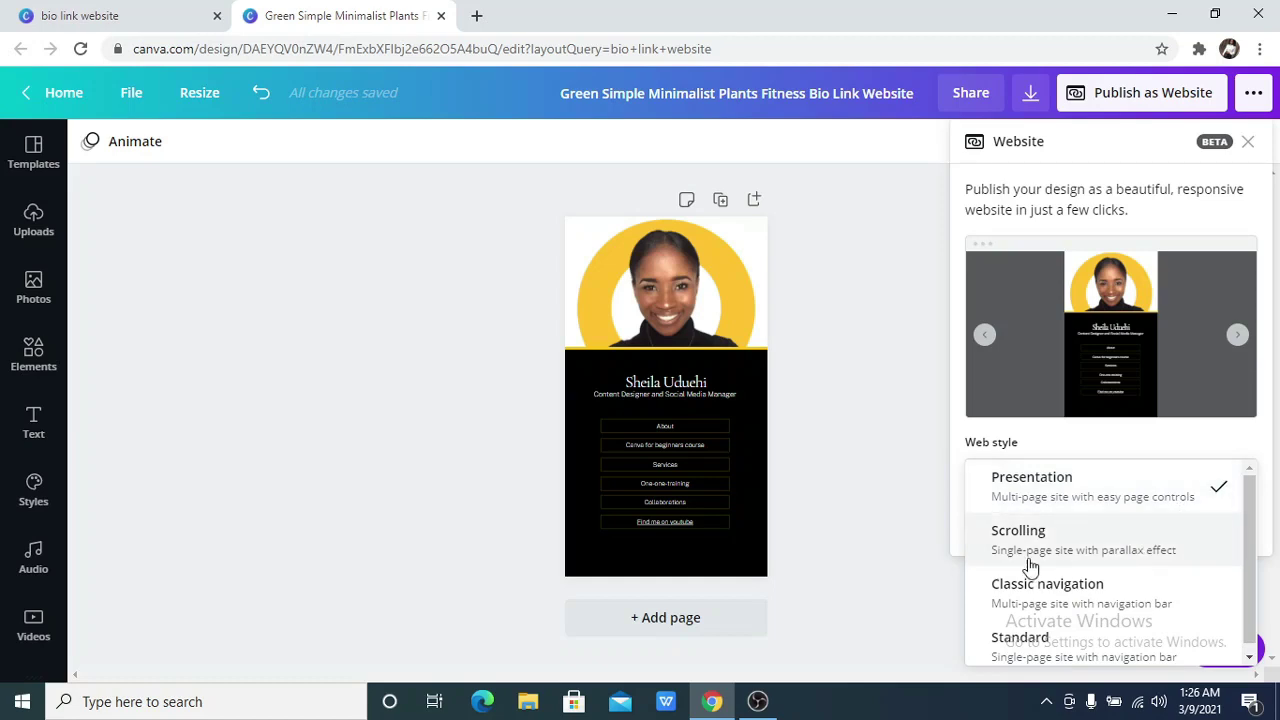
left_click(1188, 556)
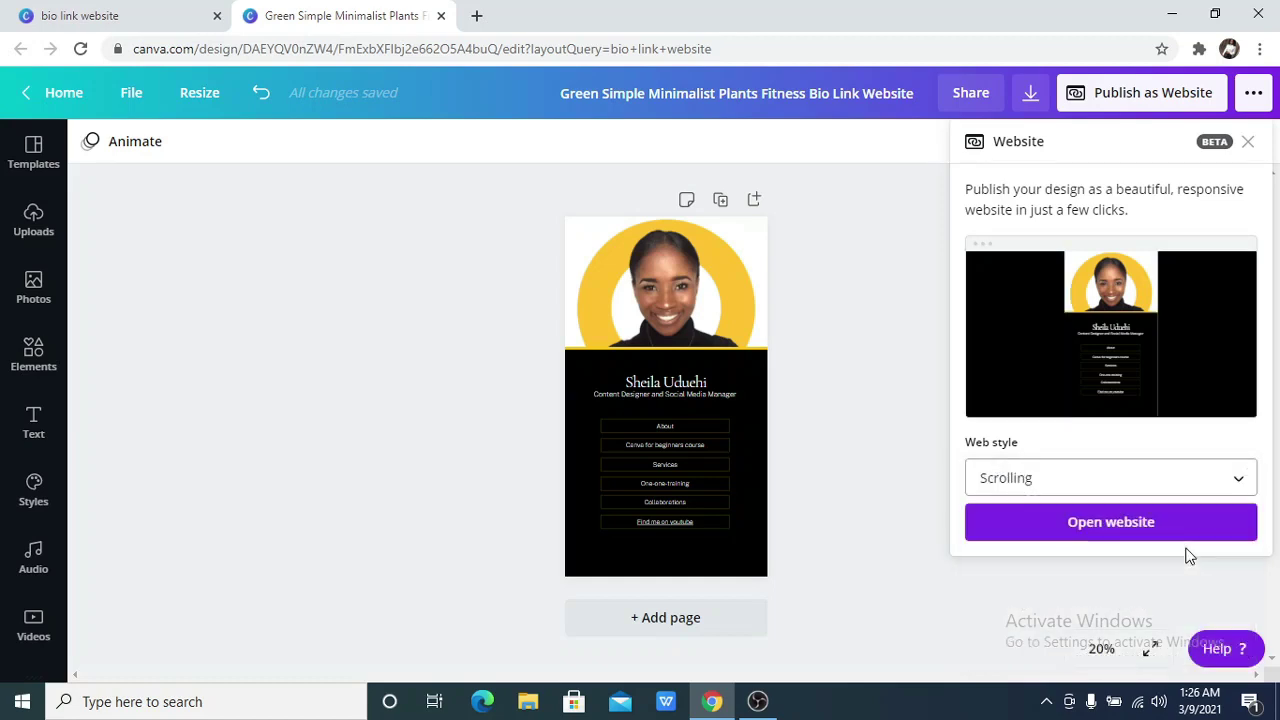
left_click(1165, 485)
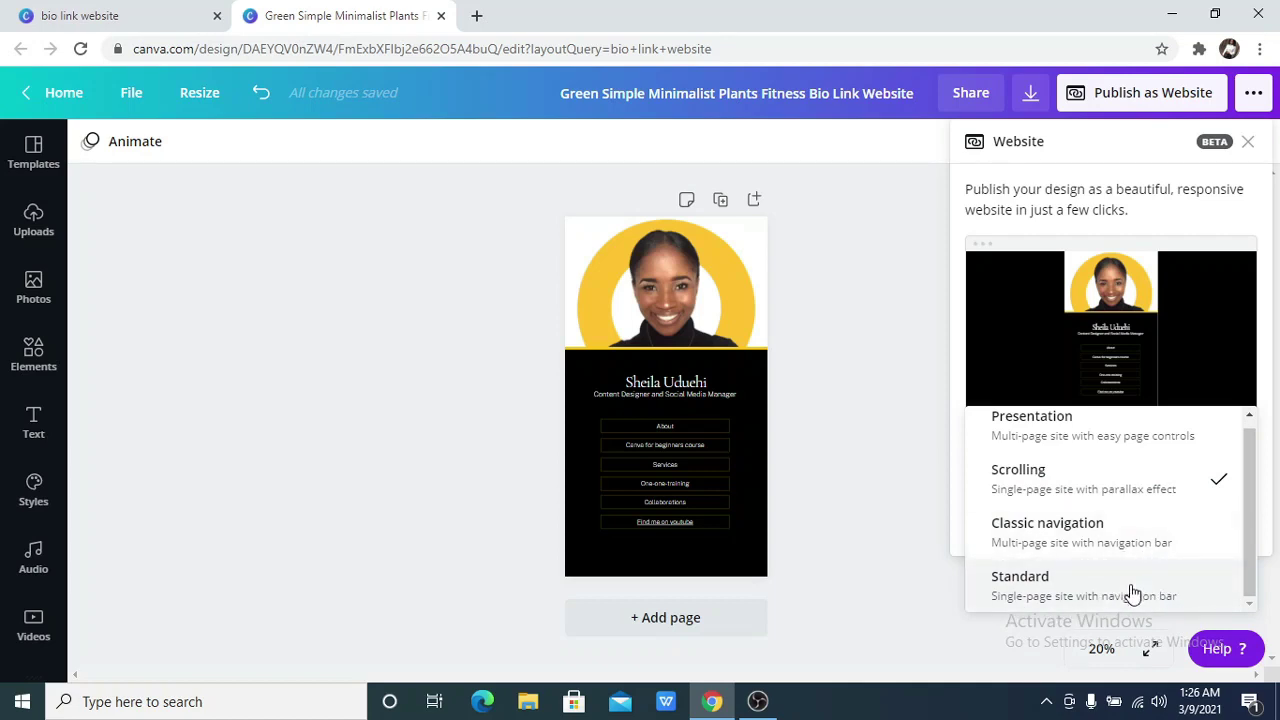
left_click(1132, 590)
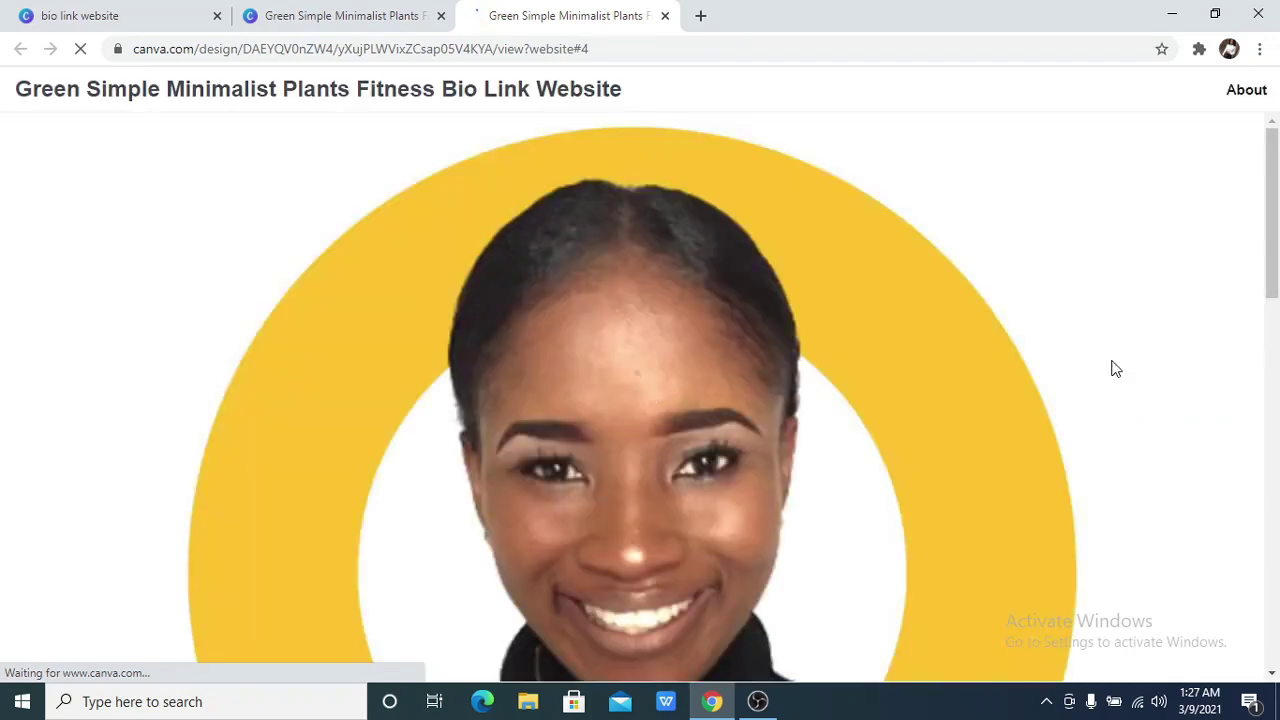
Scroll the live website down to the link buttons and back to the top
scroll(1274, 380, "down", 6)
scroll(1276, 398, "down", 6)
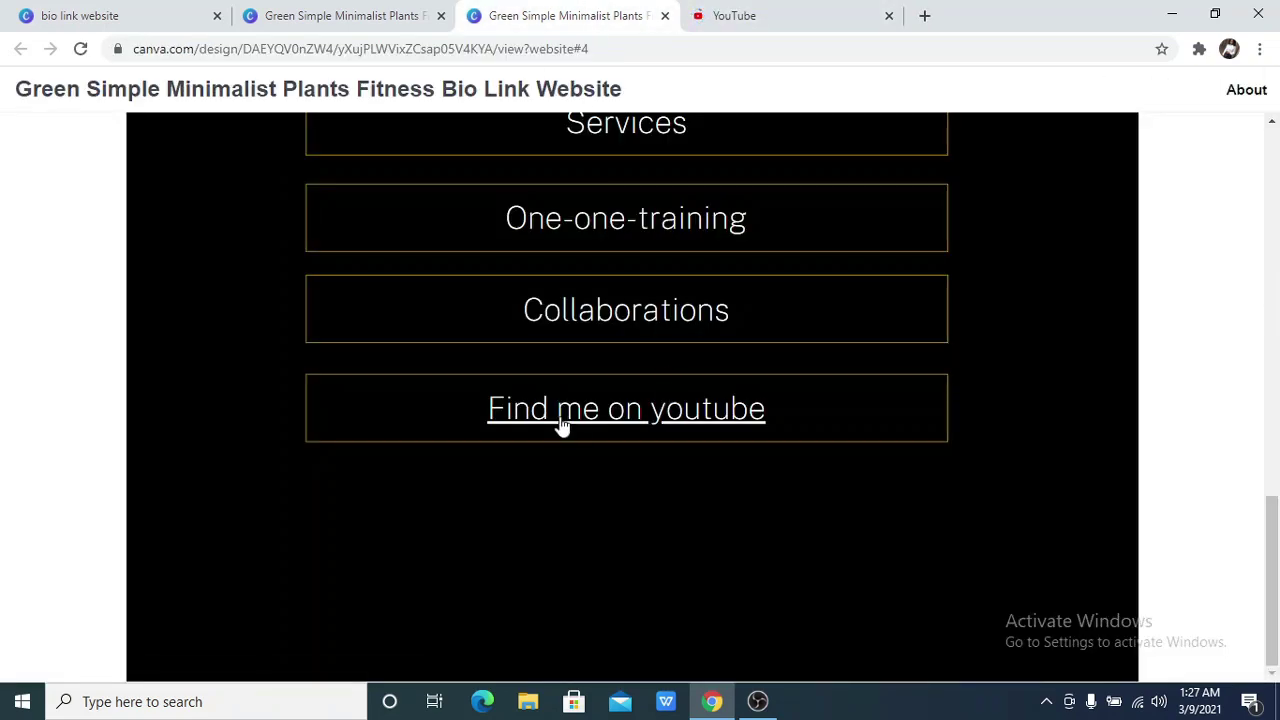
scroll(600, 280, "up", 6)
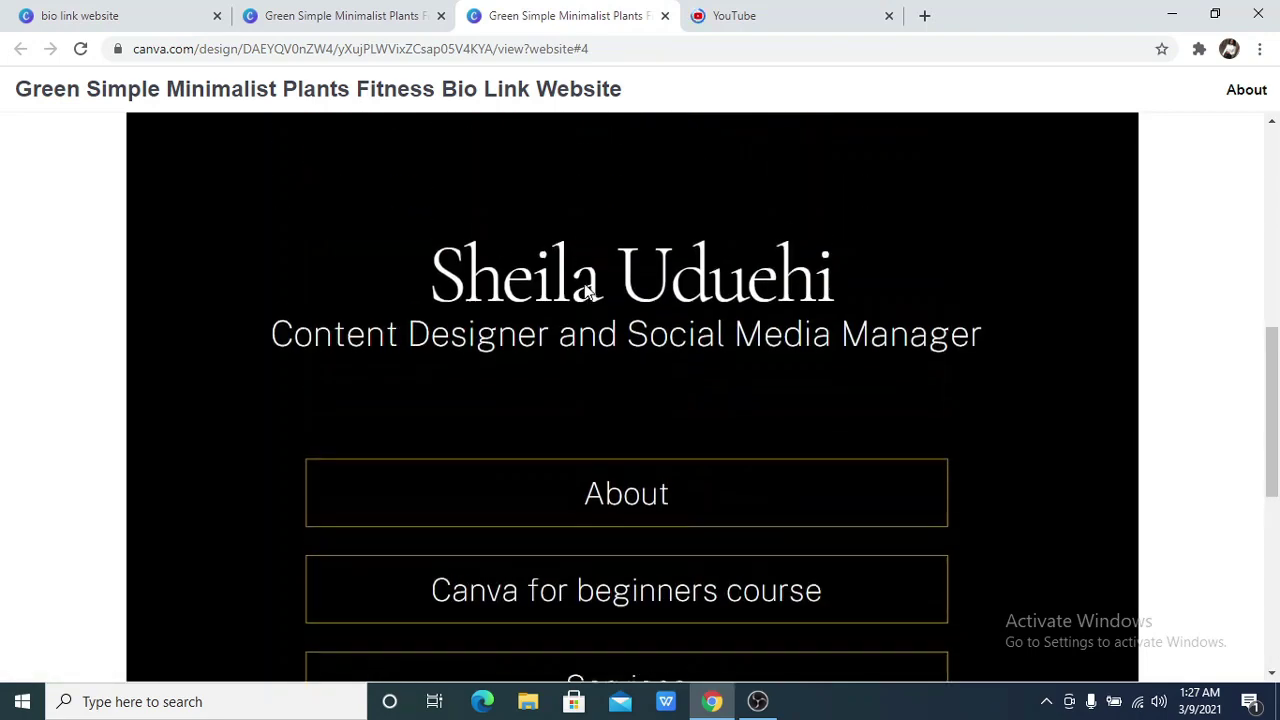
scroll(586, 288, "up", 5)
scroll(584, 288, "down", 2)
scroll(584, 288, "up", 5)
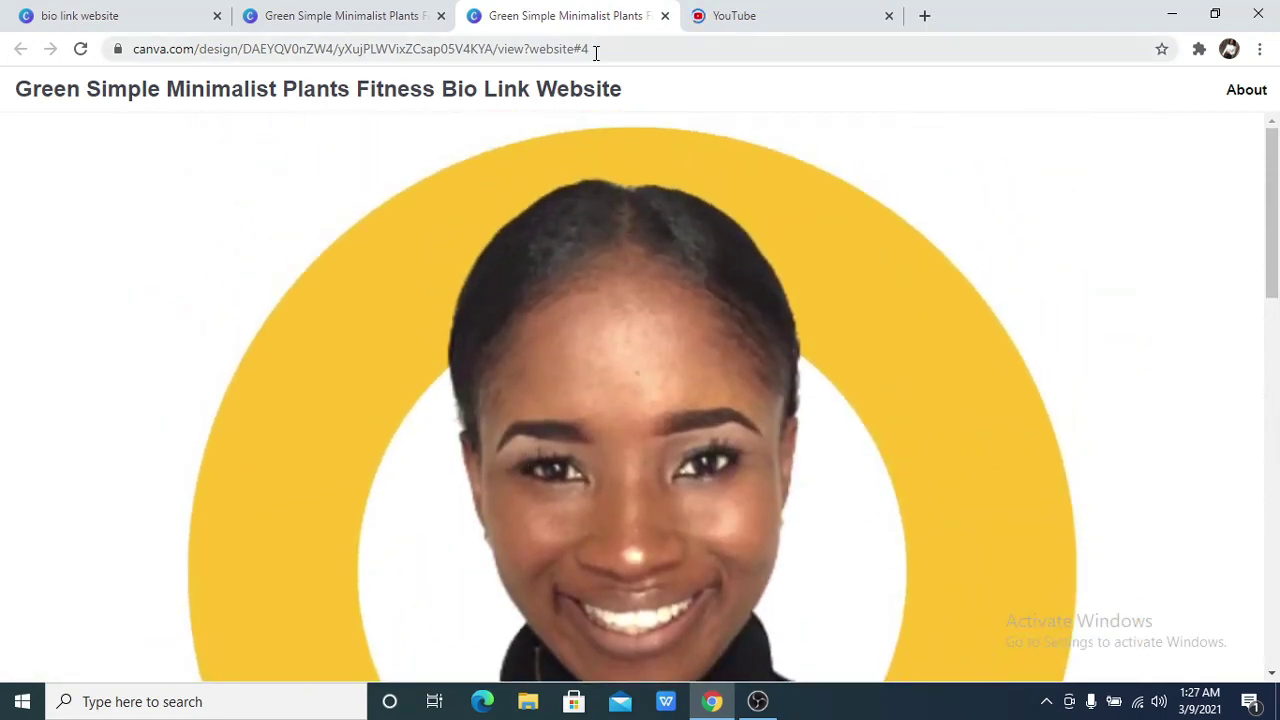
Trim the design title to 'Bio Link Website' and go back to the website tab
left_click(595, 52)
key("ctrl+c")
left_click(380, 18)
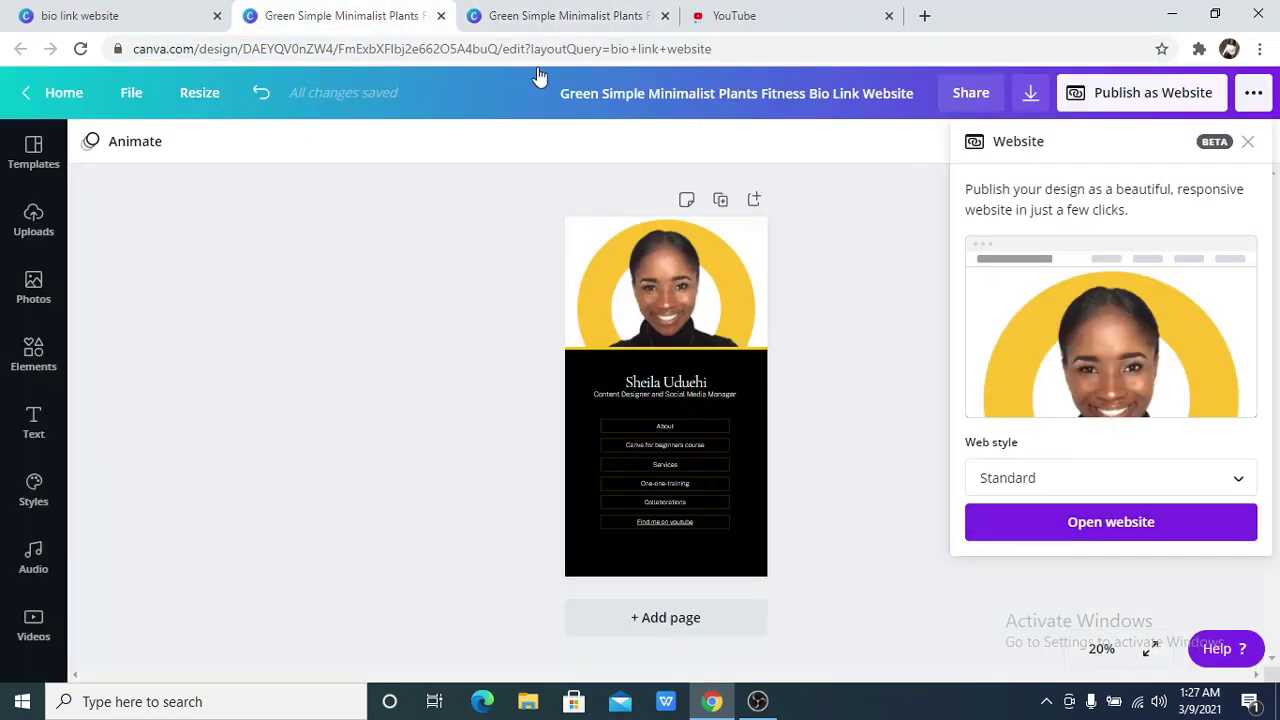
left_click(836, 94)
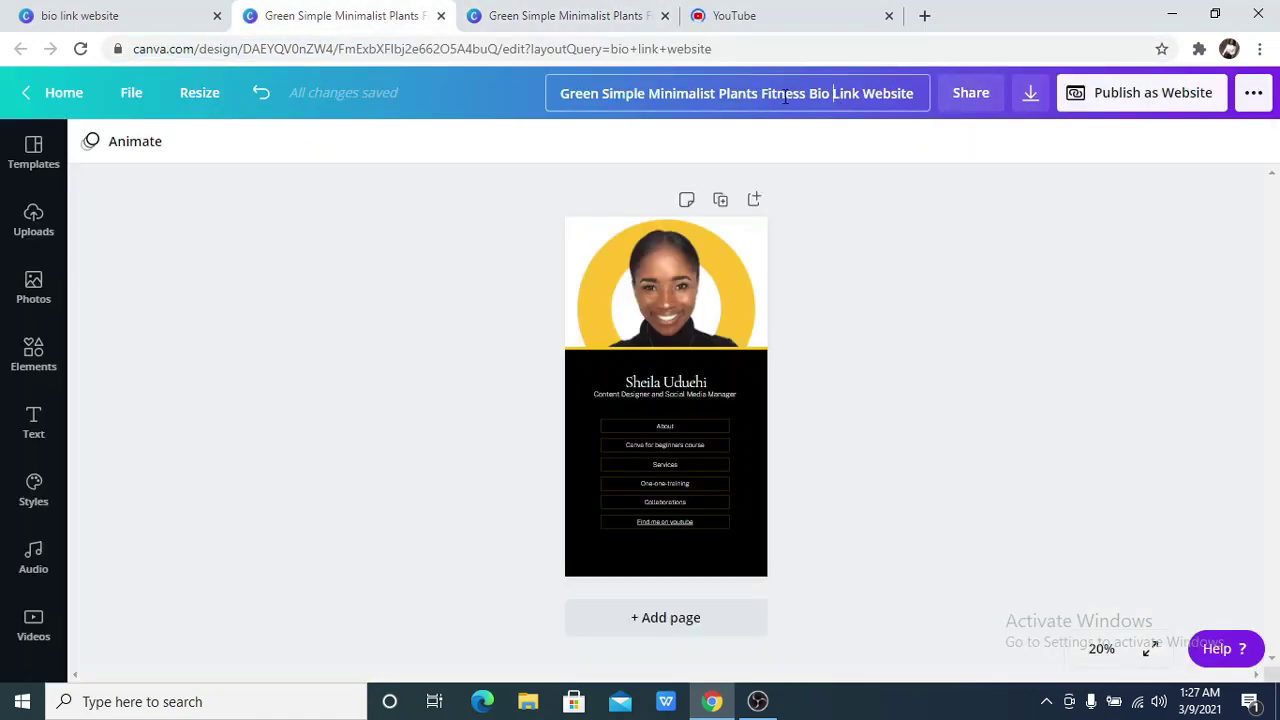
left_click(557, 89, "shift")
key("BackSpace")
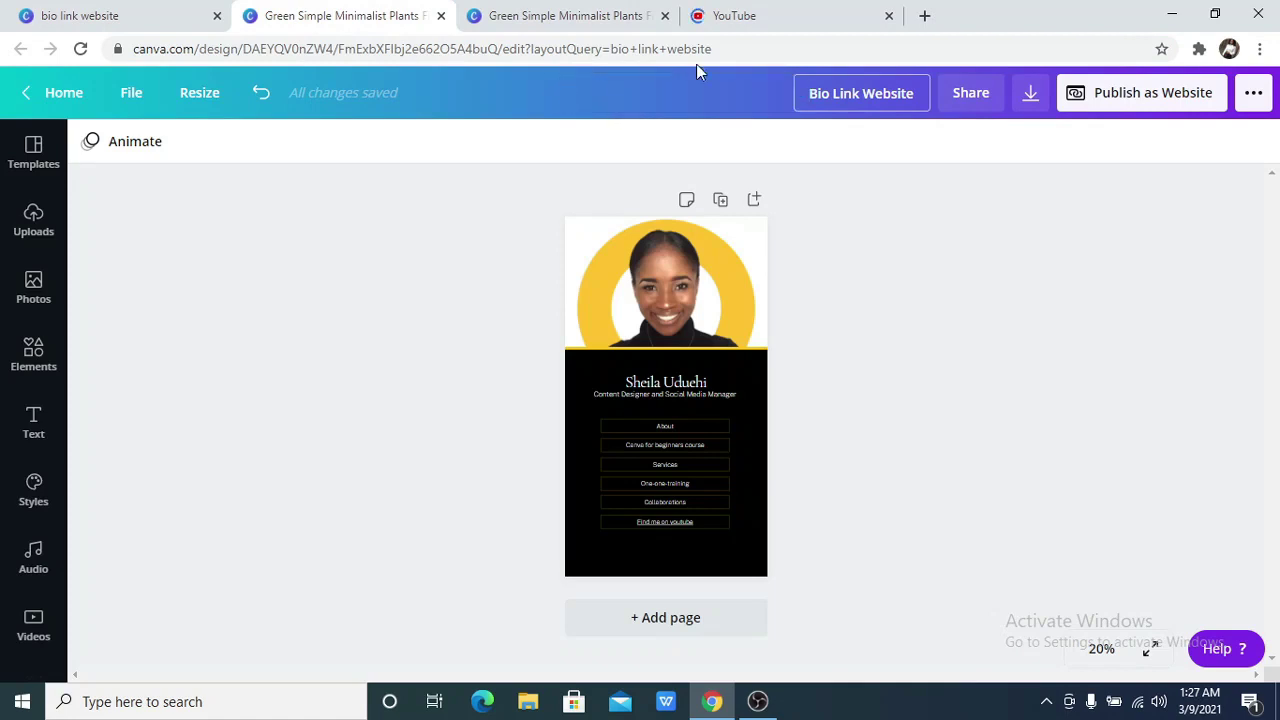
left_click(600, 12)
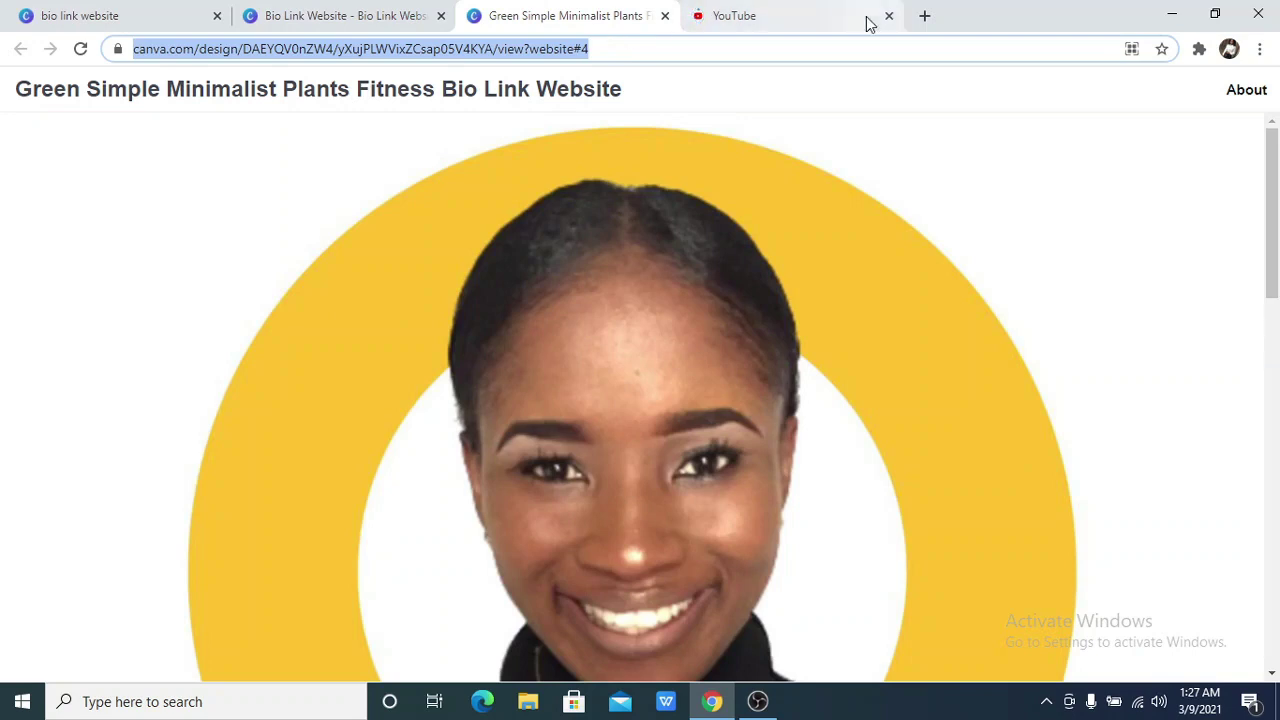
Search for the Bitly link shortener in a new browser tab
left_click(924, 16)
left_click(915, 50)
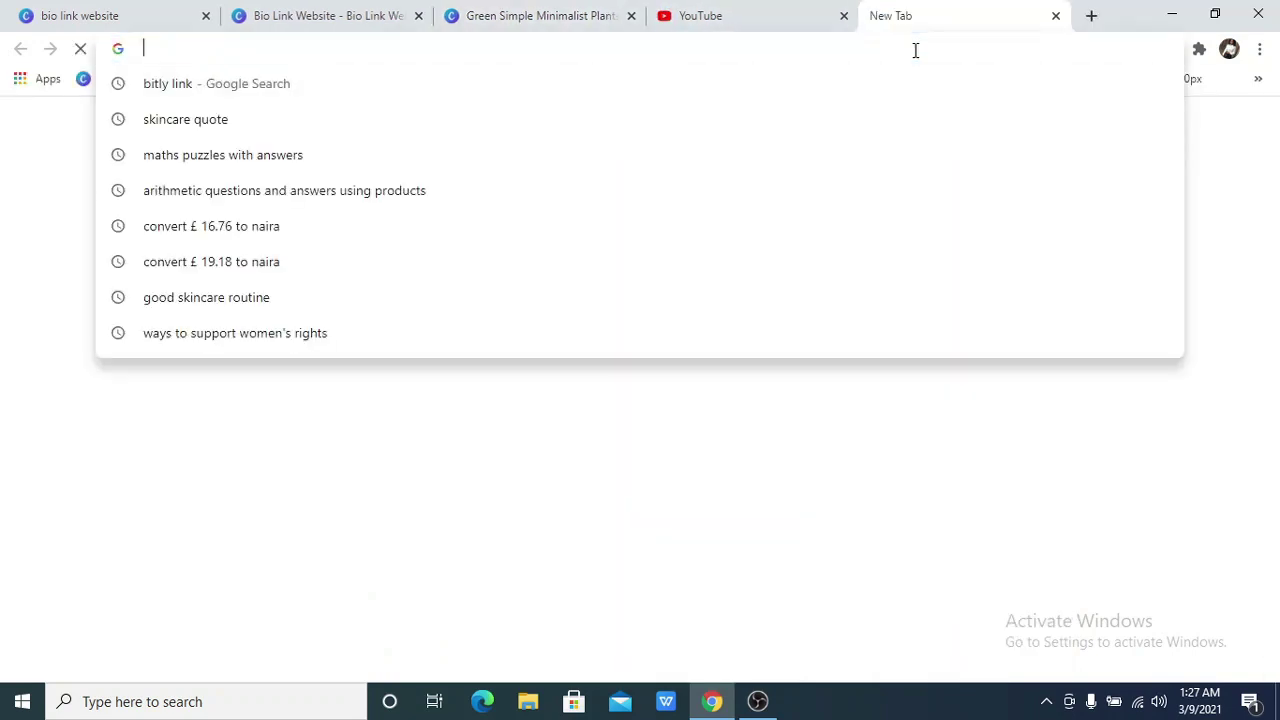
type("bit")
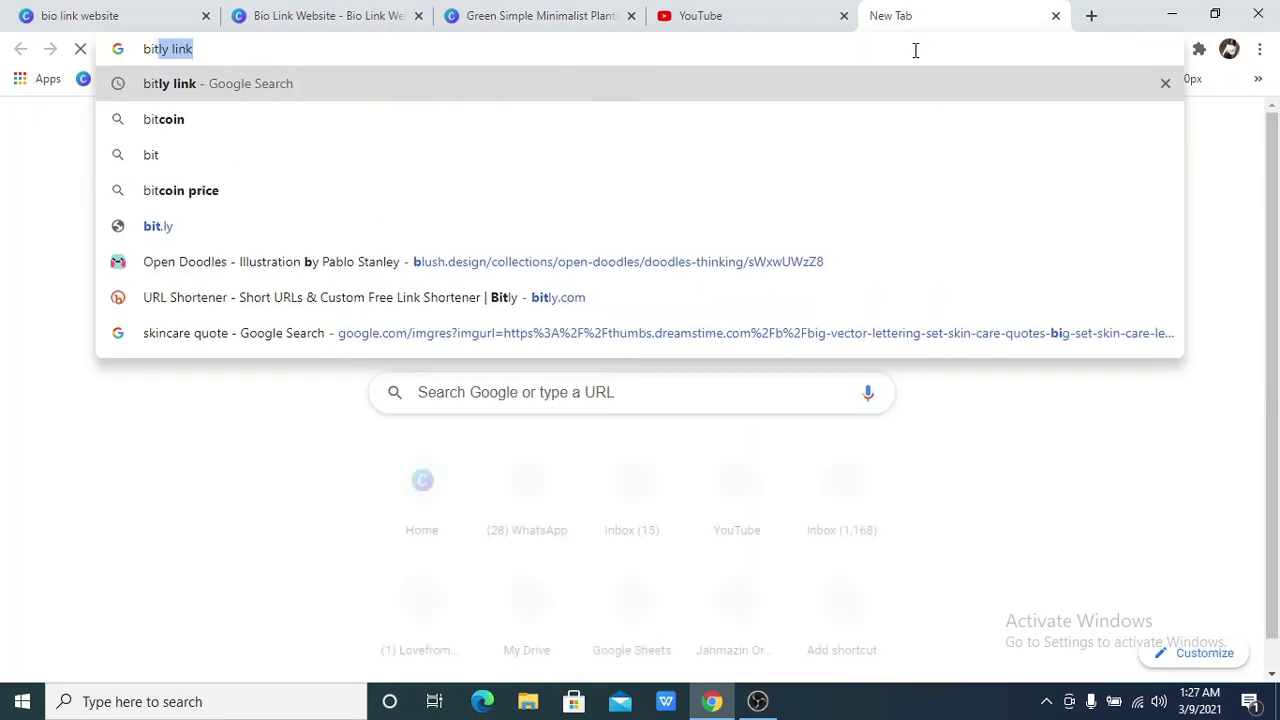
key("Return")
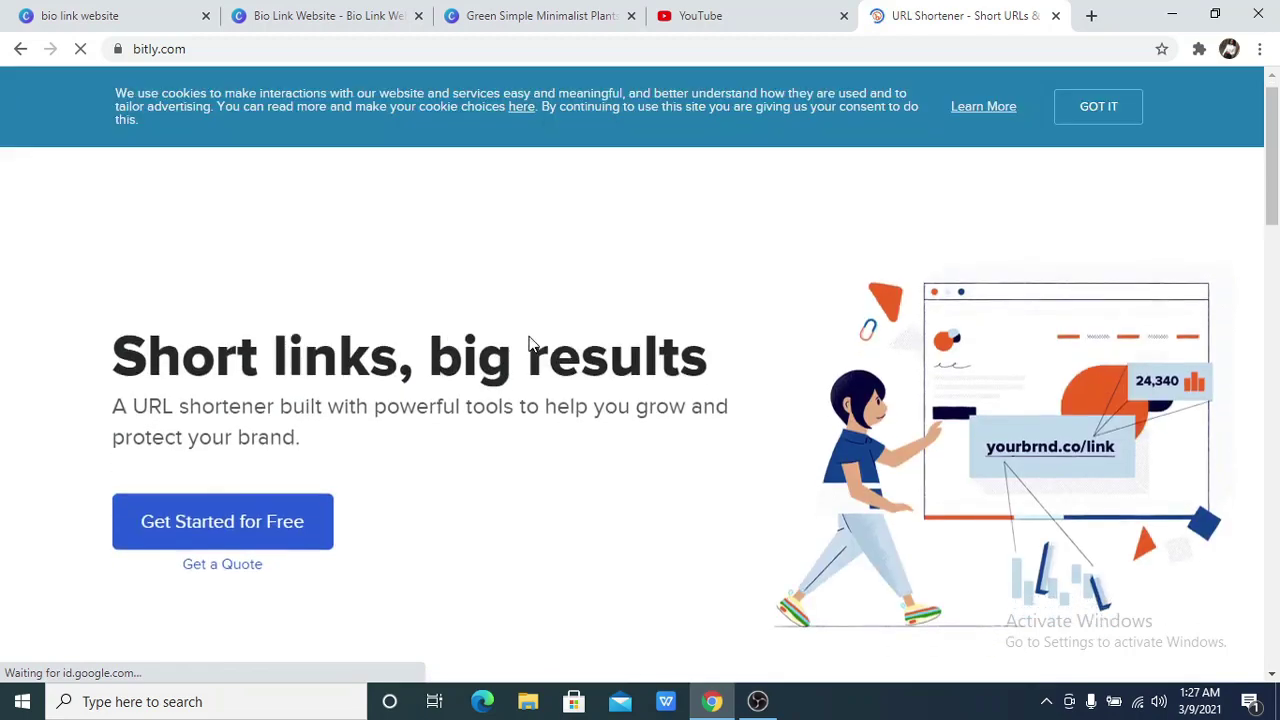
scroll(534, 346, "down", 4)
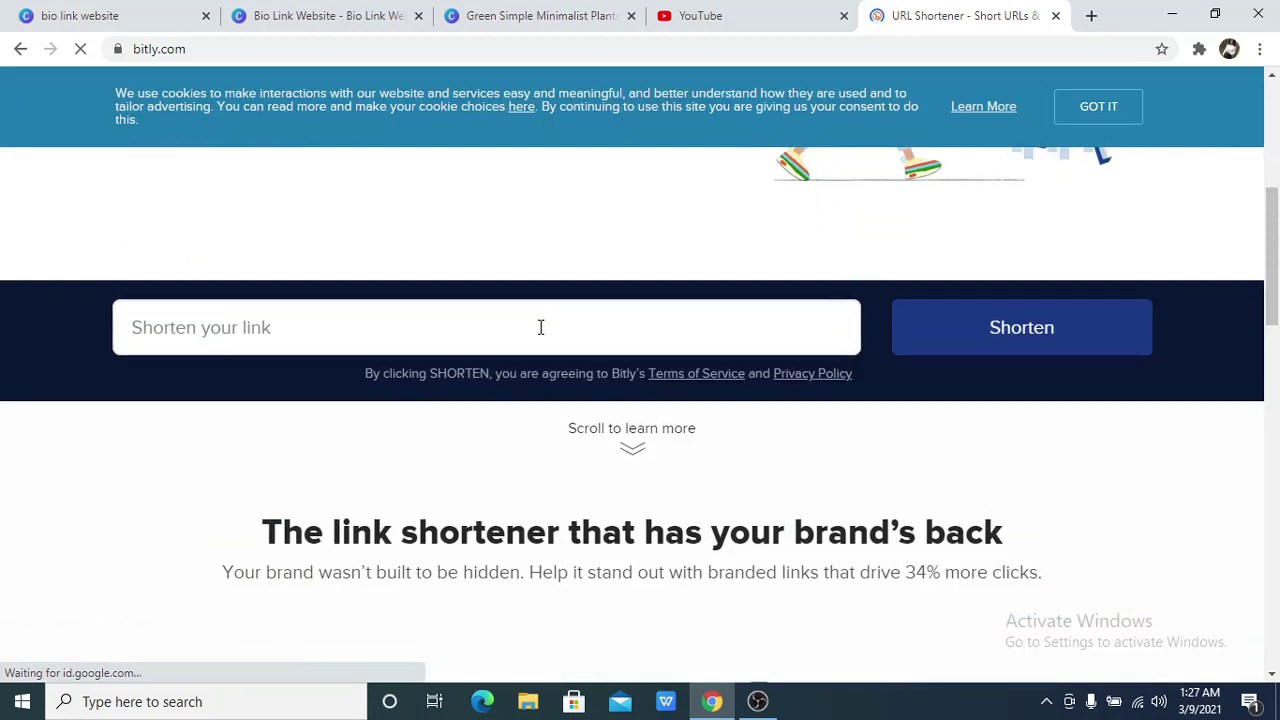
left_click(540, 326)
key("ctrl+v")
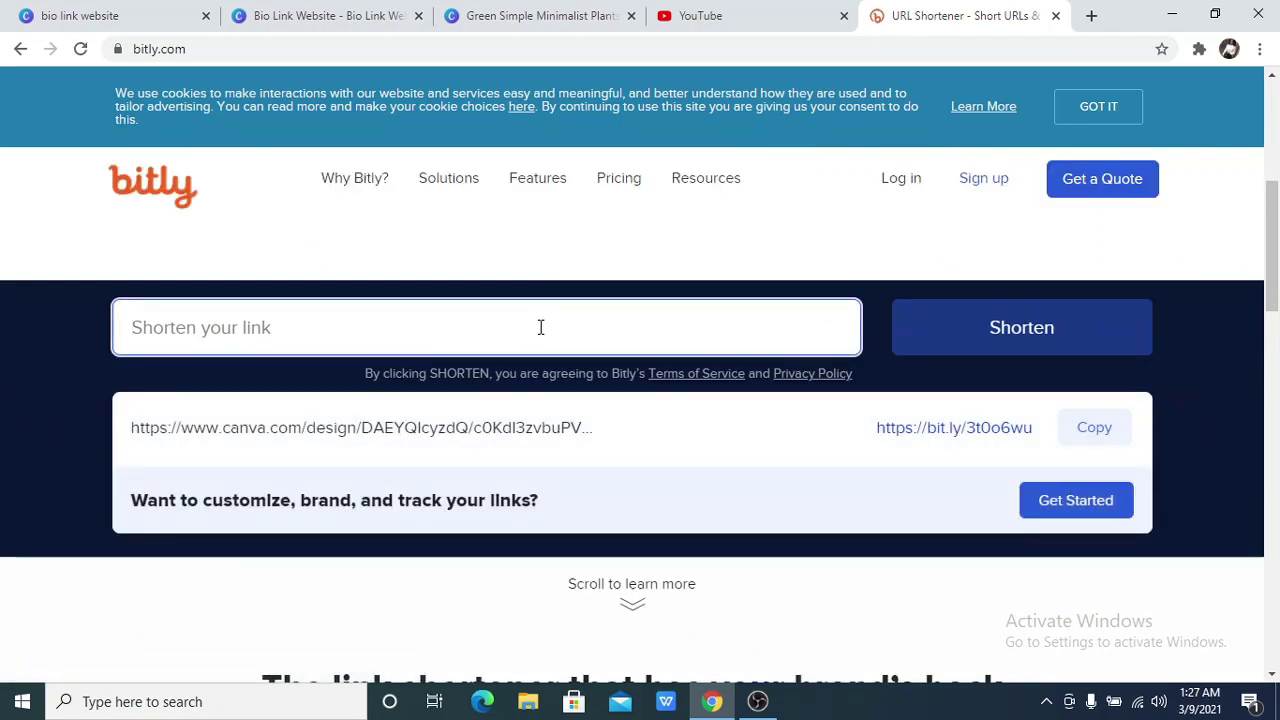
key("ctrl+v")
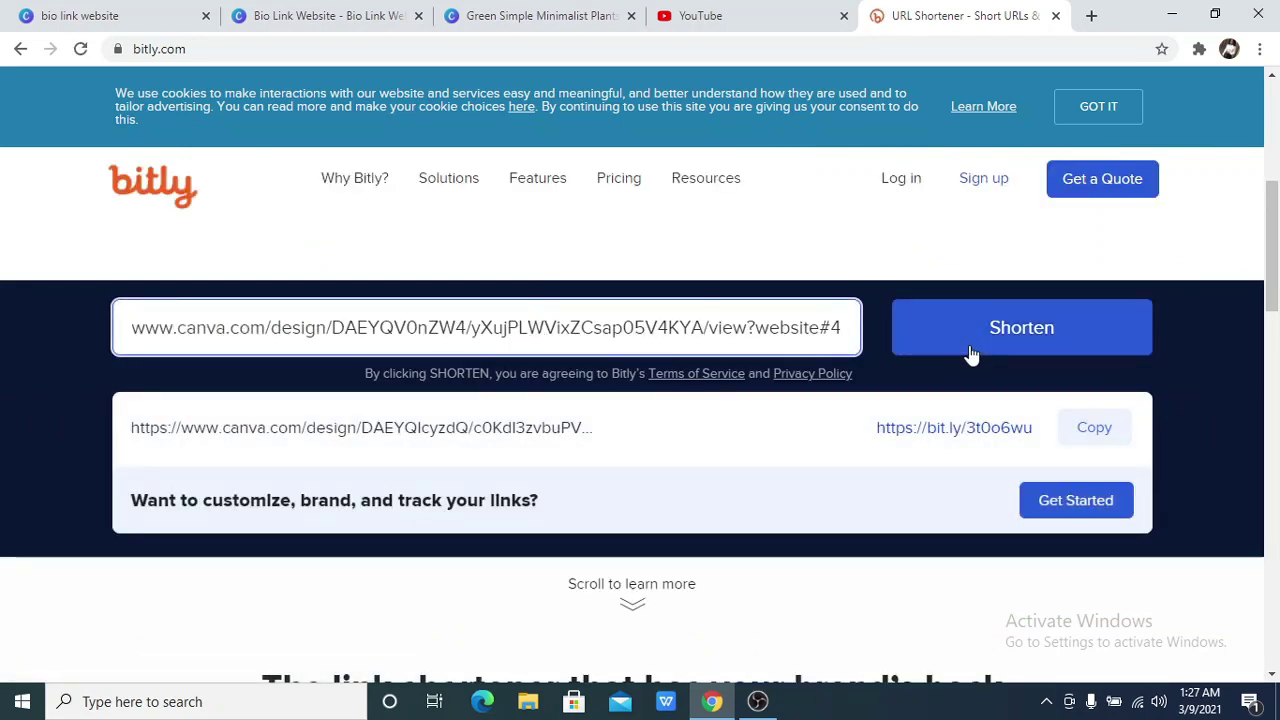
left_click(971, 354)
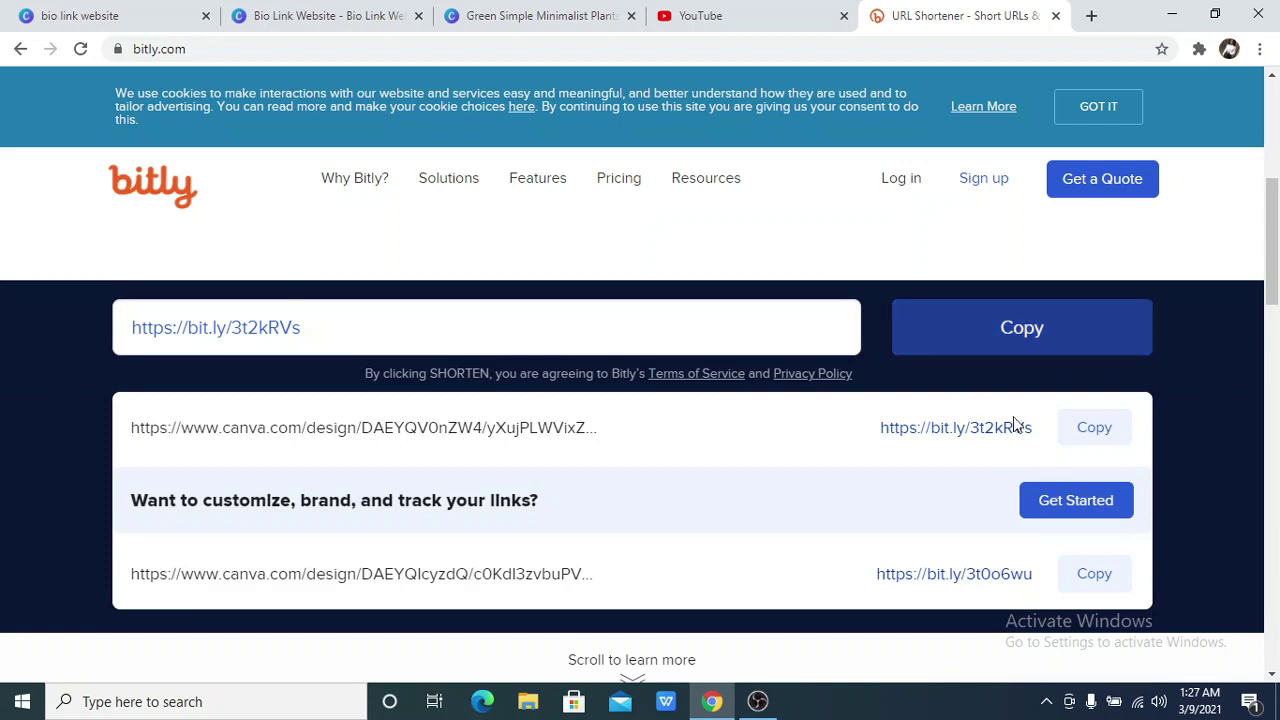
left_click(1098, 445)
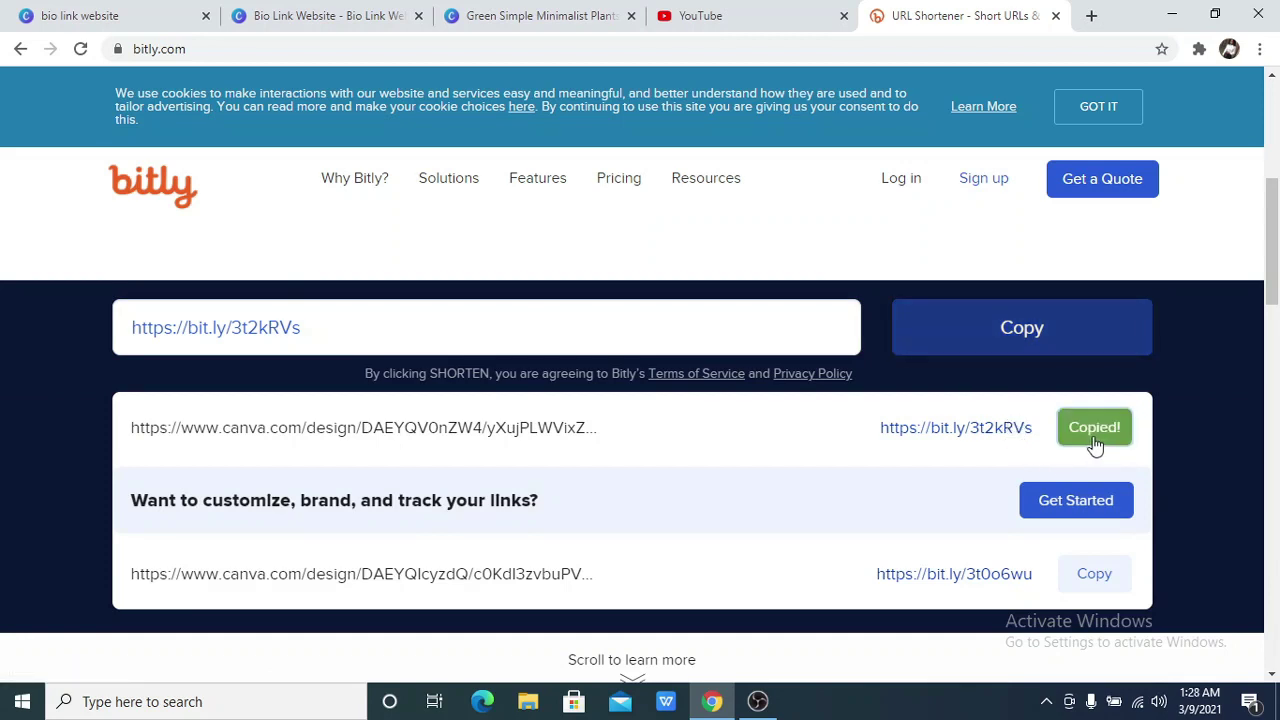
Open the bit.ly short link in a new tab, scroll the site, then return to Bitly
left_click(1091, 16)
key("ctrl+v")
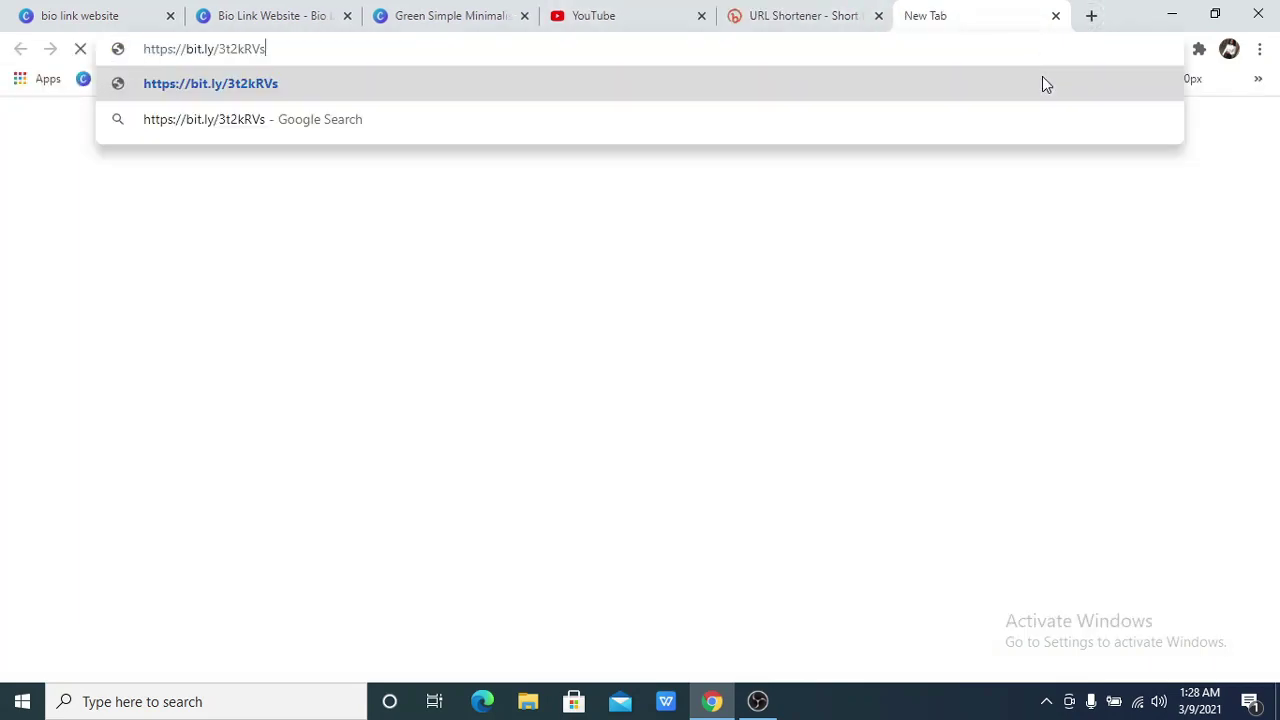
key("Return")
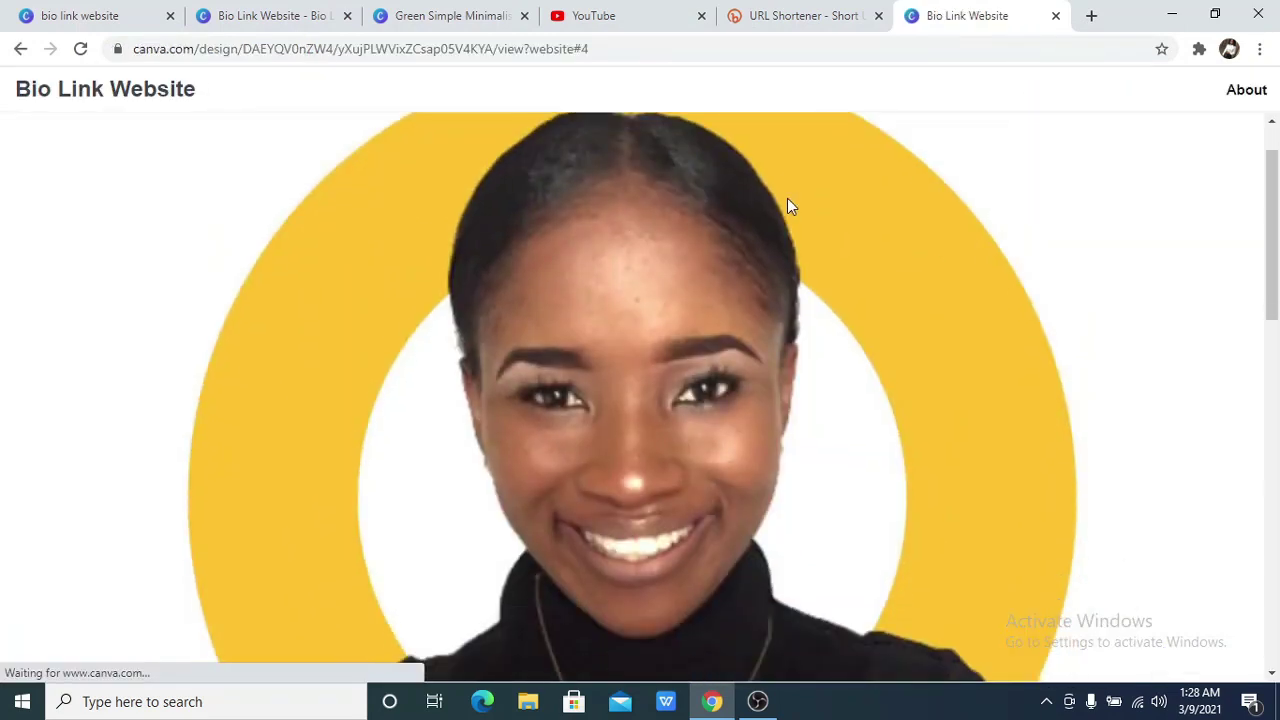
scroll(783, 192, "down", 2)
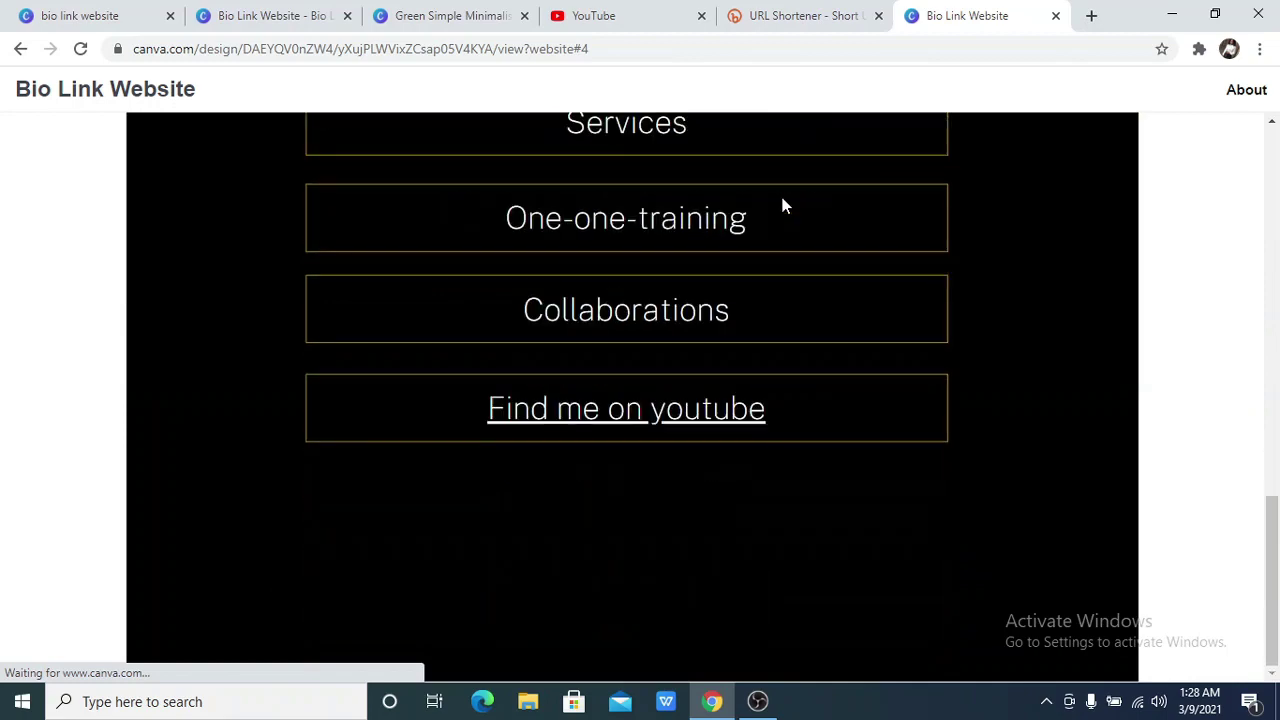
scroll(780, 195, "up", 6)
scroll(743, 165, "up", 3)
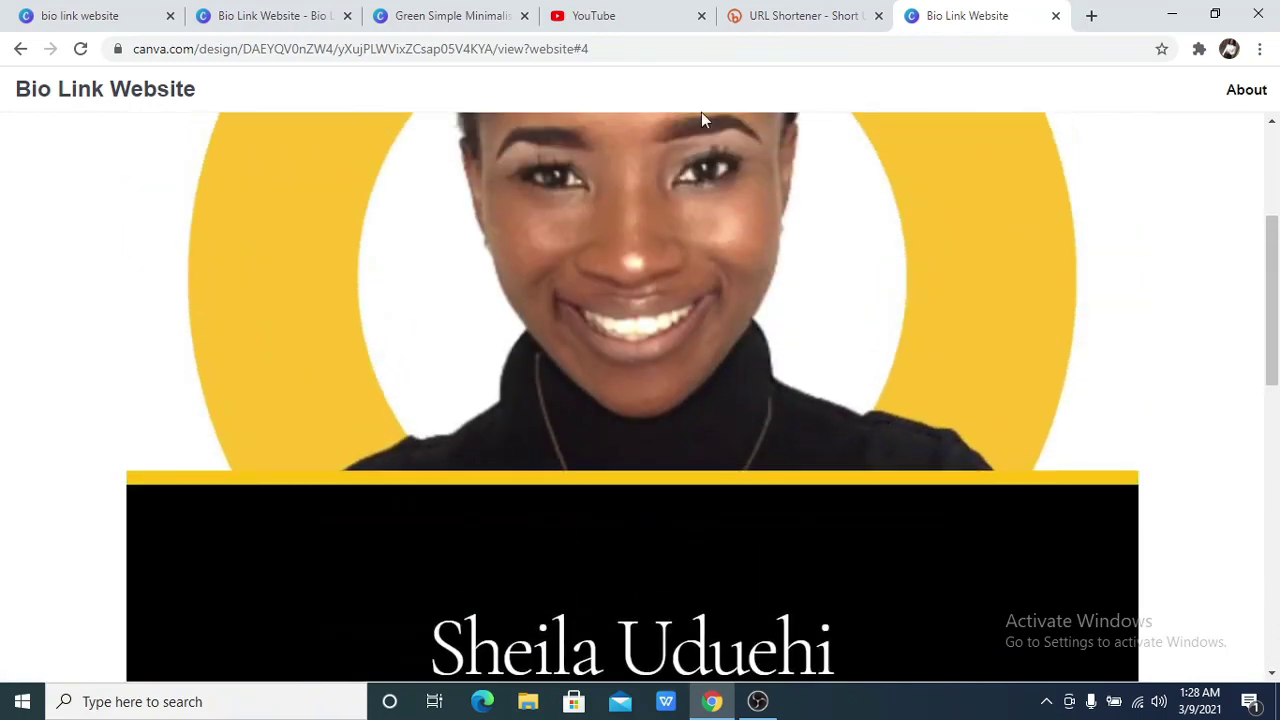
left_click(800, 12)
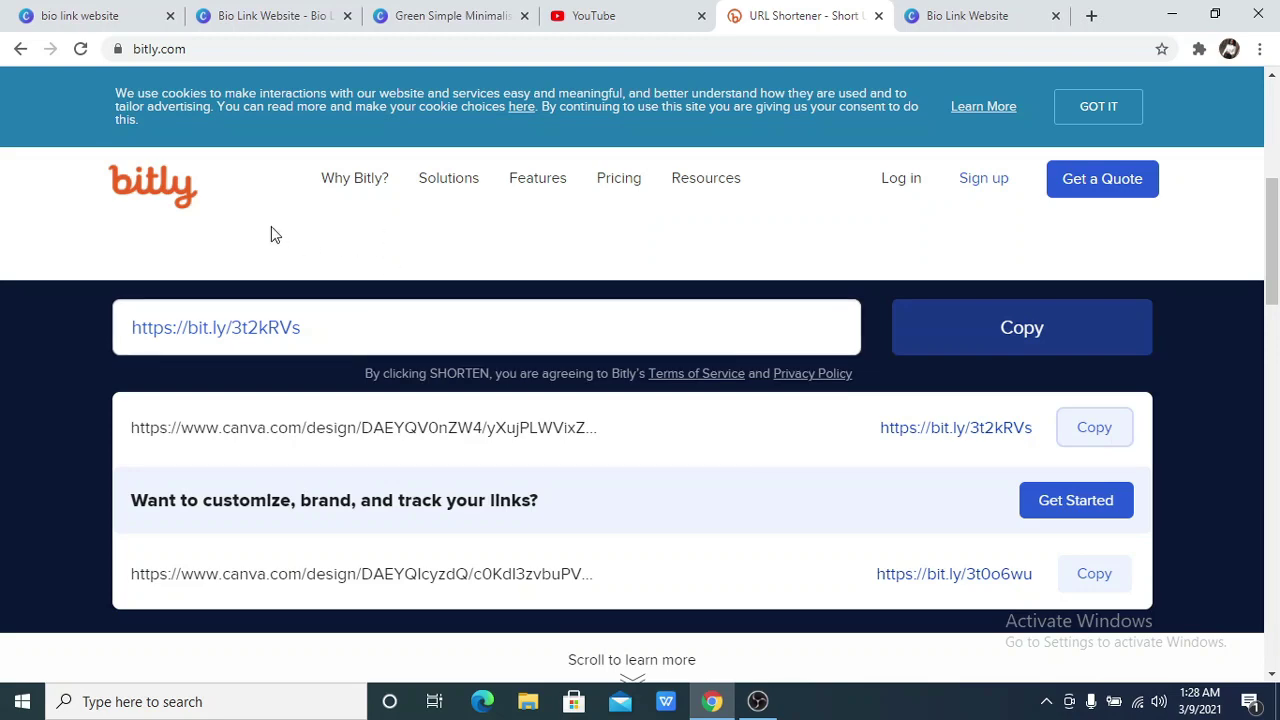
Switch back to the Bio Link Website editor tab and select the page
left_click(398, 14)
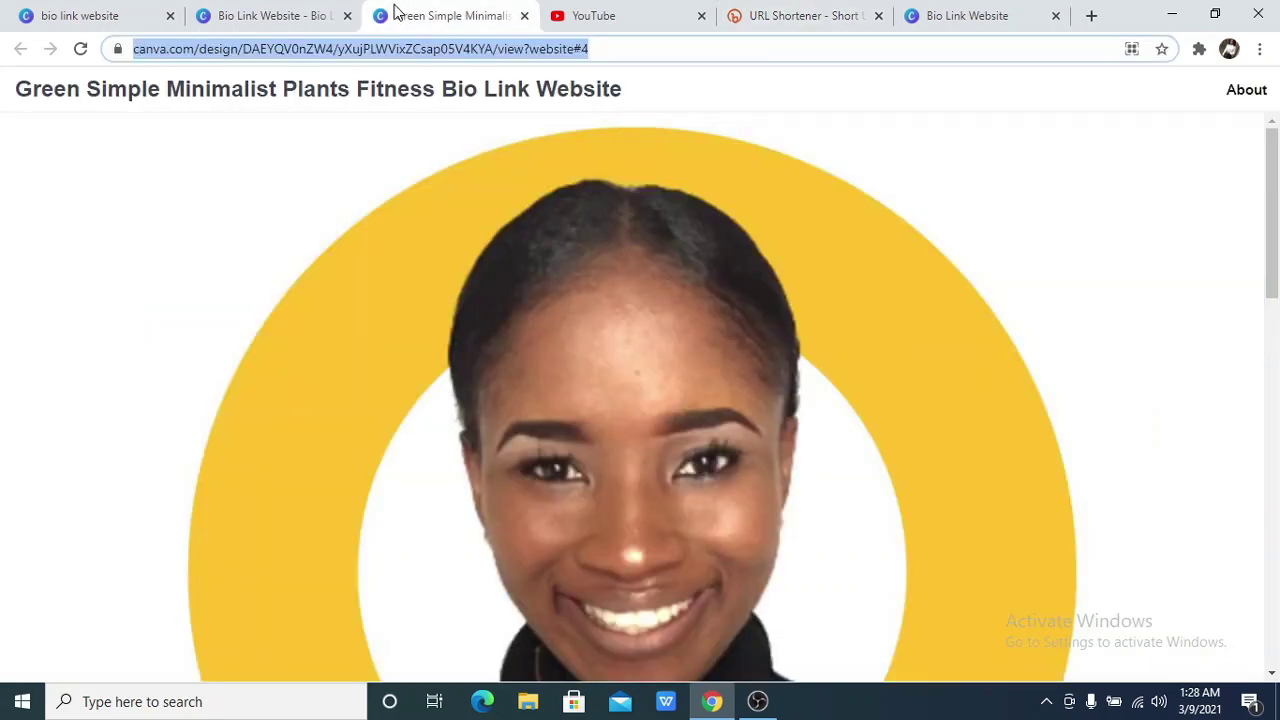
left_click(304, 14)
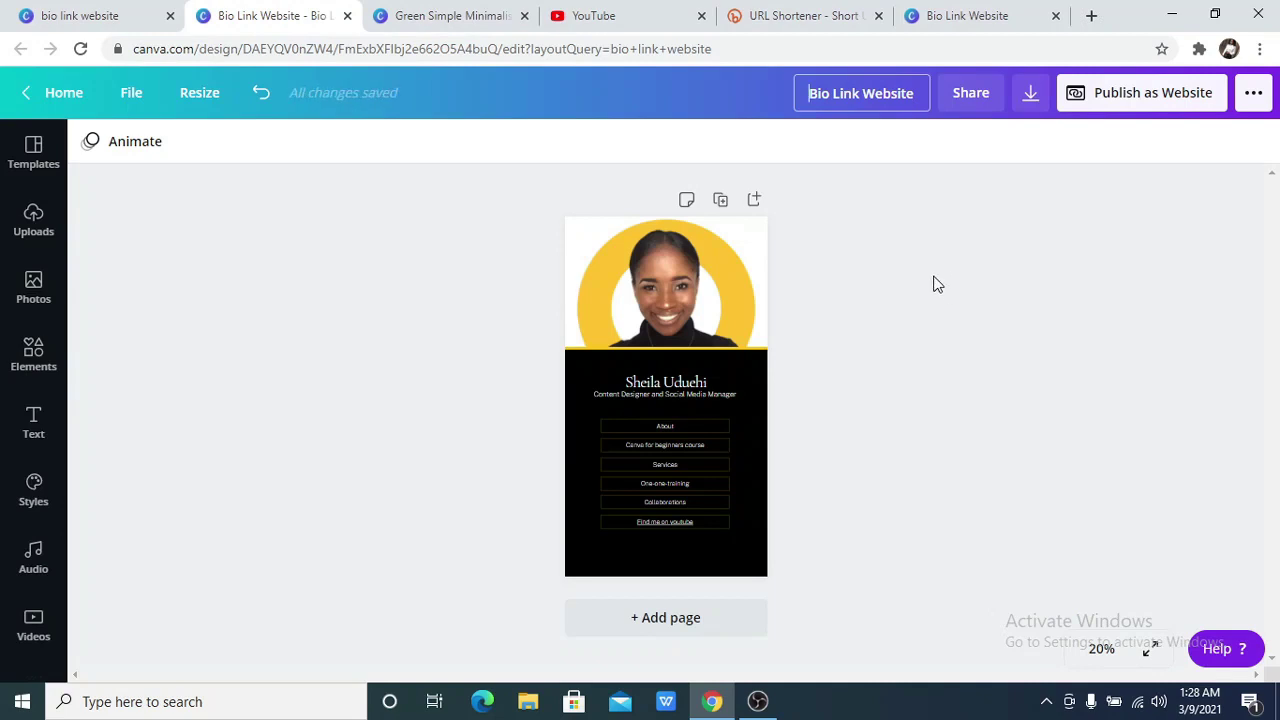
left_click(757, 509)
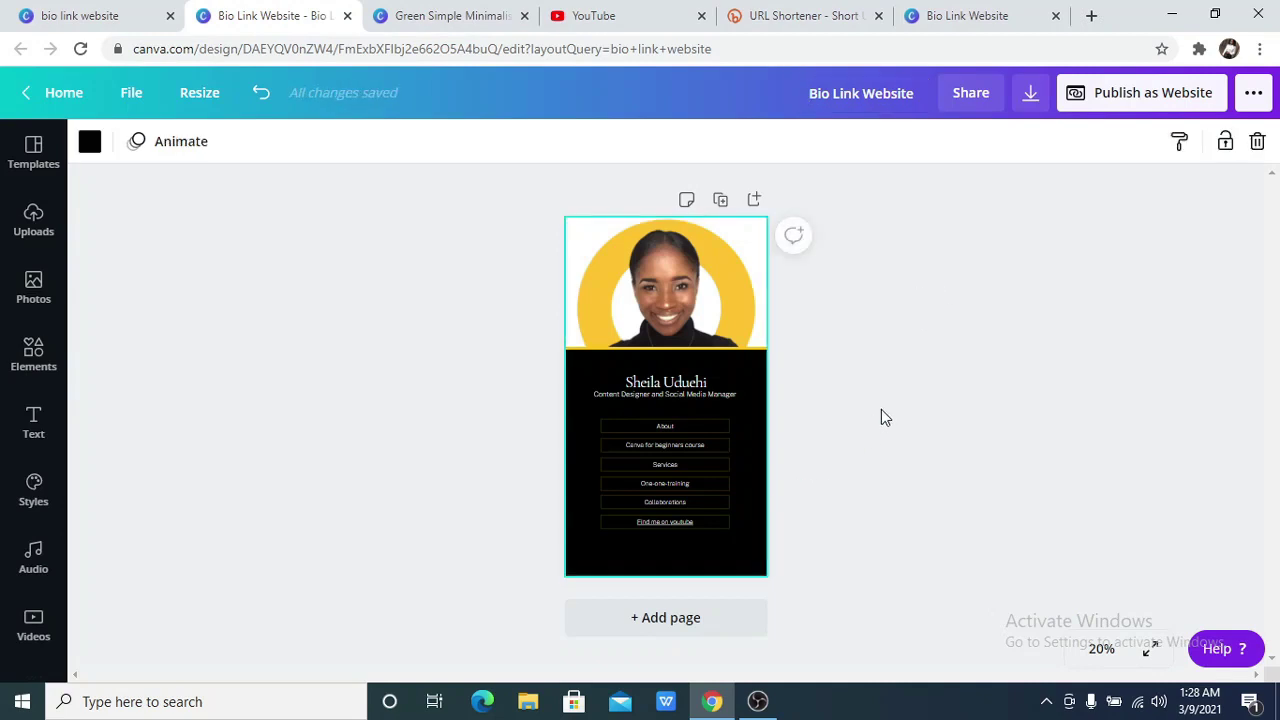